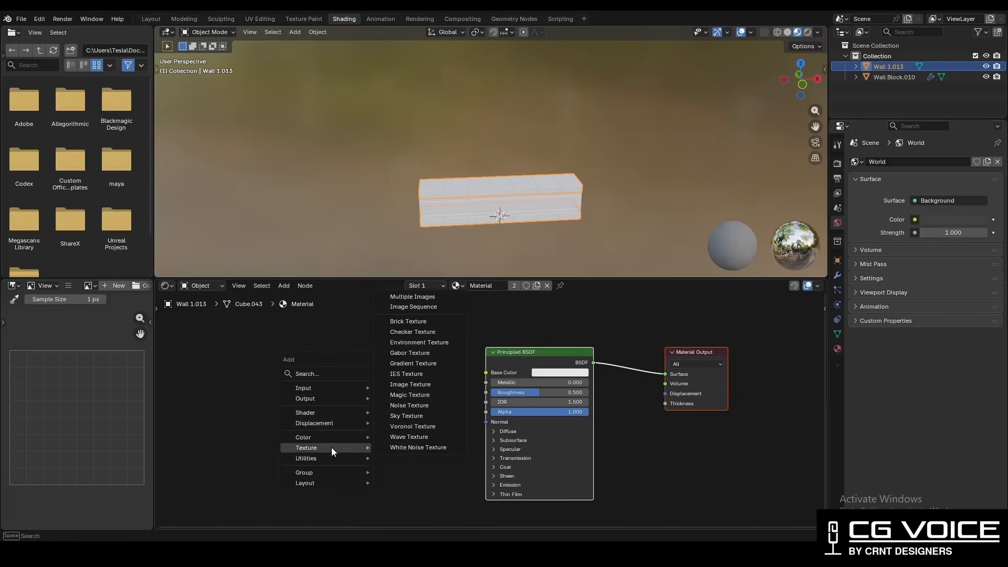
Add an Image Texture node beside the Principled BSDF and define a new 4096 × 4096 px image named UV for it.
left_click(410, 384)
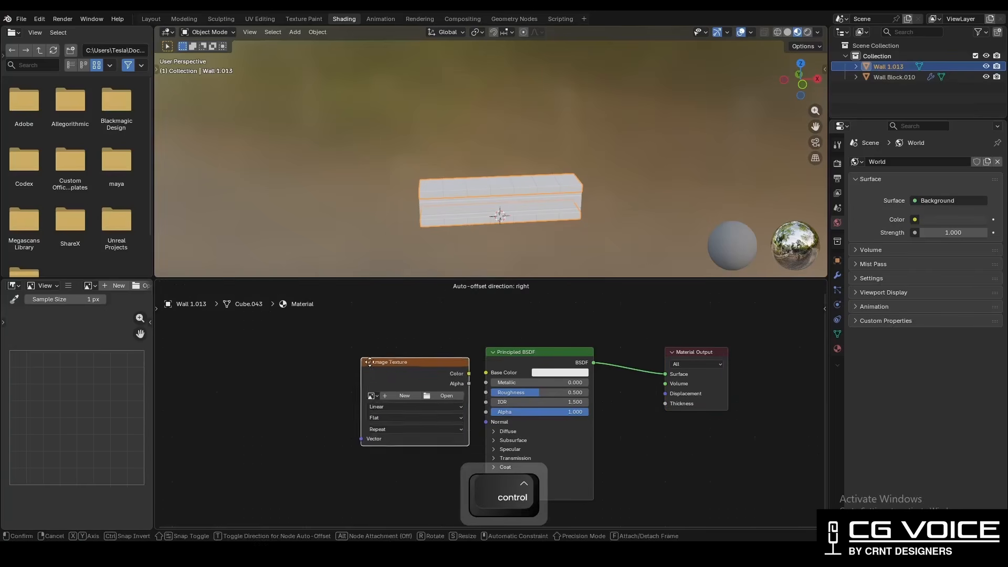
left_click(342, 367)
left_click(366, 398)
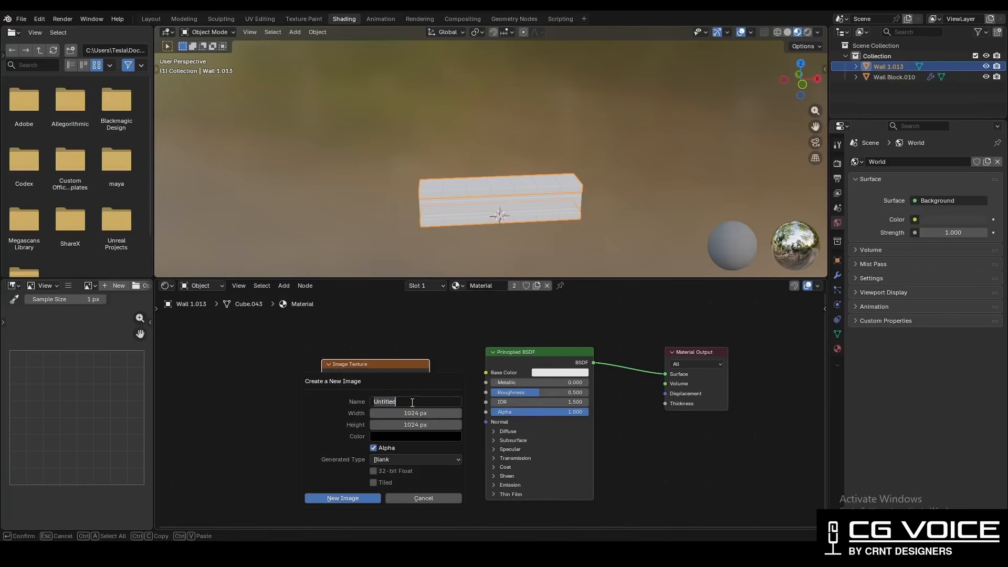
type("UV")
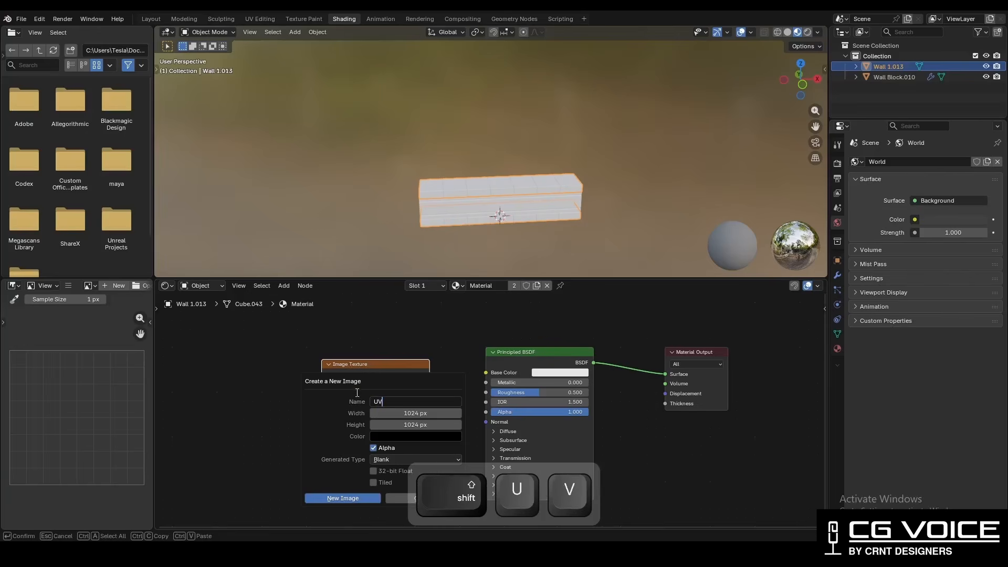
left_click(423, 414)
type("*")
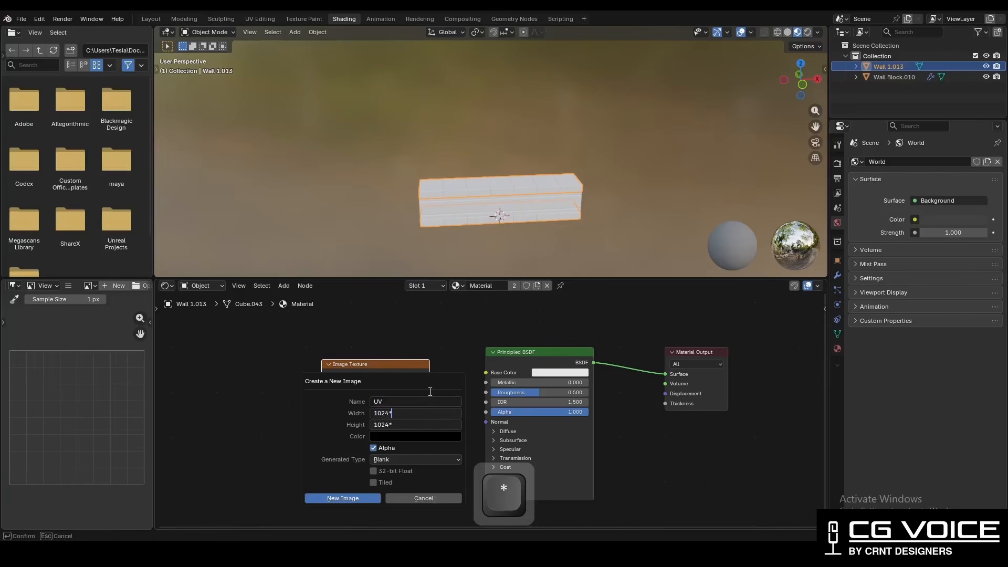
Create the image as a Color Grid and connect its Color output to the Principled BSDF's Base Color.
left_click(396, 460)
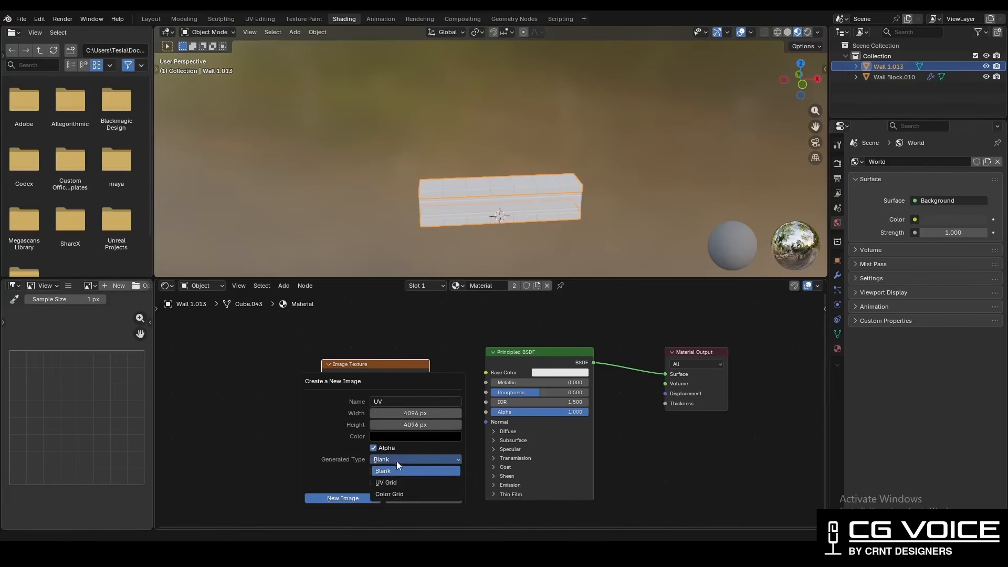
left_click(392, 496)
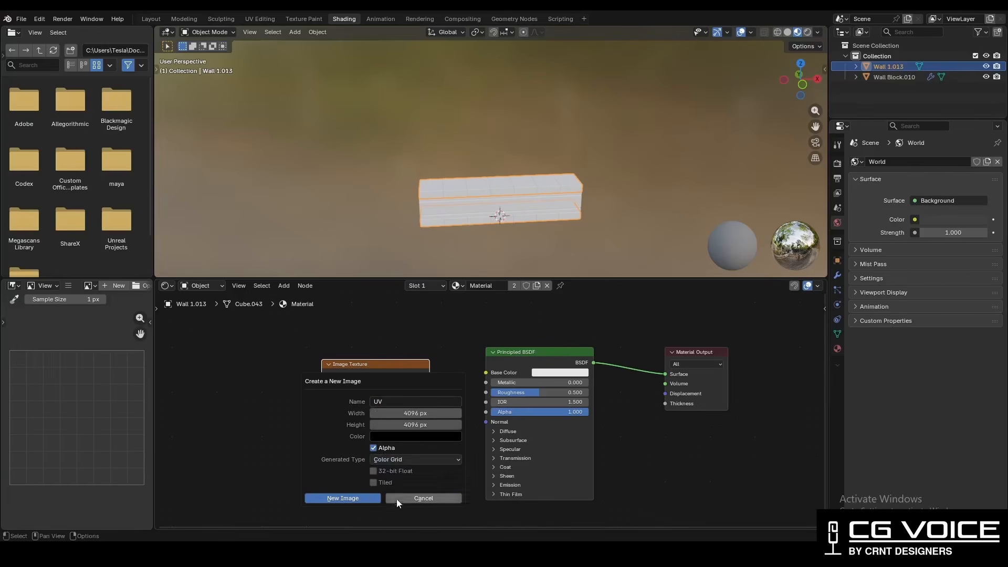
left_click(363, 499)
left_click_drag(493, 371, 491, 371)
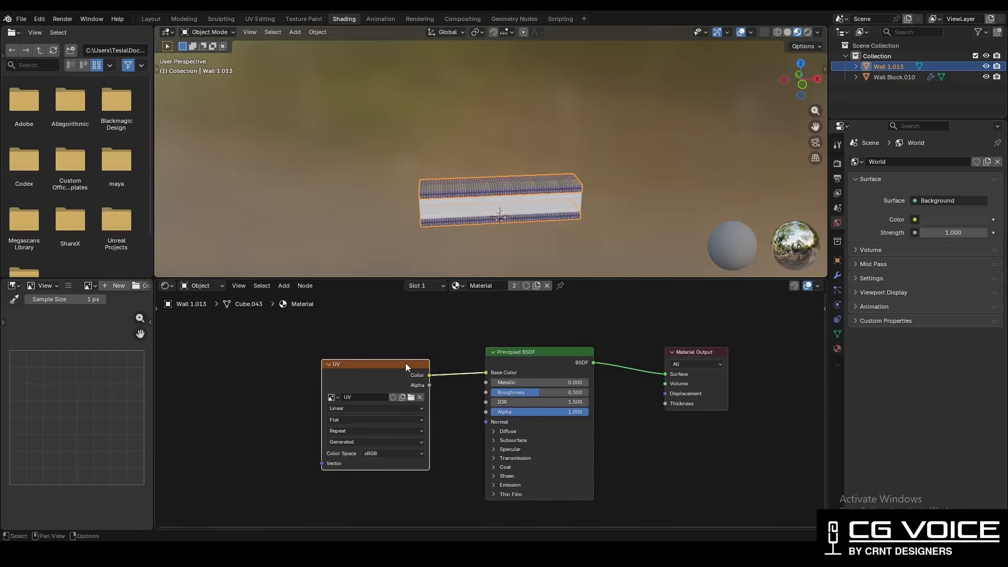
left_click_drag(408, 360, 410, 356)
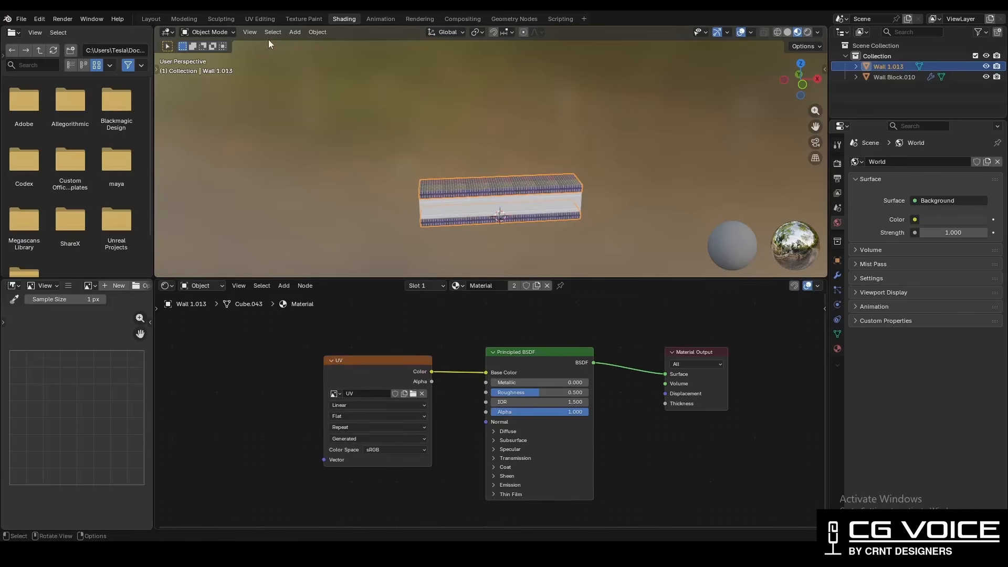
Switch to the UV Editing workspace and open Wall 1.013 in Edit Mode with face selection.
left_click(260, 19)
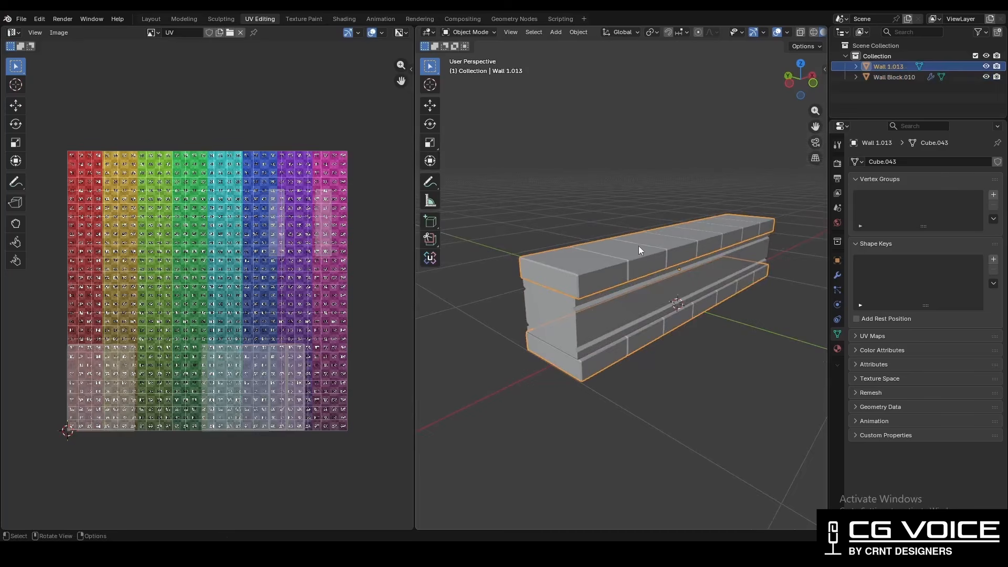
key("Tab")
middle_click_drag(621, 282, 577, 292, "ctrl")
middle_click_drag(578, 292, 605, 312)
key("3")
Try moving the linked end block of the upper row away from the wall.
left_click(595, 316)
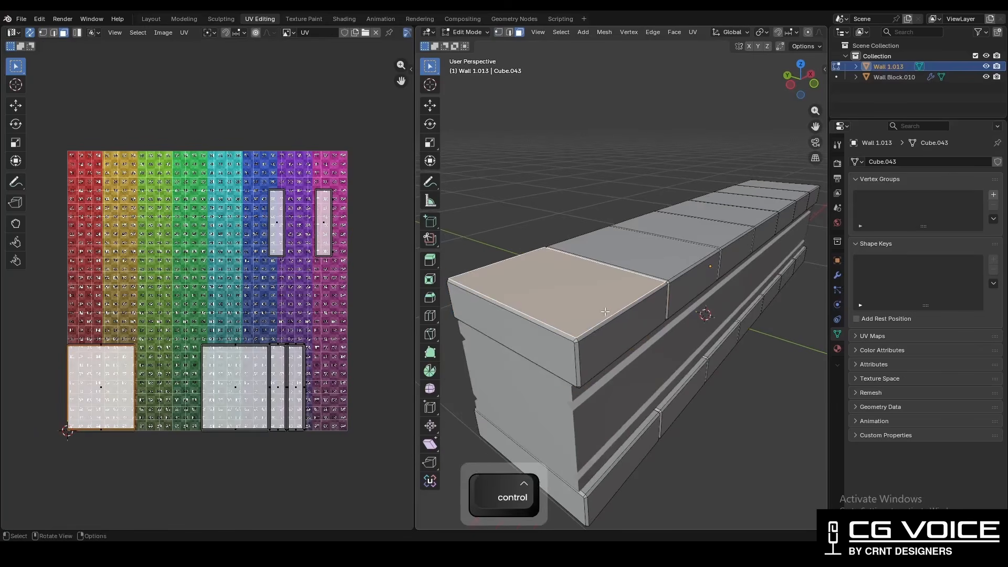
key("l")
key("g")
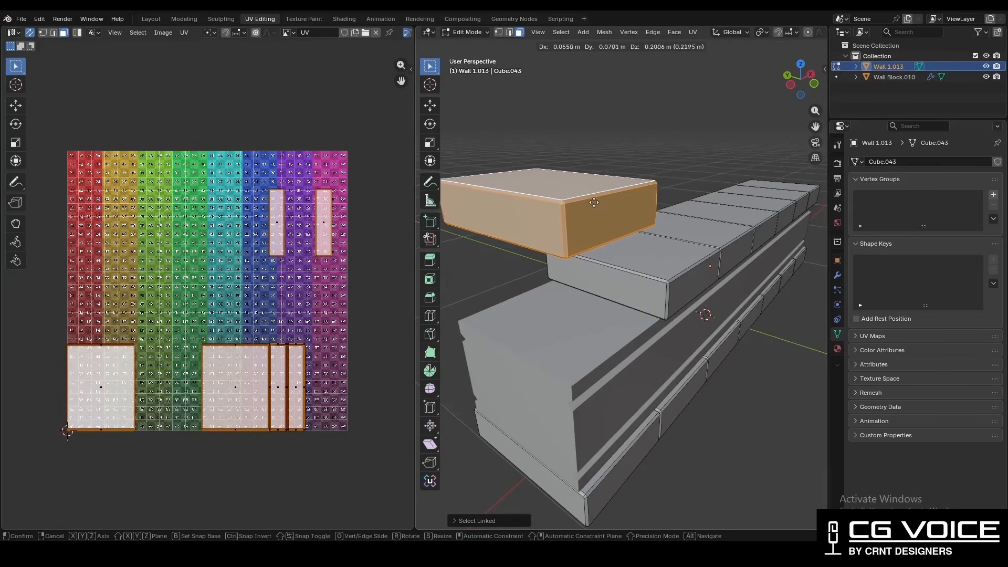
key("Escape")
middle_click_drag(652, 261, 683, 294, "ctrl")
middle_click_drag(682, 294, 573, 300, "shift")
left_click(610, 277)
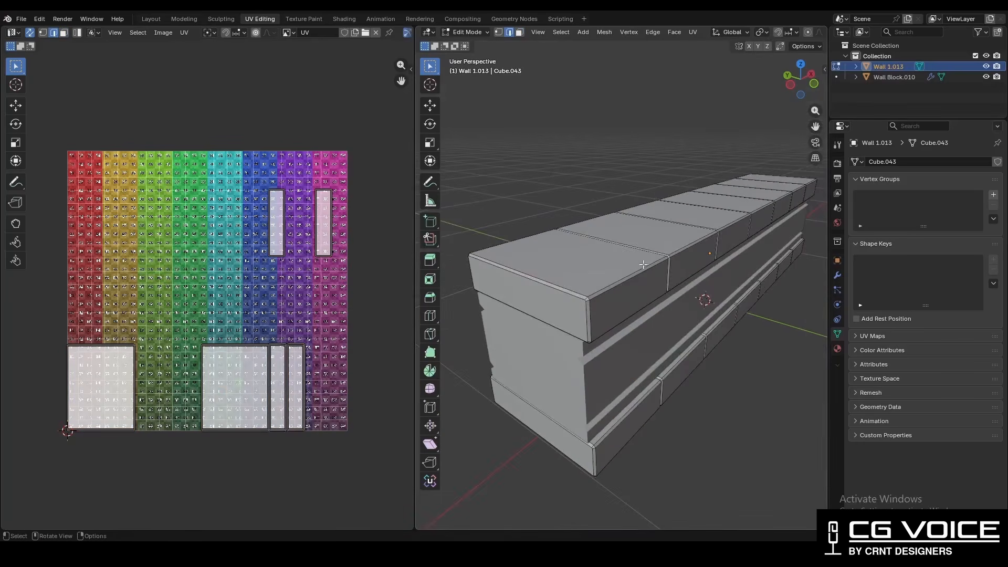
Isolate Wall 1.013 in local view and mark seams around the end faces of the blocks in both rows.
middle_click_drag(644, 265, 683, 227)
key("slash")
left_click(794, 85)
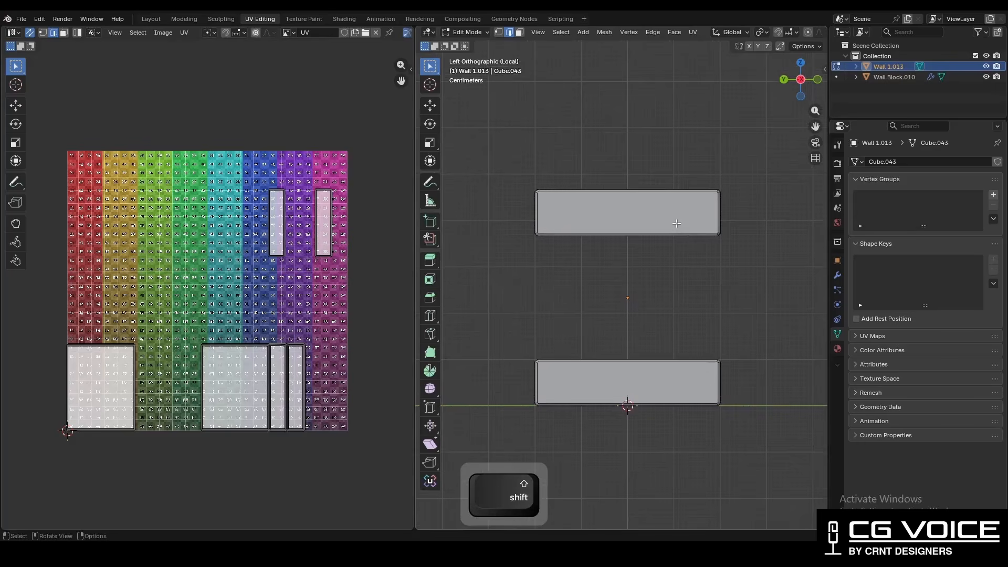
key("alt+z")
key("3")
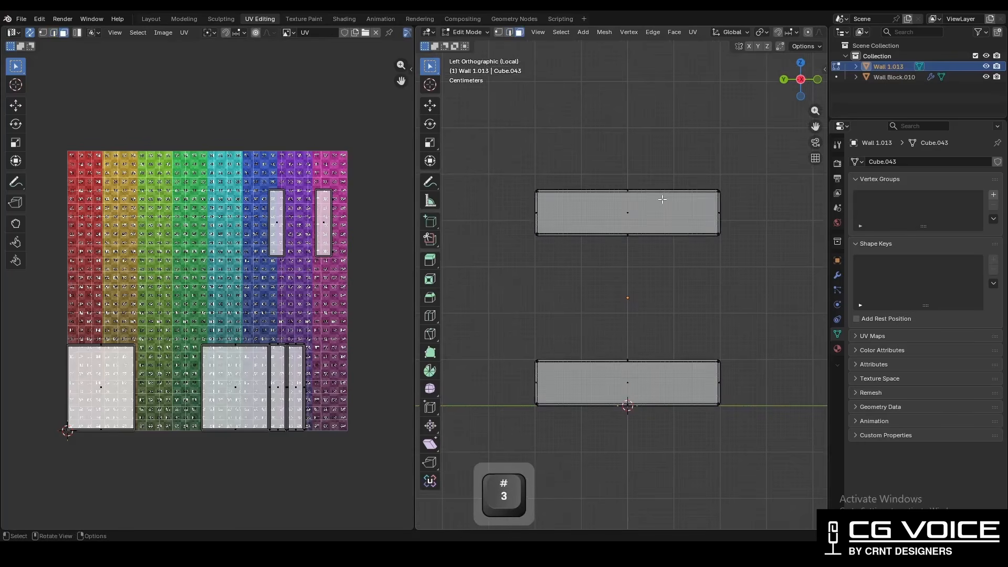
left_click(663, 199)
left_click(610, 384, "shift")
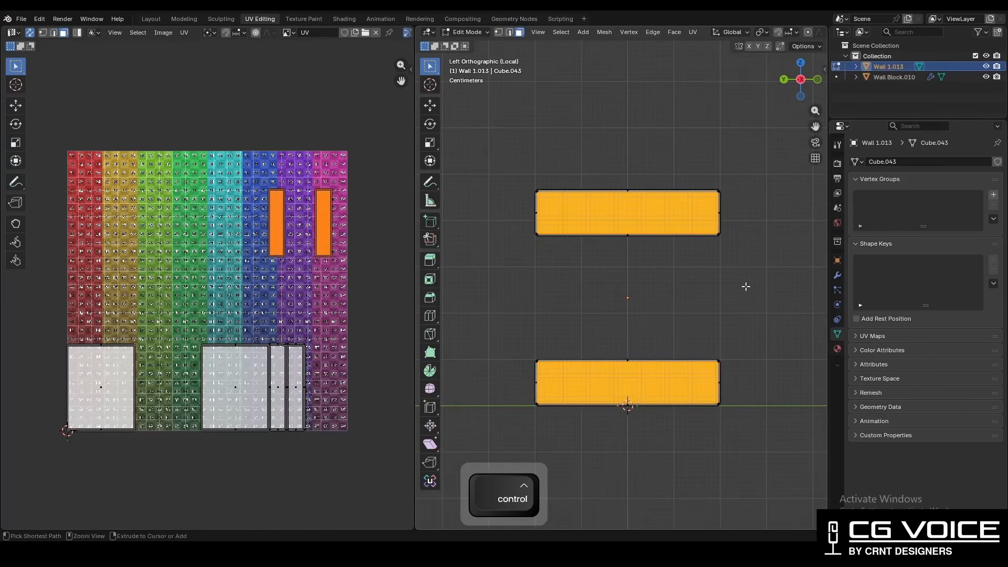
key("ctrl+e")
left_click(732, 278)
Mark seams along the long edge loops on one side of the blocks in both rows.
middle_click_drag(733, 278, 657, 294)
key("alt+z")
mouse_move(656, 294)
middle_mouse_down("shift")
mouse_move(657, 254)
mouse_move(597, 288)
mouse_move(653, 283)
mouse_move(671, 306)
mouse_move(659, 275)
middle_mouse_up("shift")
key("2")
left_click(671, 307, "alt")
left_click(655, 275, "alt+shift")
left_click(698, 259, "alt+shift")
left_click(758, 237, "alt+shift")
middle_click_drag(788, 223, 746, 237, "shift")
middle_click_drag(745, 236, 638, 273)
left_click(637, 275, "alt+shift")
scroll(632, 334, "up", 3)
scroll(632, 335, "down", 4)
middle_click_drag(632, 334, 635, 260)
left_click(816, 250, "alt+shift")
middle_click_drag(815, 250, 772, 281)
middle_click_drag(772, 281, 609, 323, "shift")
middle_click_drag(609, 323, 573, 368, "ctrl")
left_click(565, 374, "alt+shift")
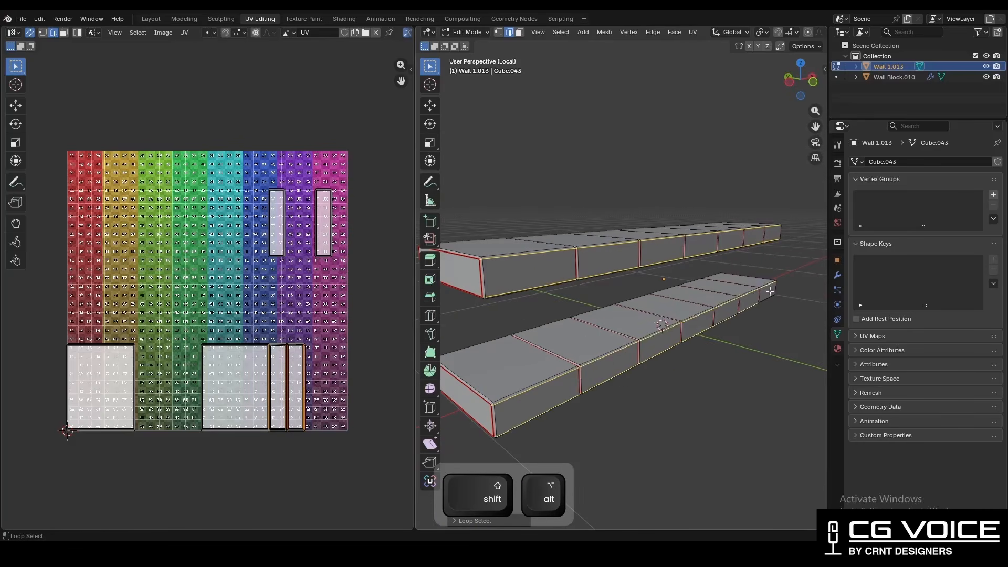
middle_click_drag(770, 291, 638, 302)
key("ctrl+e")
left_click(717, 290)
Symmetrize the whole mesh of both rows in the -Y to +Y direction.
key("a")
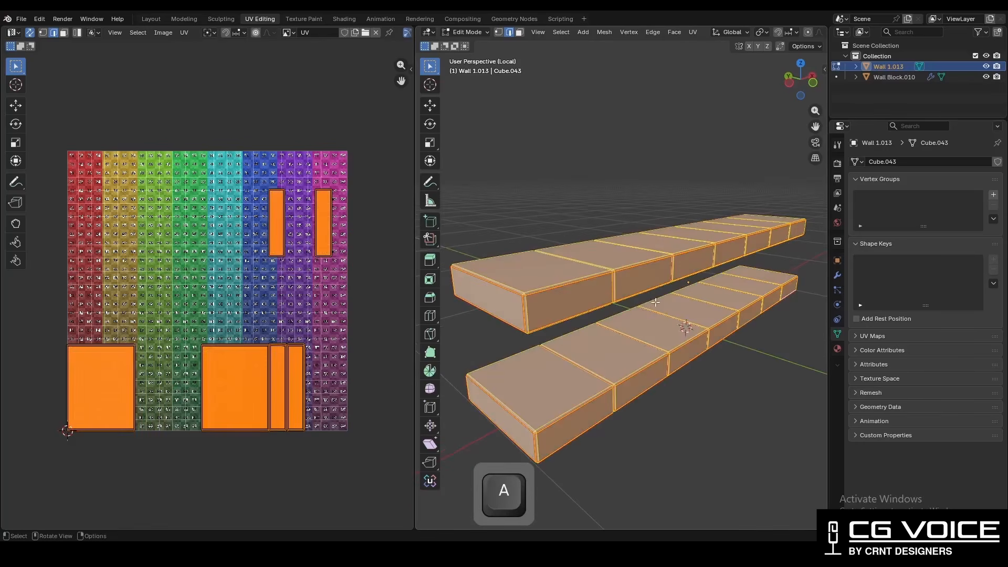
left_click(604, 32)
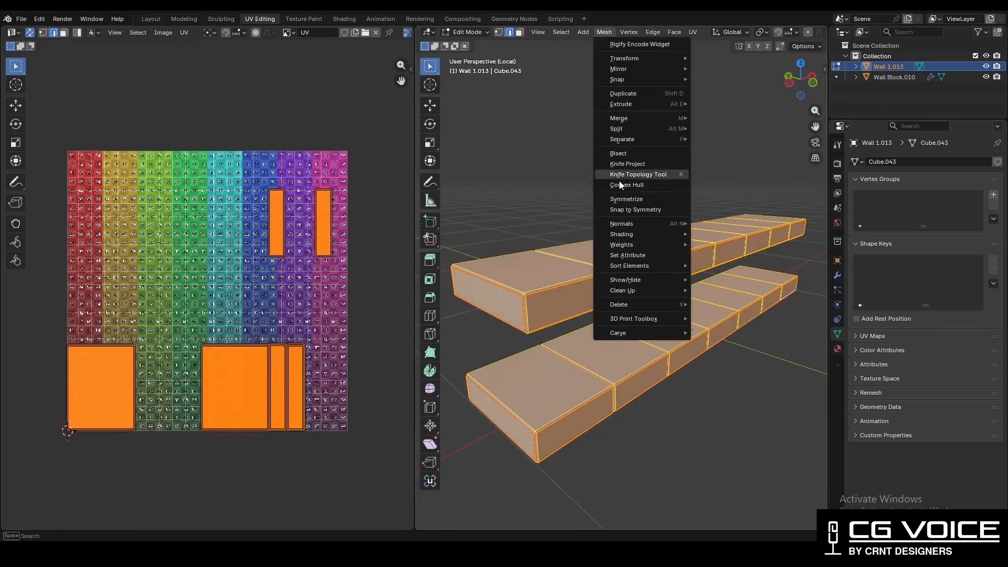
left_click(623, 199)
left_click(501, 519)
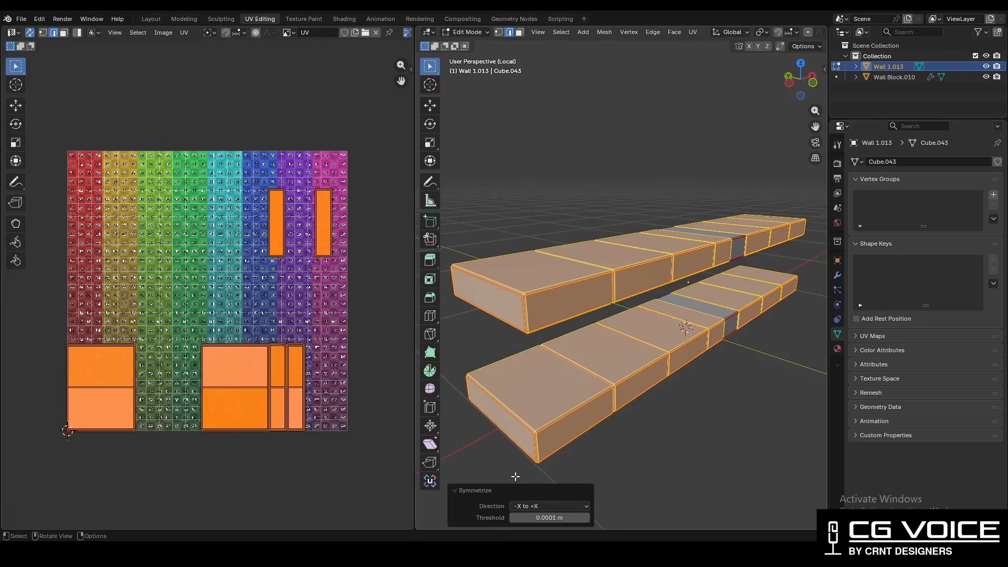
left_click(523, 506)
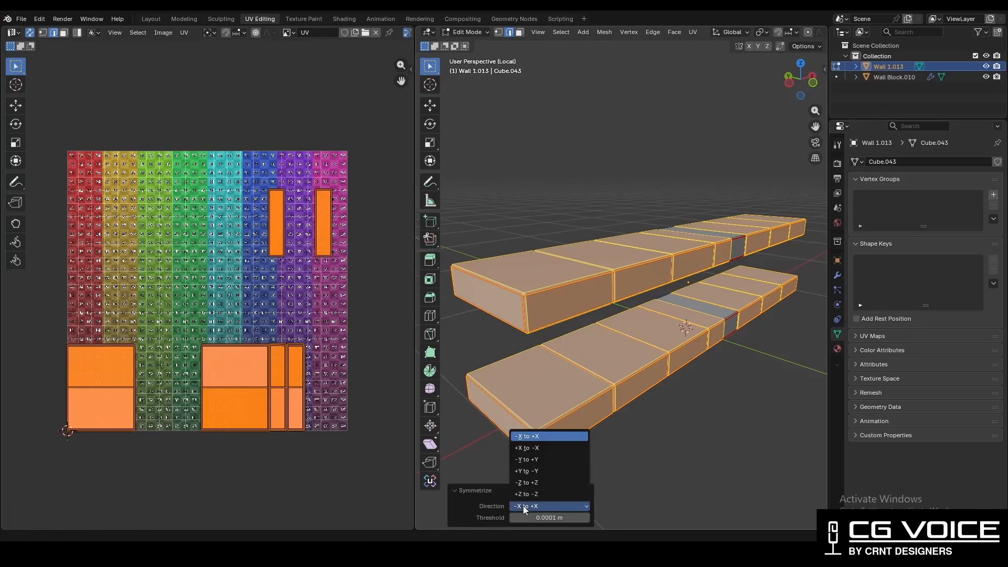
left_click(526, 461)
middle_click_drag(627, 414, 741, 407)
left_click(648, 405)
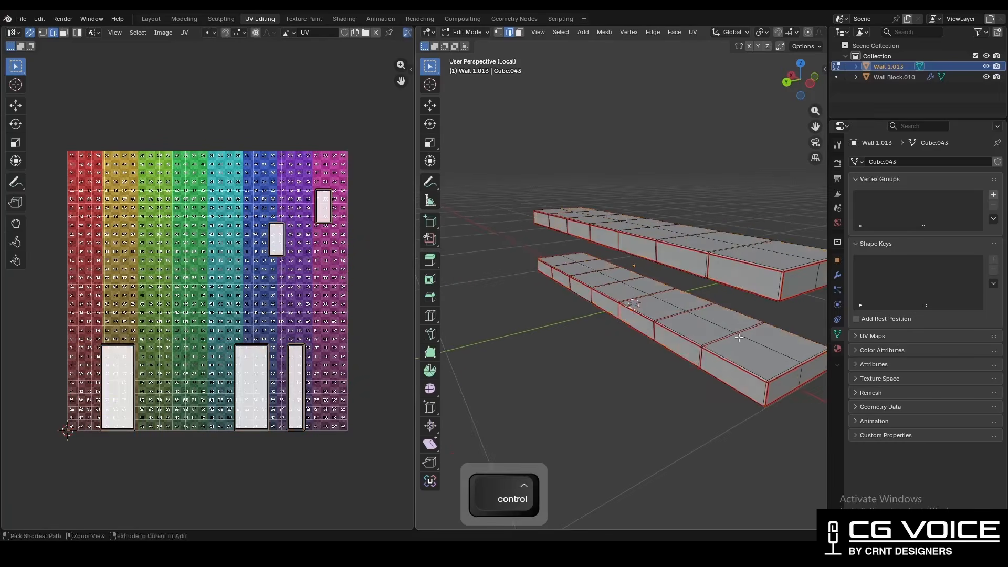
middle_click_drag(739, 337, 634, 288, "ctrl")
scroll(685, 274, "down", 2)
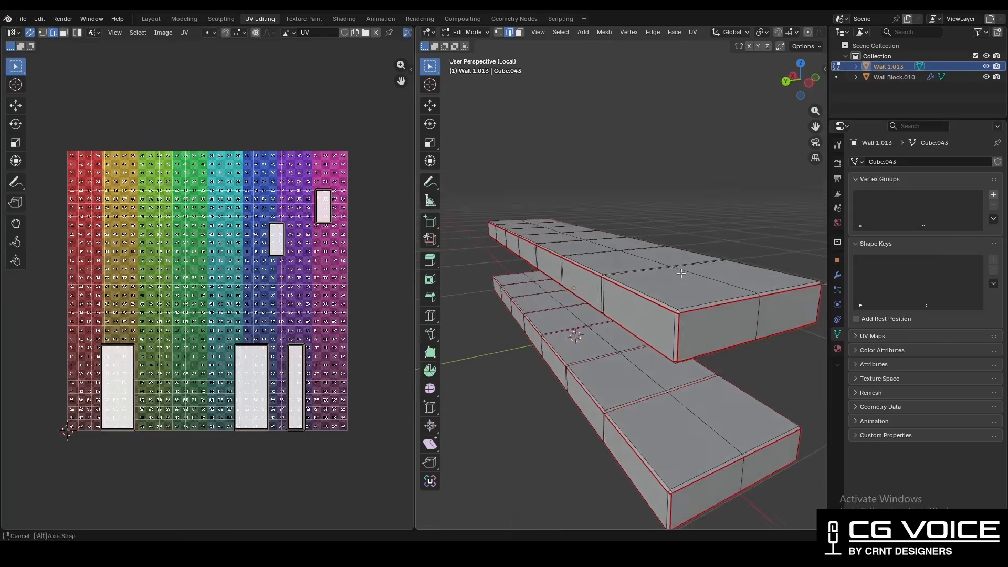
mouse_move(724, 281)
middle_mouse_down()
mouse_move(671, 294)
mouse_move(638, 286)
mouse_move(717, 297)
middle_mouse_up()
scroll(685, 268, "down", 2)
Try a conformal unwrap of the whole mesh, then undo it.
key("a")
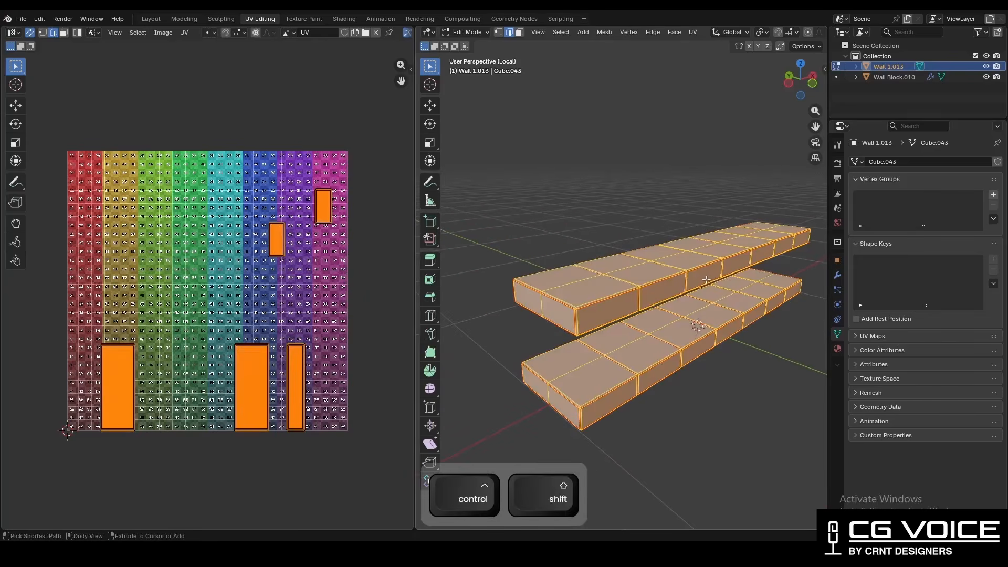
key("ctrl+shift+u")
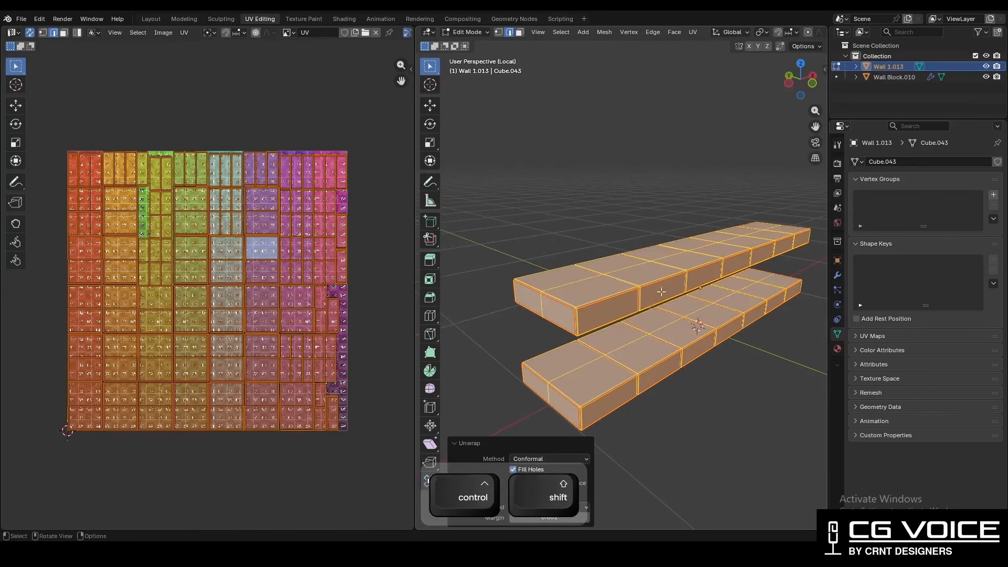
middle_click_drag(641, 300, 678, 284, "ctrl")
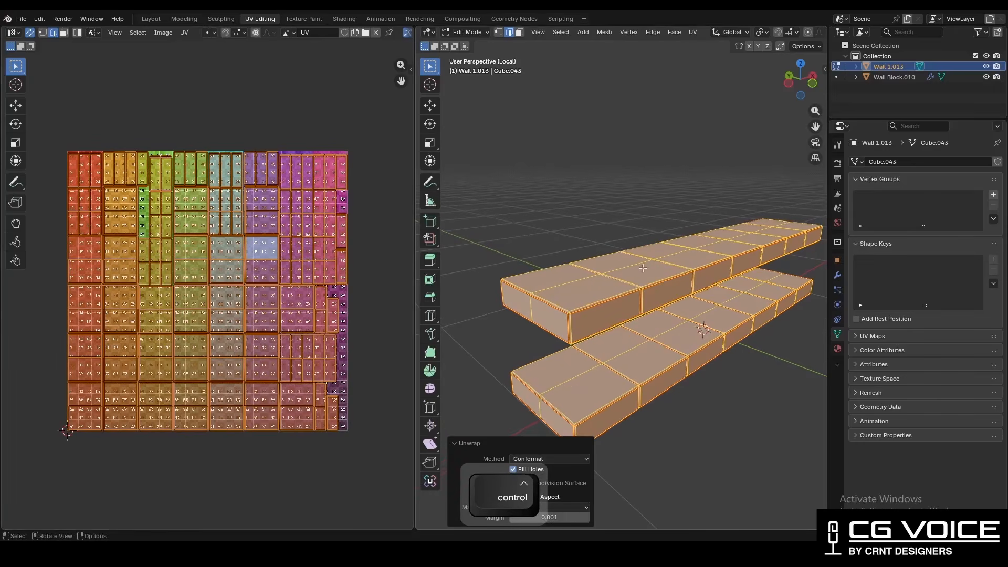
key("ctrl+z")
Unwrap all faces of both block rows with Unwrap Conformal.
key("a")
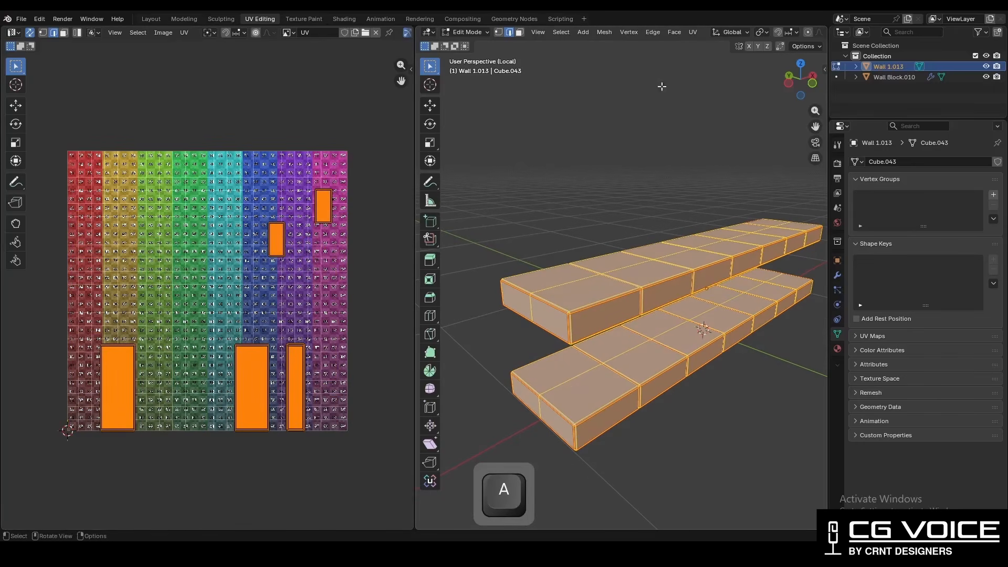
left_click(694, 32)
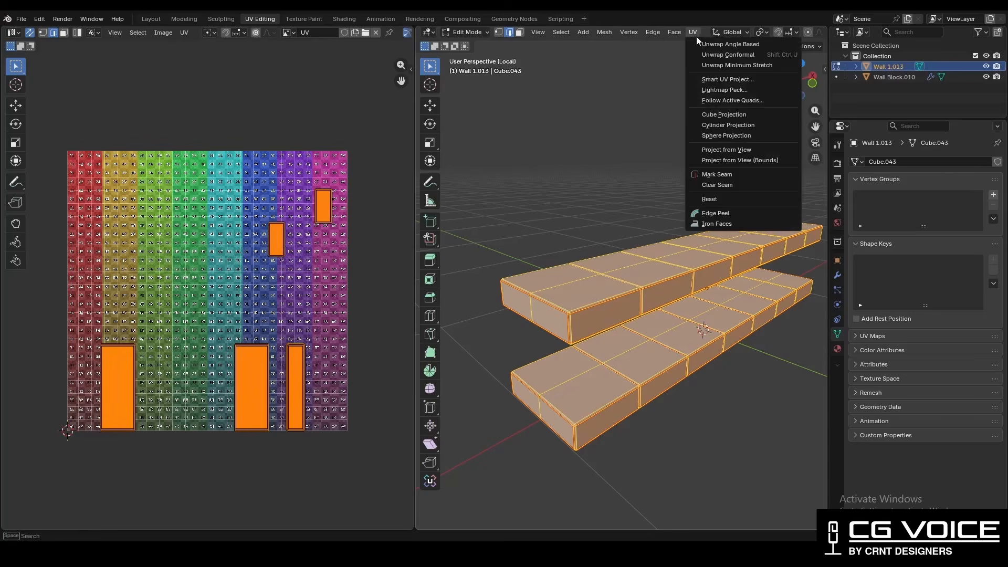
left_click(737, 55)
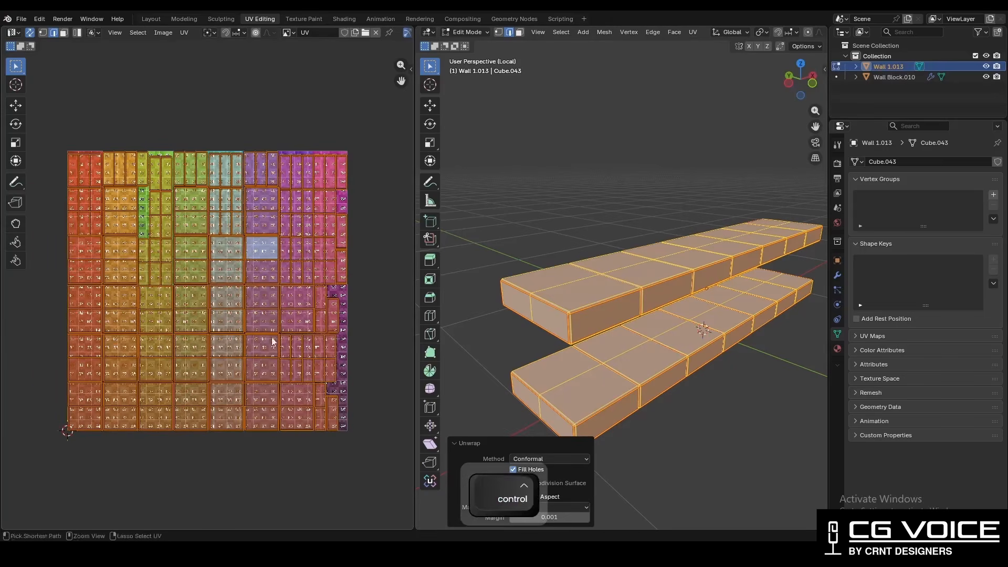
middle_click_drag(272, 342, 357, 256, "ctrl")
Return to Object Mode and show the colour grid on the blocks with Material Preview shading.
key("Tab")
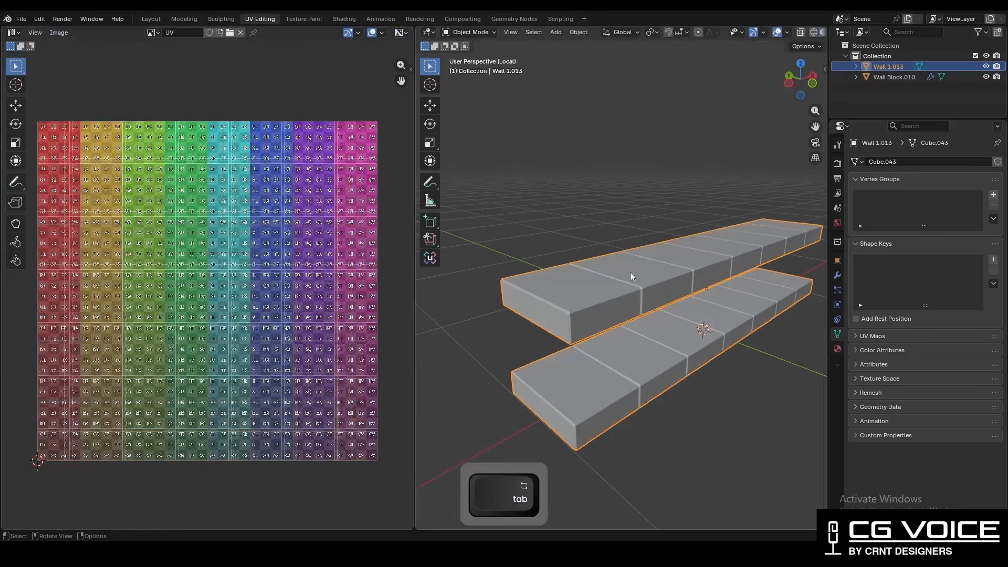
key("z")
left_click(683, 340)
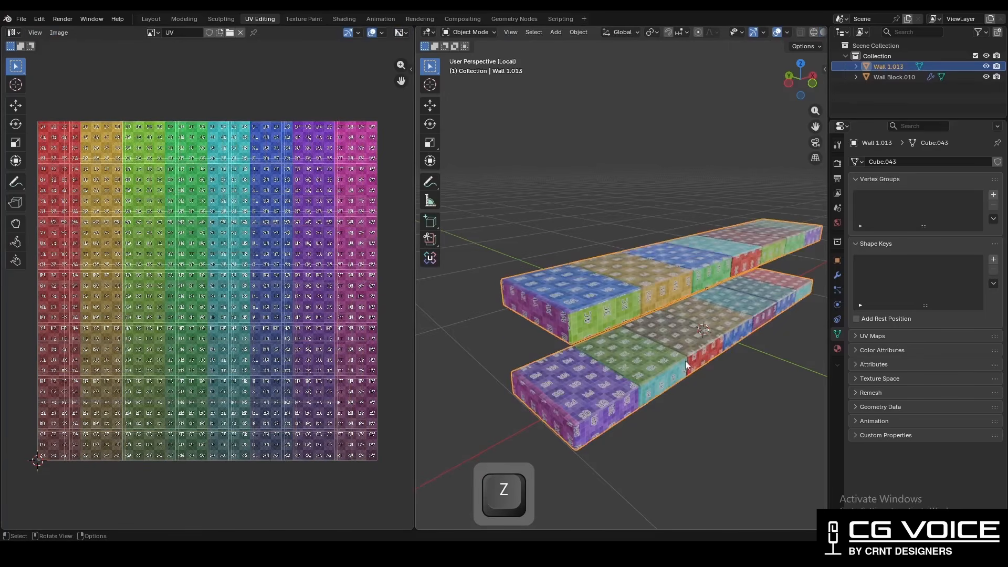
left_click(704, 415)
middle_click_drag(713, 379, 655, 294)
left_click(616, 281)
Leave the local view, isolate Wall Block.010 instead, and enter Edit Mode on it.
key("slash")
left_click(671, 332)
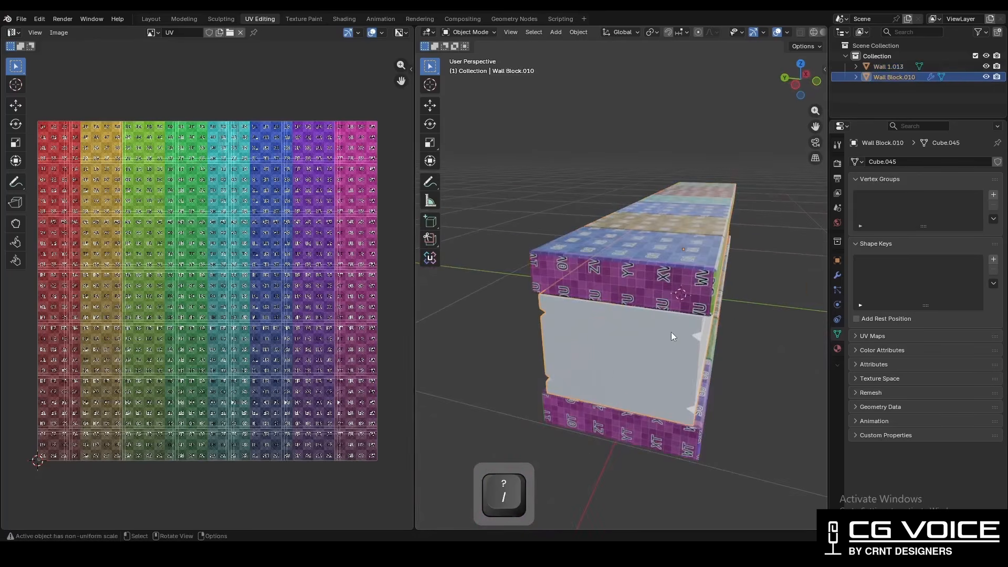
key("slash")
middle_click_drag(670, 335, 672, 299)
key("Tab")
Mark seams around the top and bottom faces of the wall block.
key("3")
left_click(644, 276)
left_click(639, 272, "shift")
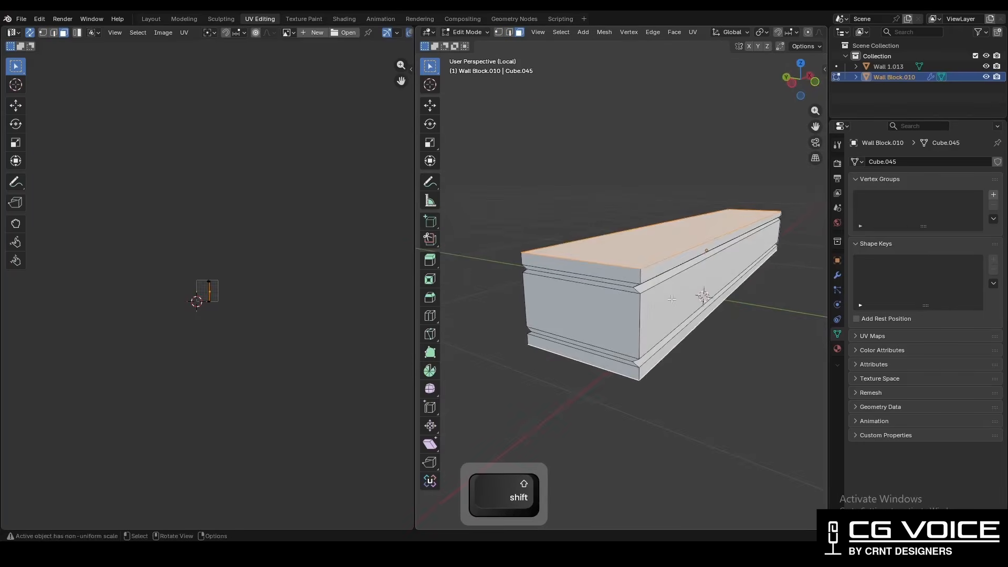
key("ctrl+e")
left_click(663, 292)
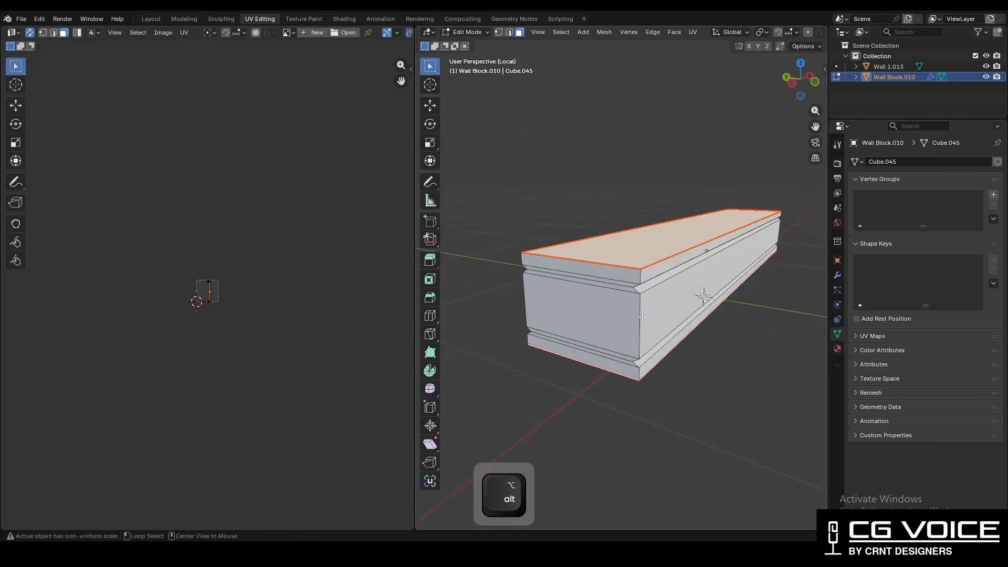
Mark seams along the vertical corner edges of the wall block.
left_click(640, 315, "alt")
key("2")
left_click(640, 315, "alt")
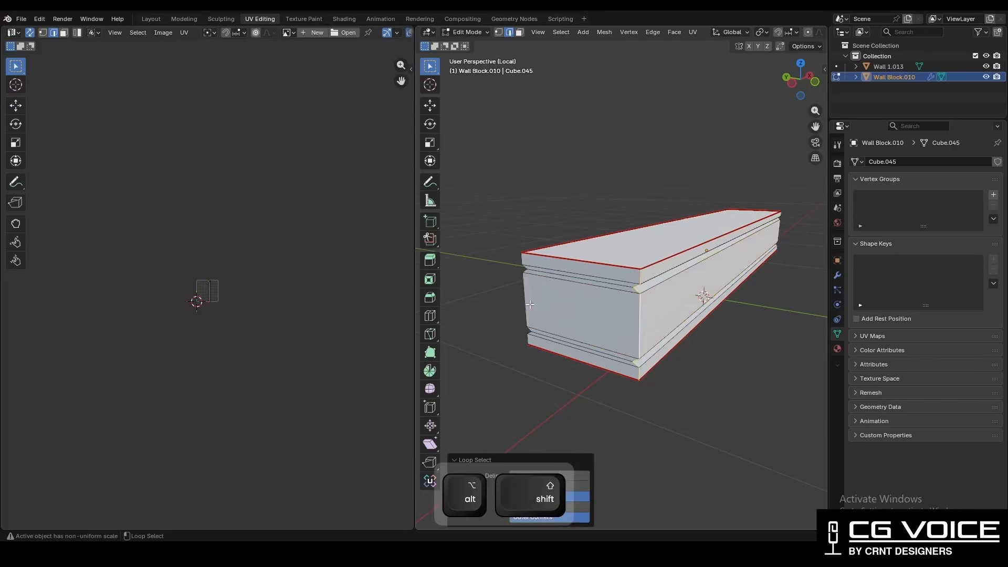
middle_click_drag(711, 298, 666, 314)
key("ctrl+e")
left_click(703, 298)
Unwrap all of the wall block's geometry, return to Object Mode and switch to Material Preview shading.
key("a")
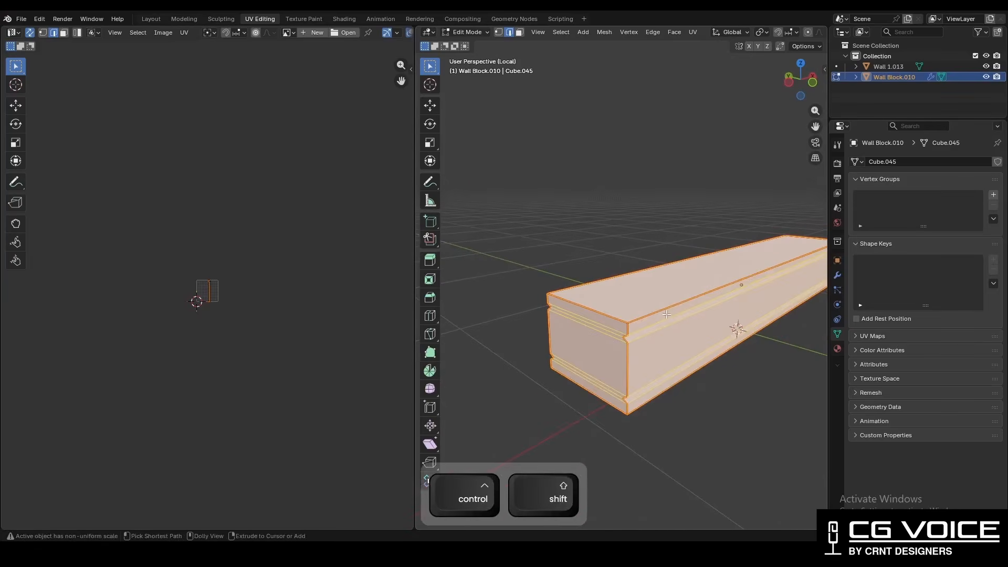
key("ctrl+shift+u")
middle_click_drag(230, 333, 276, 265, "ctrl")
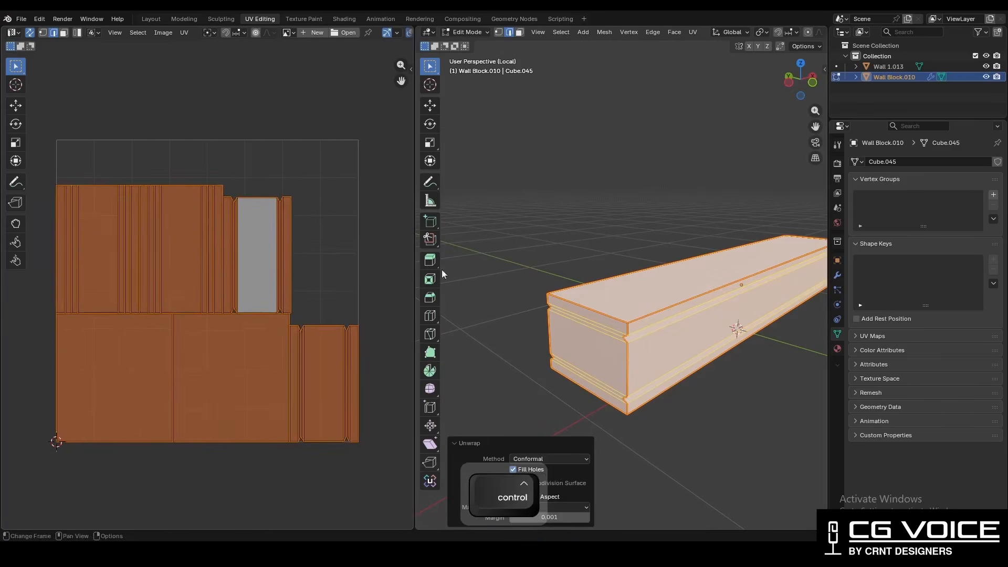
key("Tab")
key("z")
left_click(713, 339)
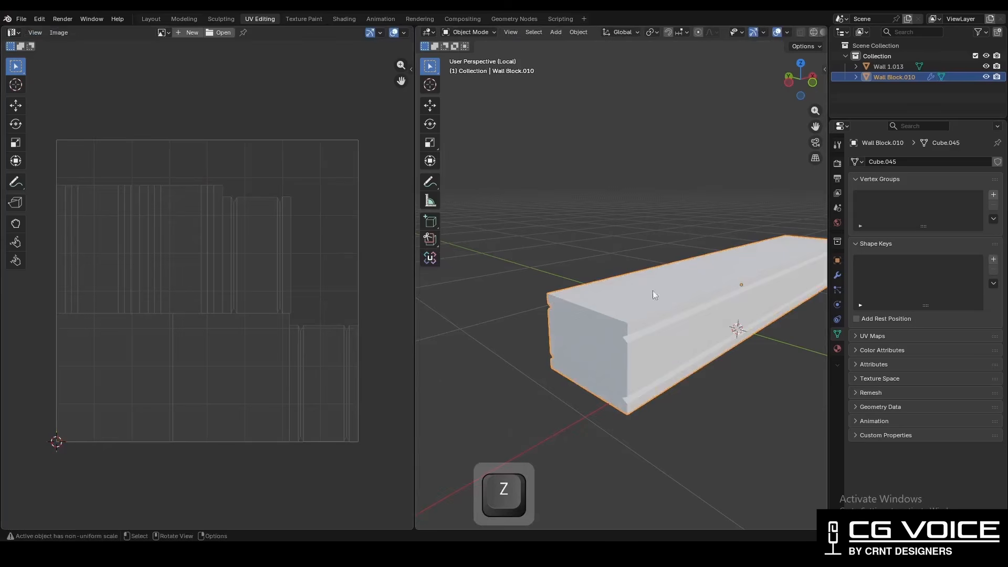
Assign the existing colour grid material "Material" to the wall block's material slot.
middle_click_drag(654, 295, 676, 284, "shift")
left_click(838, 348)
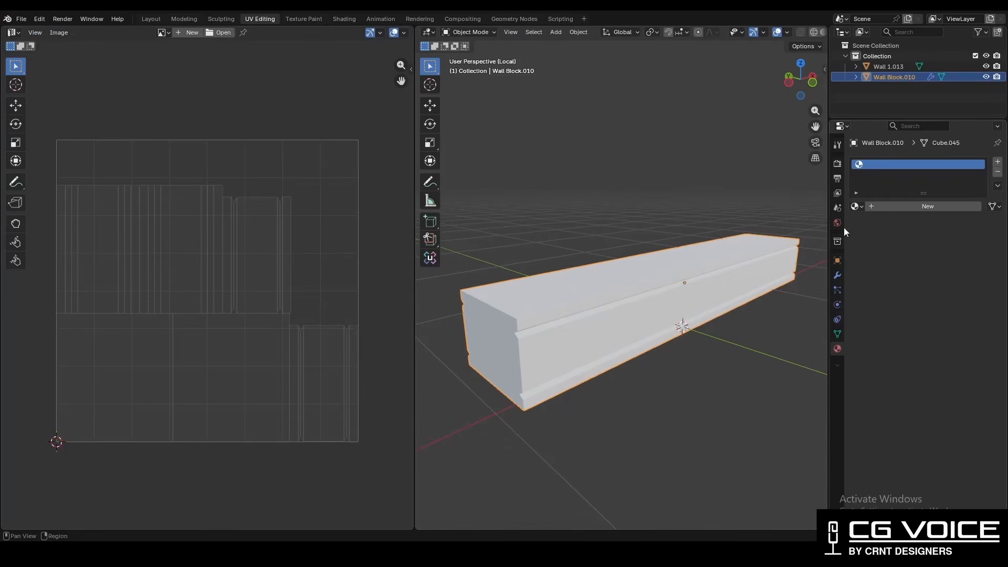
left_click(856, 206)
left_click(866, 218)
Examine the wall block's UV layout against the grid and the grid's distortion on its faces.
middle_click_drag(594, 228, 698, 292, "shift")
key("Tab")
middle_click_drag(278, 236, 278, 441, "ctrl")
middle_click_drag(621, 283, 621, 325, "ctrl")
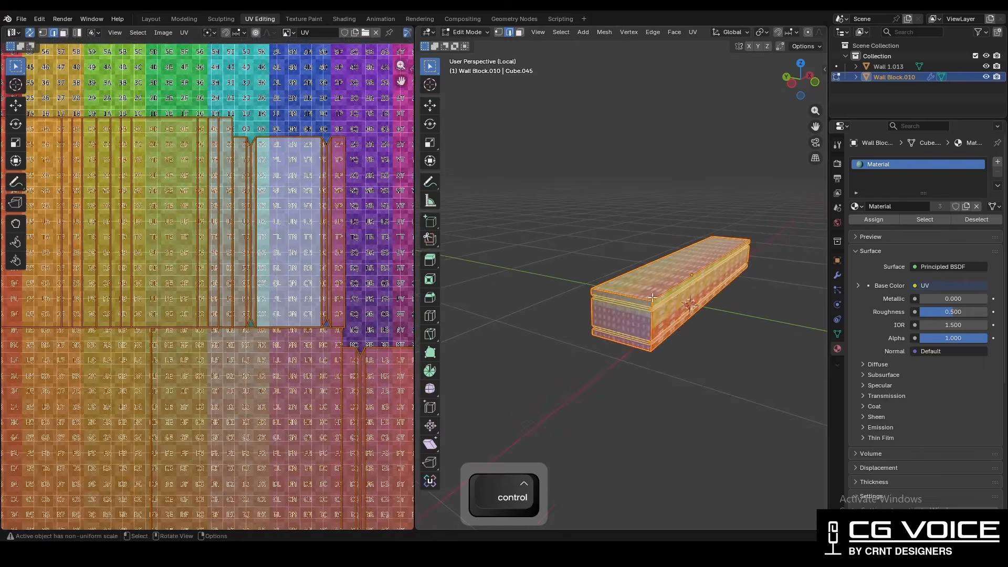
key("Tab")
middle_click_drag(308, 282, 308, 327, "ctrl")
middle_click_drag(711, 303, 706, 286, "ctrl")
middle_click_drag(706, 286, 676, 280)
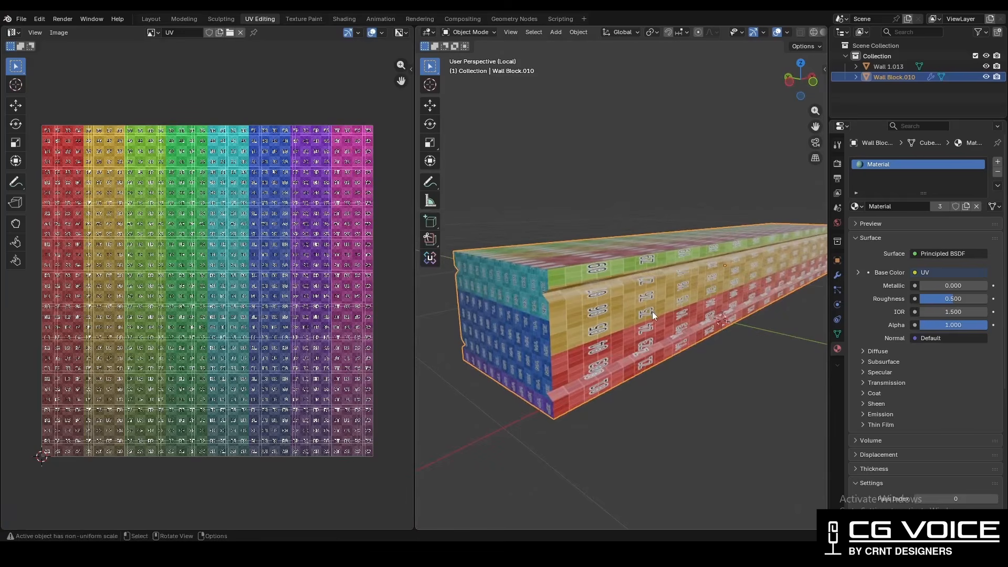
mouse_move(675, 288)
middle_mouse_down("ctrl")
mouse_move(668, 309)
mouse_move(693, 297)
middle_mouse_up("ctrl")
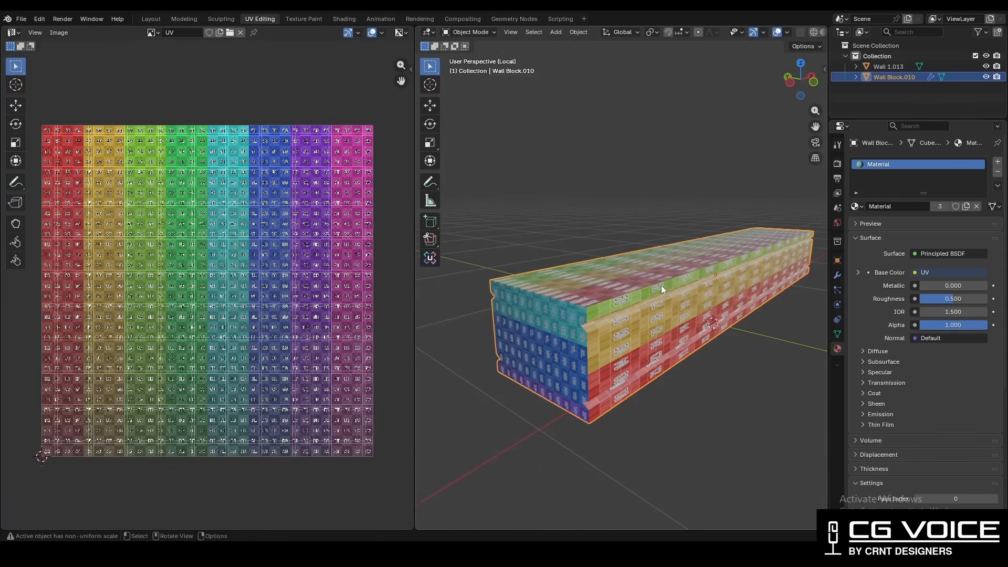
Apply the wall block's scale, unwrap all of its geometry again, and return to Object Mode to inspect the grid.
key("ctrl+a")
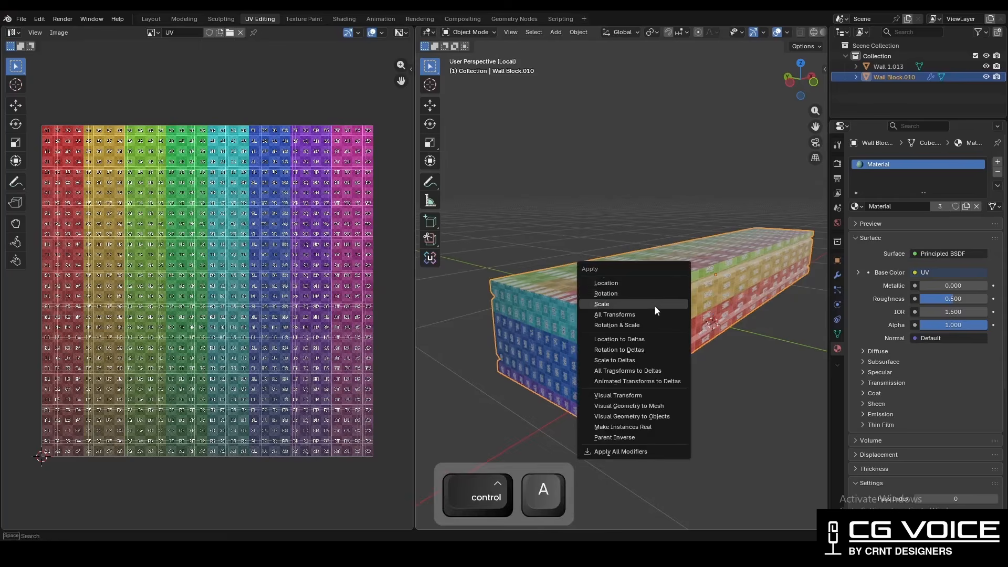
left_click(654, 305)
key("Tab")
key("a")
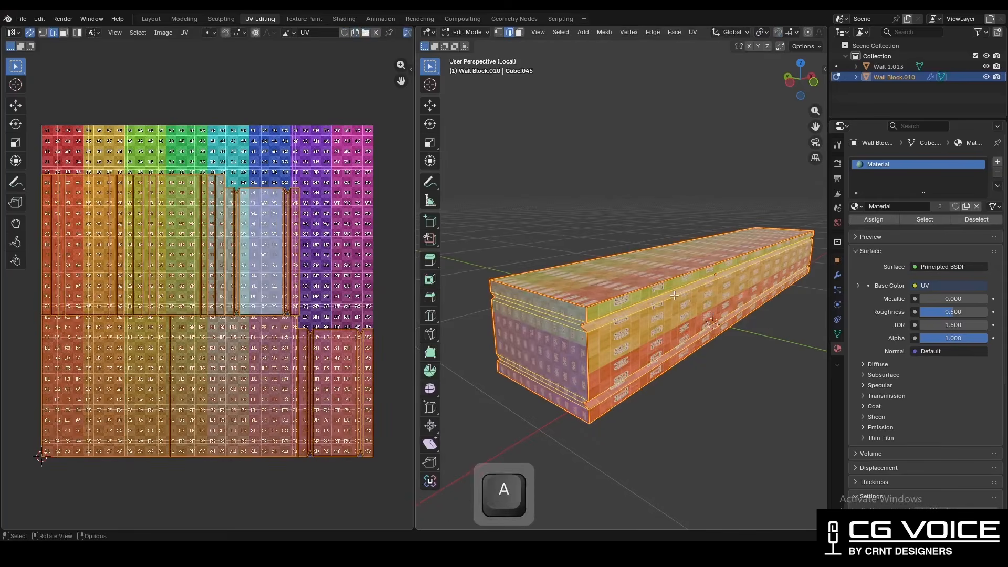
key("ctrl+shift+u")
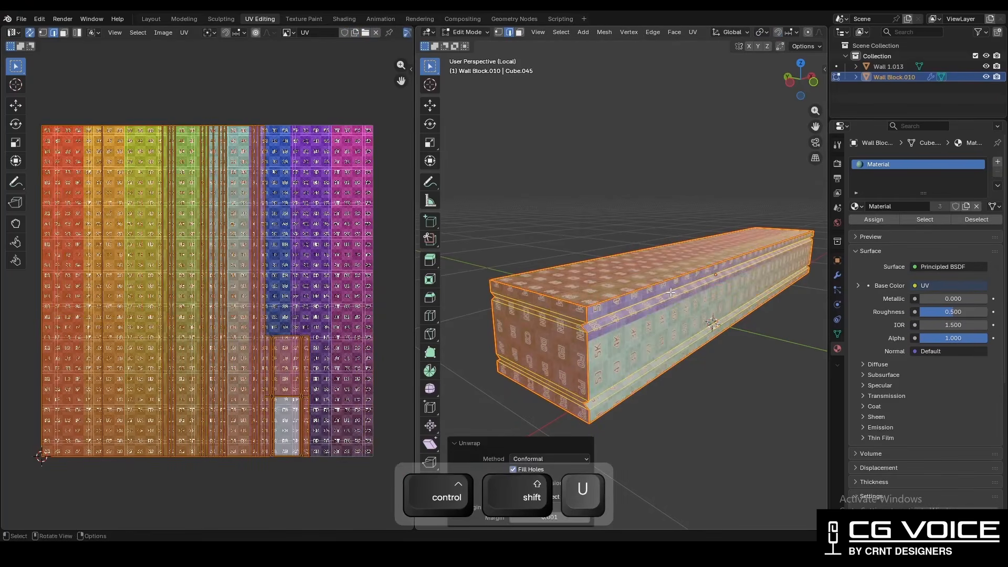
key("Tab")
middle_click_drag(668, 302, 625, 309)
mouse_move(682, 302)
middle_mouse_down("ctrl")
mouse_move(682, 287)
mouse_move(607, 286)
mouse_move(670, 292)
mouse_move(628, 299)
mouse_move(677, 295)
middle_mouse_up("ctrl")
middle_click_drag(677, 295, 660, 297, "shift")
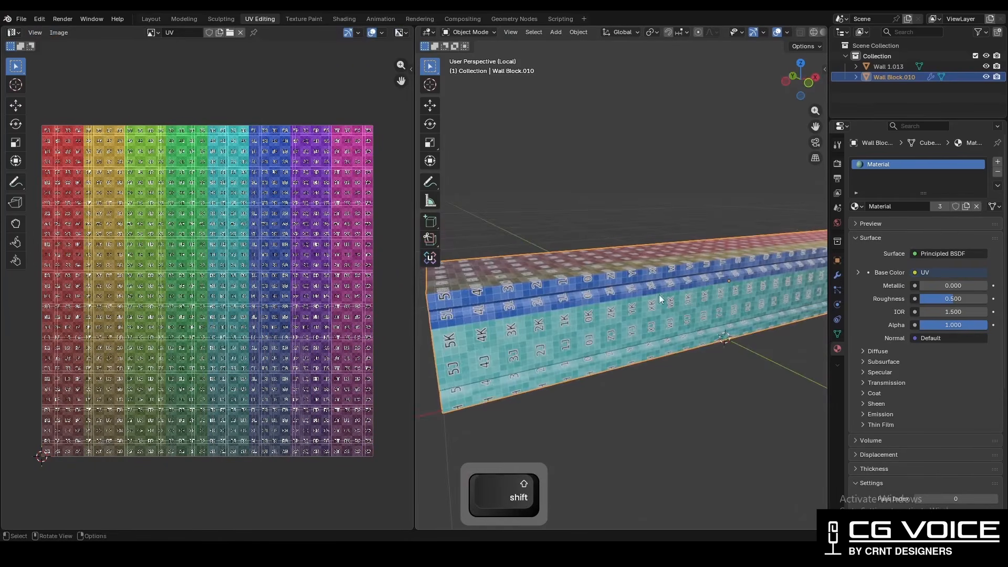
Unlink the grid image from the UV Editor and leave the wall block's local view.
left_click(240, 33)
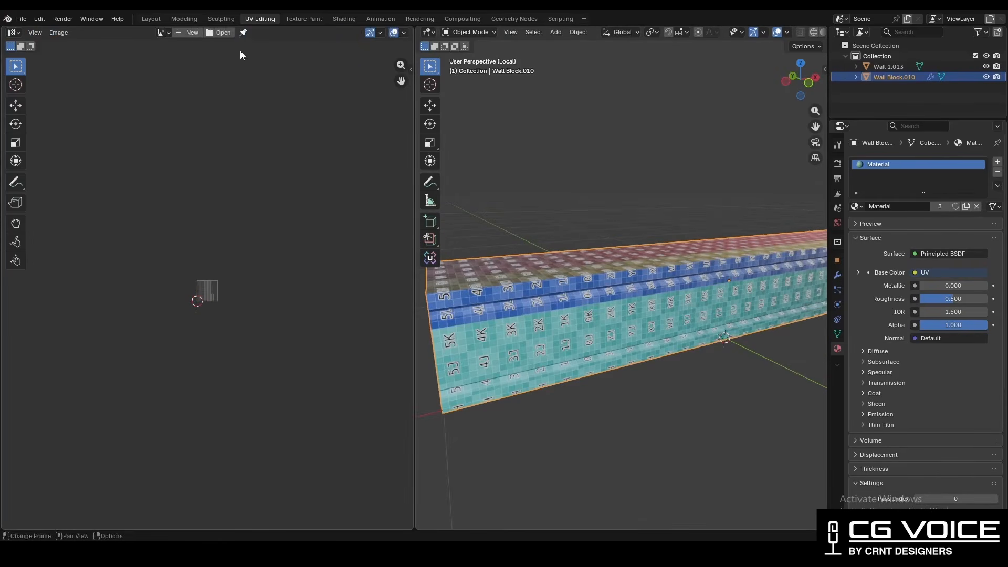
middle_click_drag(274, 193, 291, 206, "ctrl")
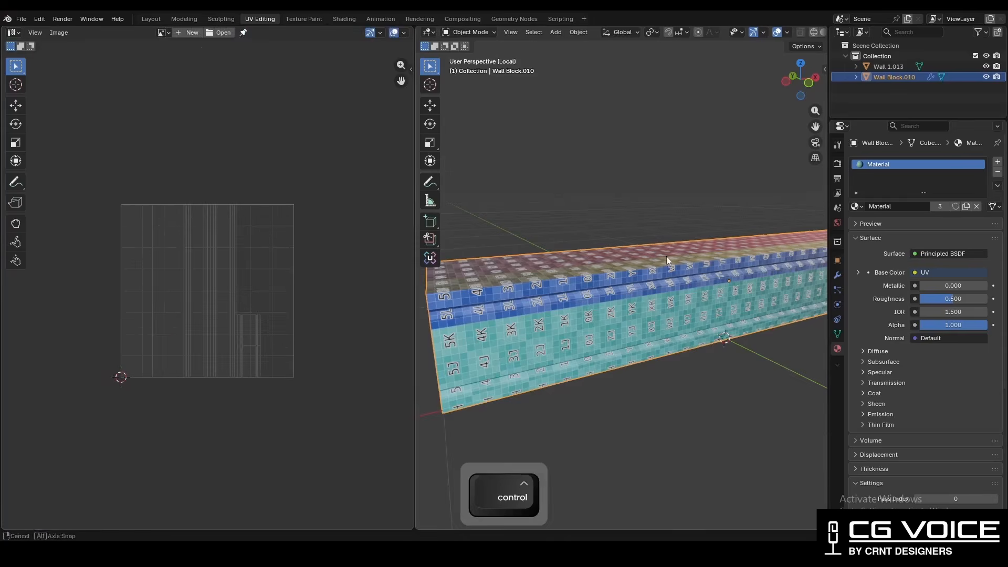
key("slash")
middle_click_drag(631, 258, 659, 283, "shift")
Select both wall objects, apply their scale, unwrap all their geometry together, and return to Object Mode.
key("a")
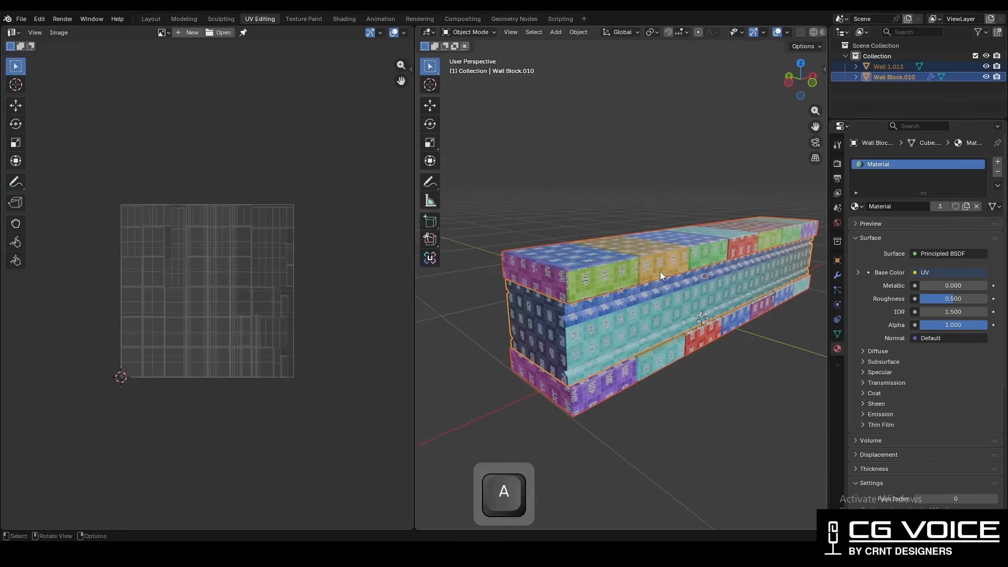
key("ctrl+a")
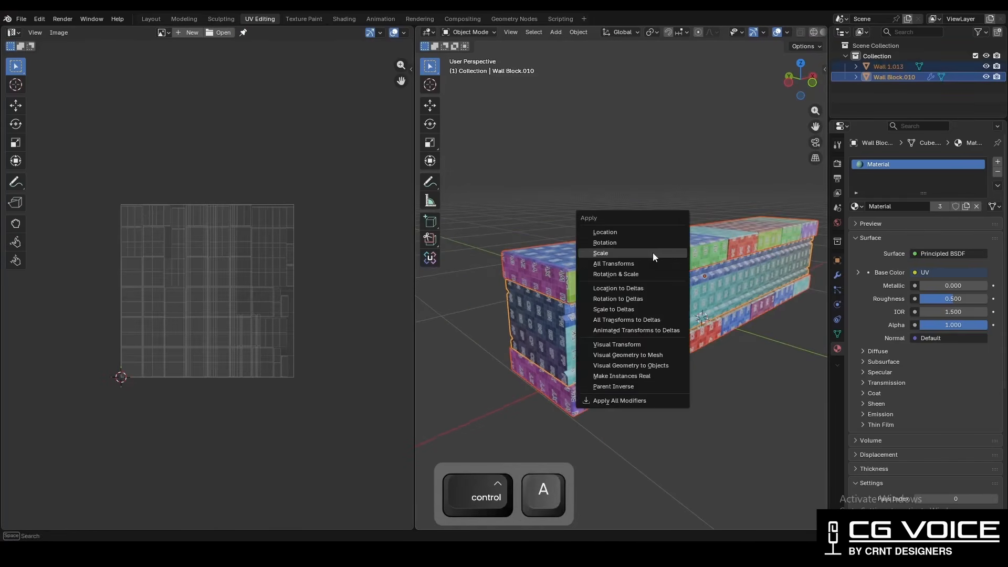
left_click(654, 253)
key("Tab")
key("a")
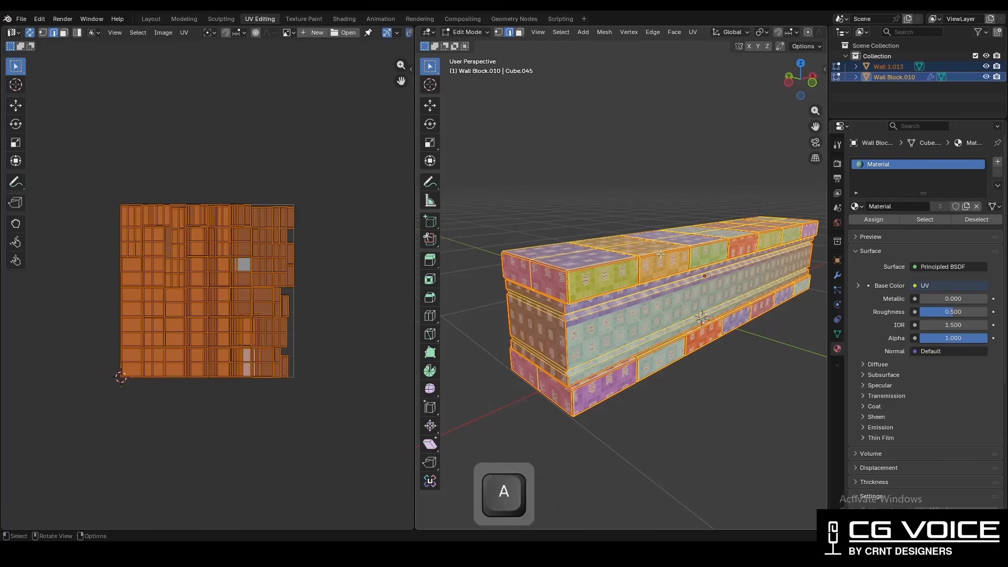
key("ctrl+shift+u")
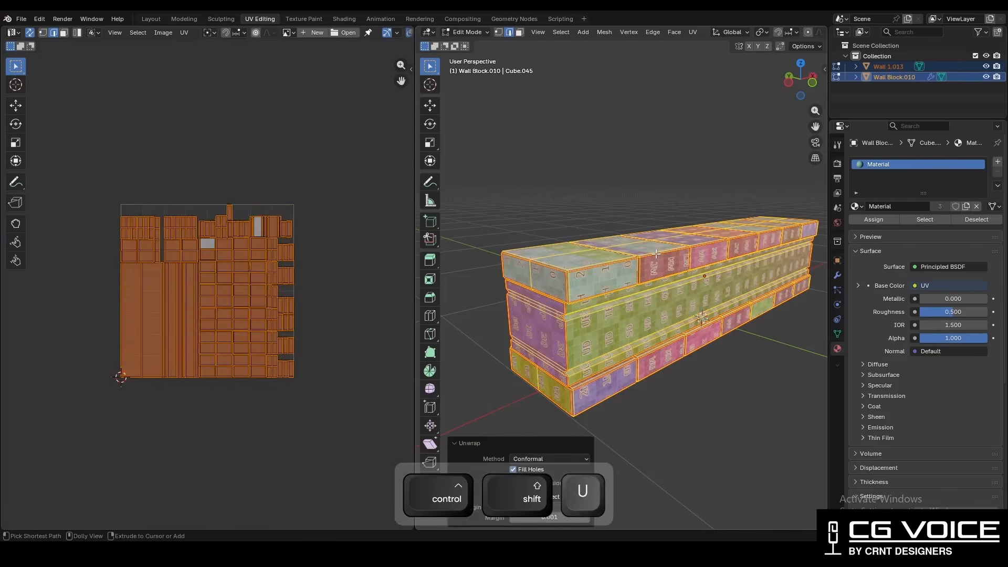
key("Tab")
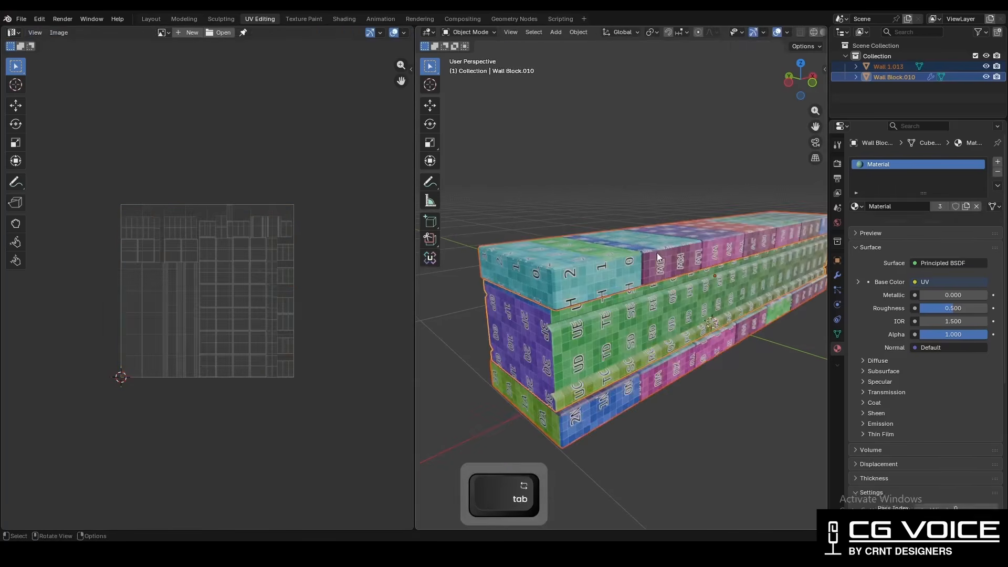
Inspect the grid around the wall, select only the central wall block, and enter Edit Mode with face selection.
middle_click_drag(672, 301, 632, 291)
middle_click_drag(787, 297, 698, 309, "shift")
middle_click_drag(735, 302, 766, 308)
middle_click_drag(614, 307, 688, 313, "shift")
mouse_move(630, 312)
middle_mouse_down("shift")
mouse_move(653, 317)
mouse_move(665, 302)
mouse_move(624, 333)
mouse_move(631, 312)
mouse_move(650, 313)
mouse_move(609, 298)
mouse_move(634, 300)
middle_mouse_up("shift")
middle_click_drag(659, 314, 667, 298, "ctrl")
left_click(668, 295)
key("Tab")
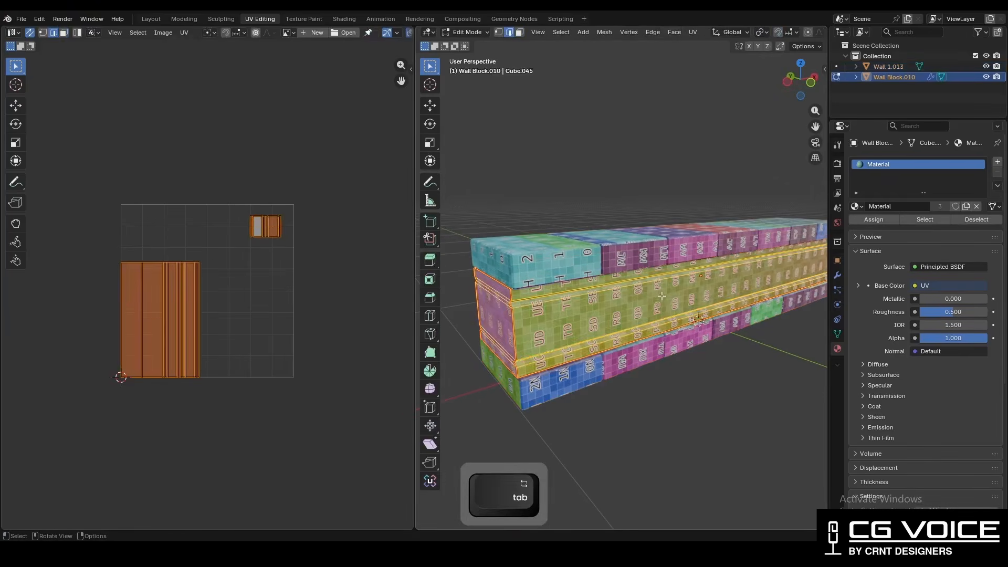
key("3")
Check the wall in front view and rotate all the central block's UVs a quarter turn clockwise.
scroll(779, 279, "down", 4)
key("Tab")
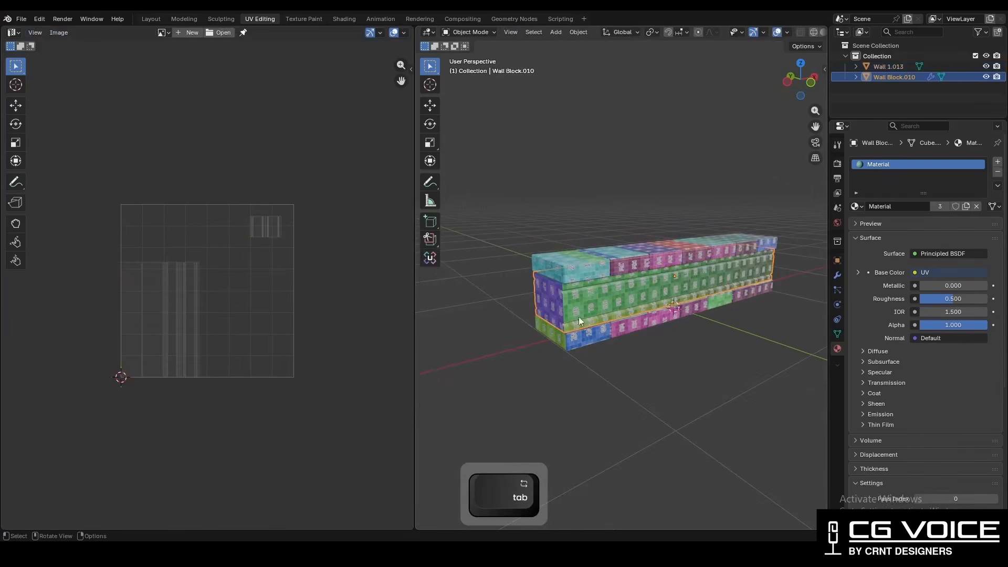
middle_click_drag(738, 270, 685, 241)
left_click(806, 85)
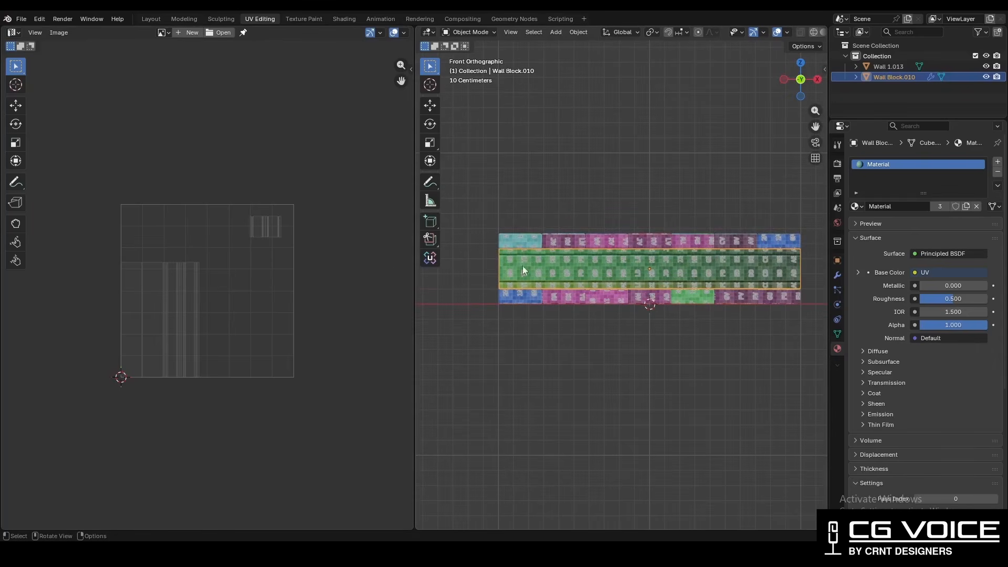
key("Tab")
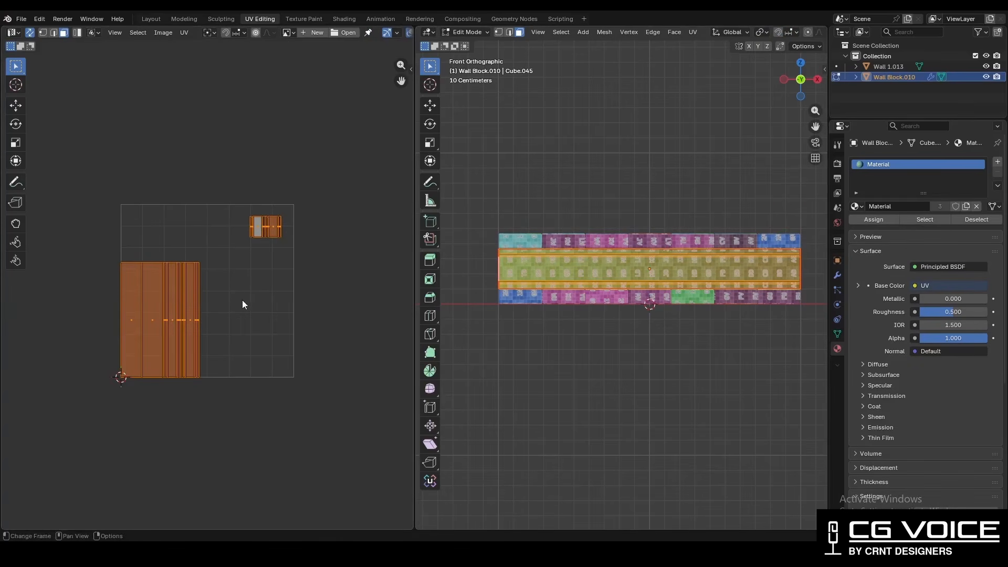
middle_click_drag(196, 333, 274, 292, "ctrl")
key("a")
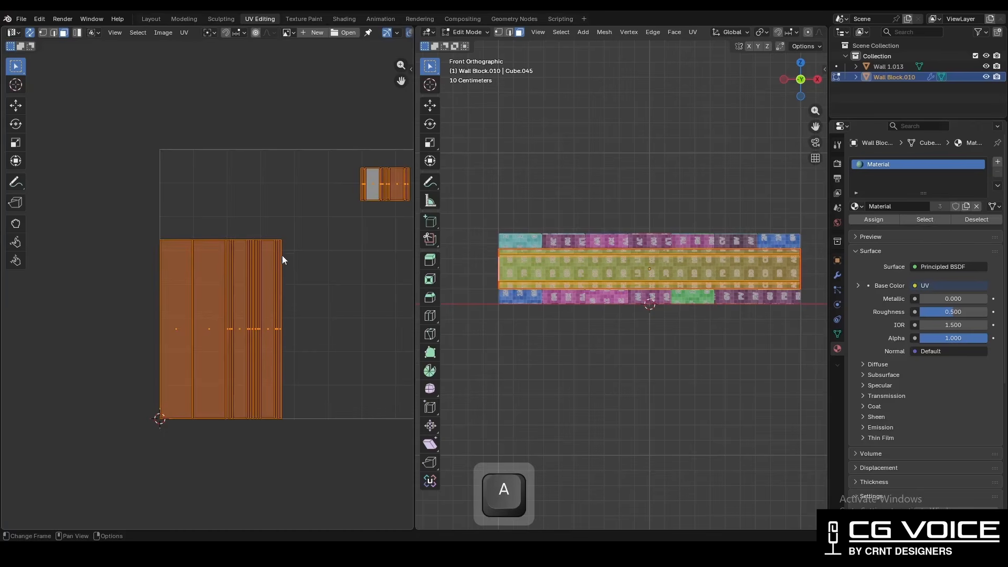
key("r")
middle_click_drag(592, 294, 565, 249, "ctrl")
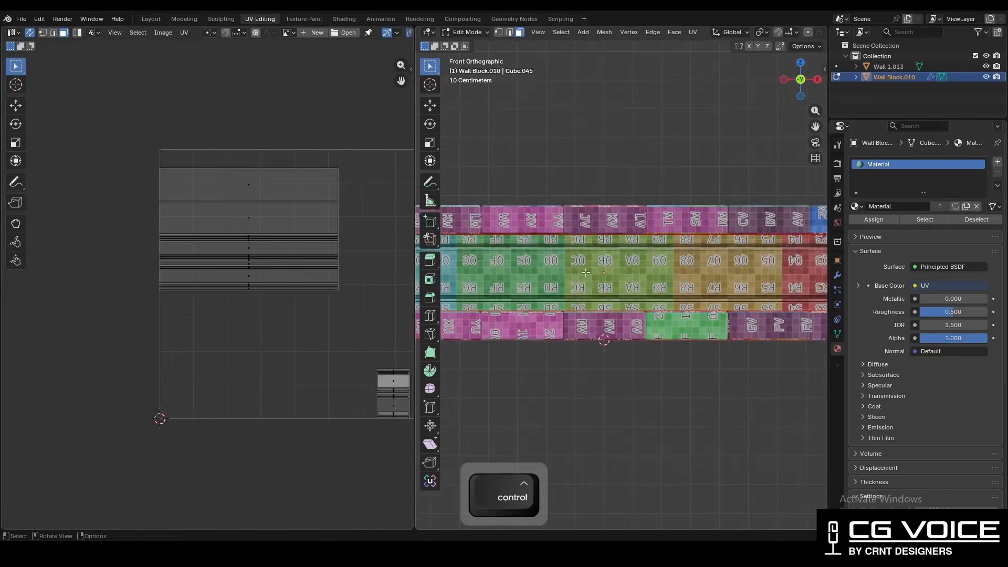
middle_click_drag(496, 280, 646, 297, "shift")
middle_click_drag(580, 307, 651, 378, "ctrl")
middle_click_drag(702, 299, 646, 303, "shift")
Select the block's seam-bounded front side, rotate its UV island 180 degrees, and move it down clear of the other islands.
left_click(666, 290)
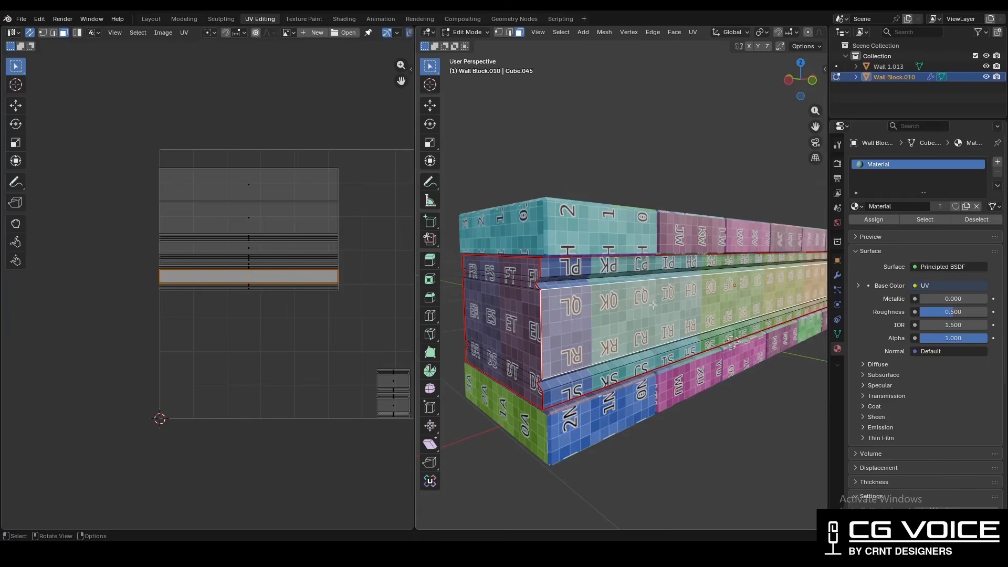
key("l")
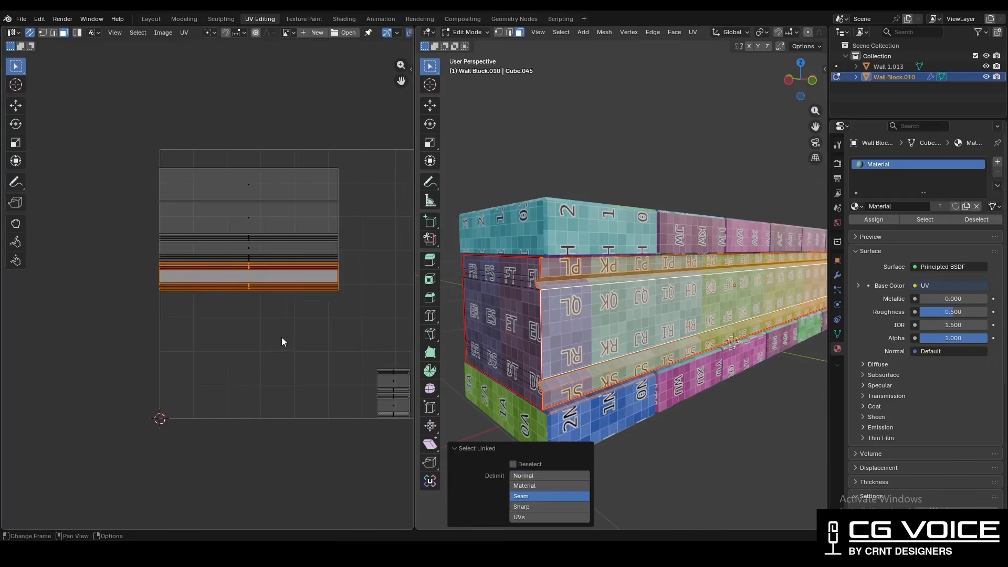
middle_click_drag(282, 337, 345, 261, "ctrl")
middle_click_drag(333, 299, 289, 363, "shift")
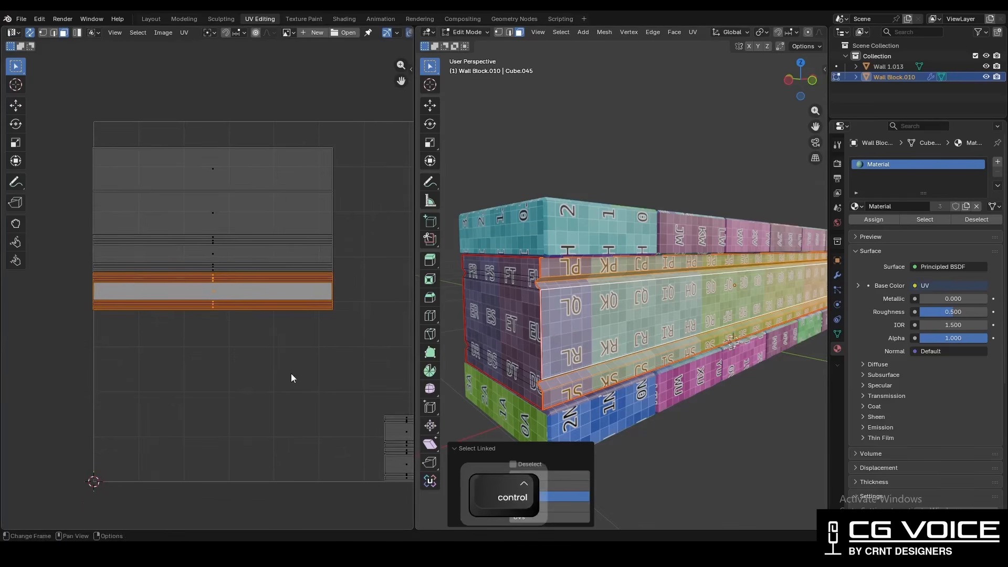
key("r")
left_click(151, 230)
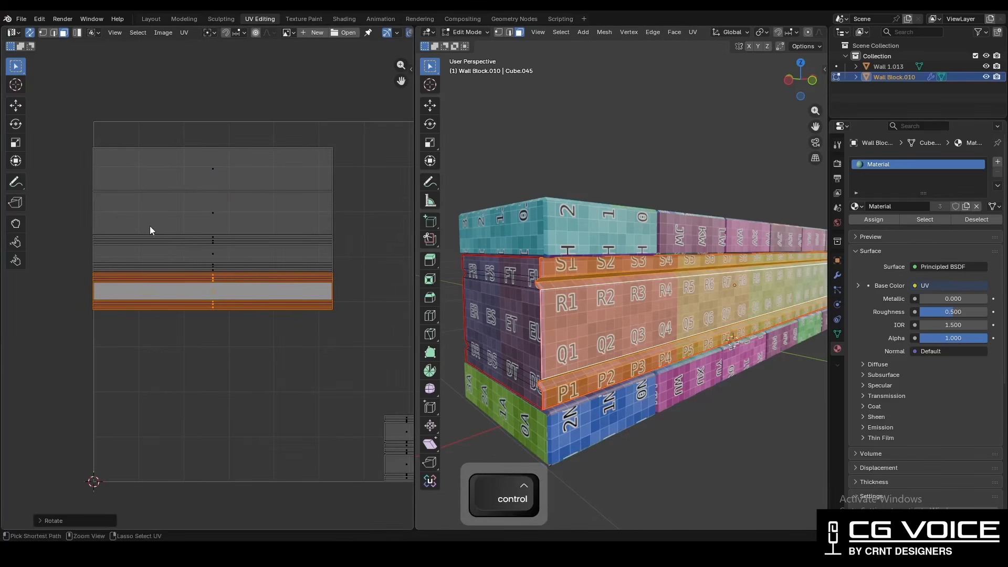
left_click(15, 105)
left_click_drag(212, 254, 213, 270)
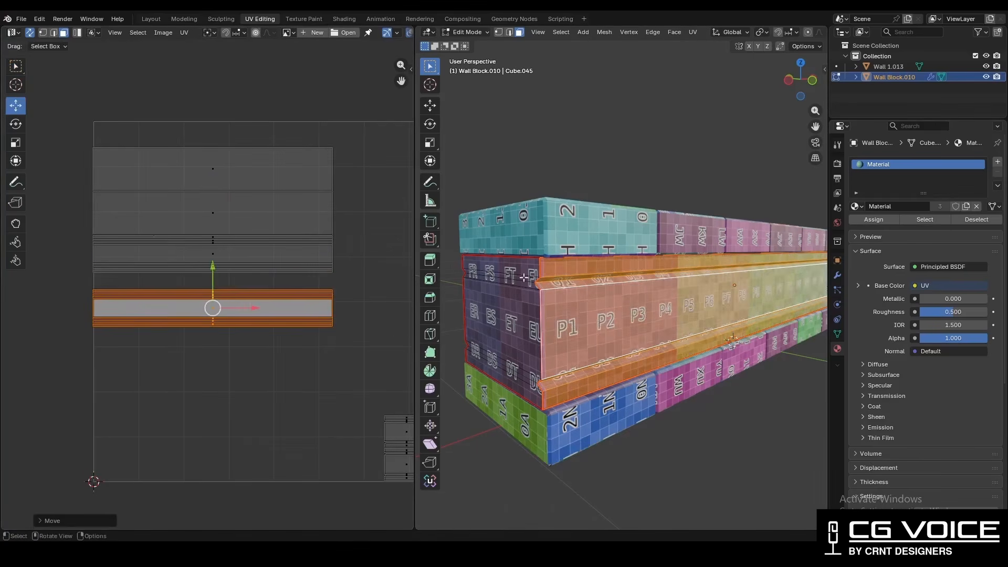
middle_click_drag(725, 294, 456, 292)
key("r")
key("Escape")
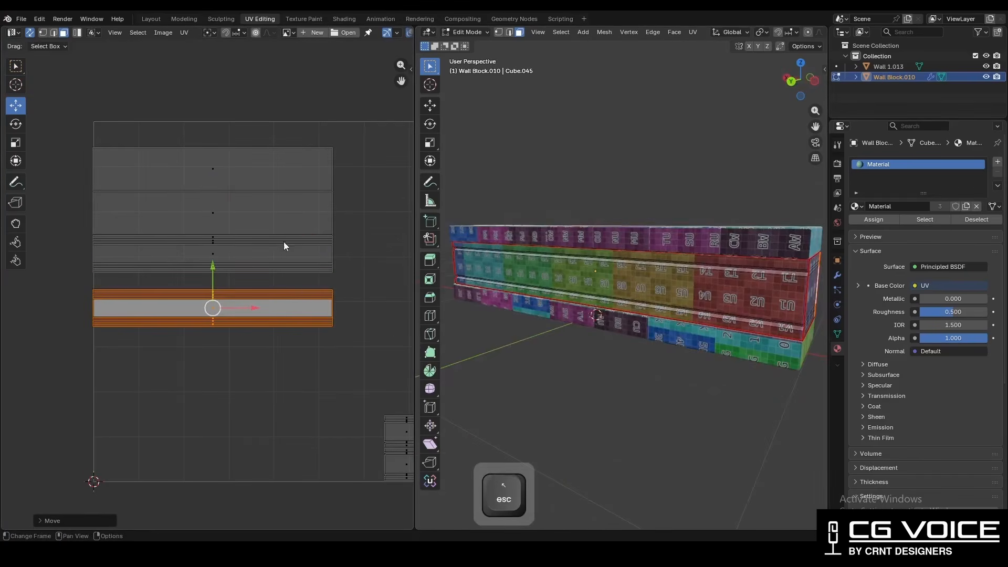
key("r")
key("Escape")
key("g")
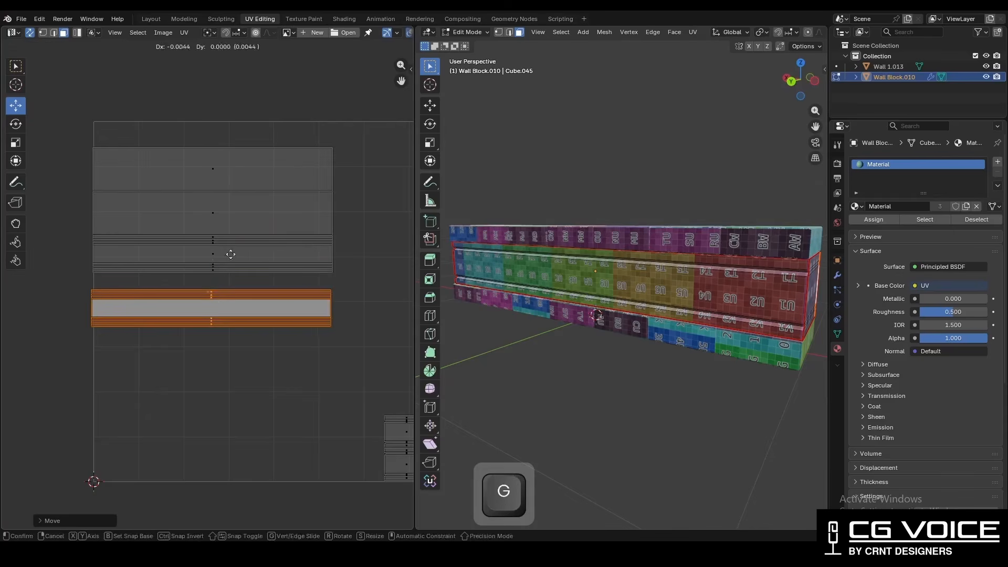
key("Escape")
Select the block's seam-bounded back side, rotate its UV island 180 degrees, and move it slightly down.
middle_click_drag(677, 279, 579, 287)
middle_click_drag(580, 286, 678, 299, "shift")
left_click(675, 298)
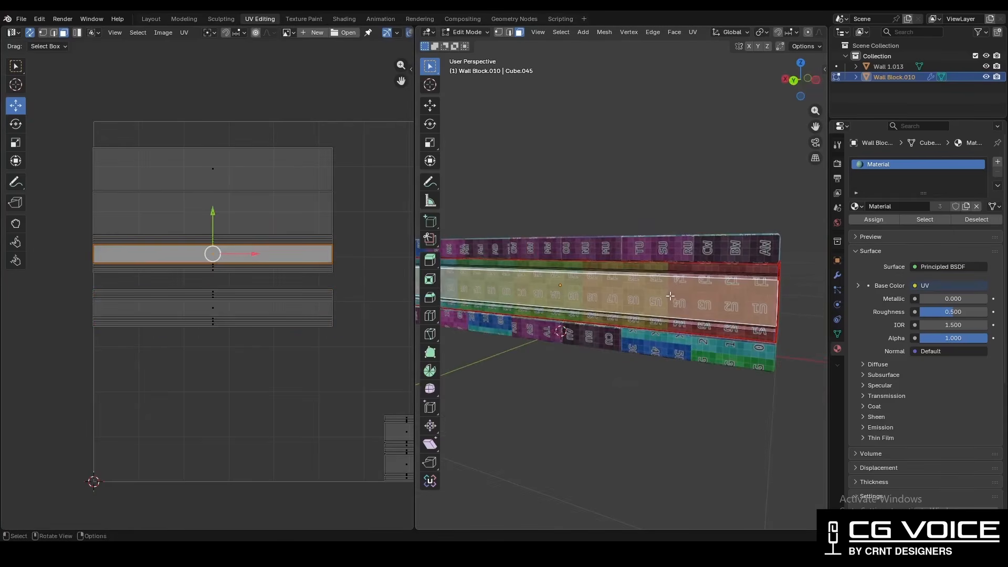
key("l")
key("r")
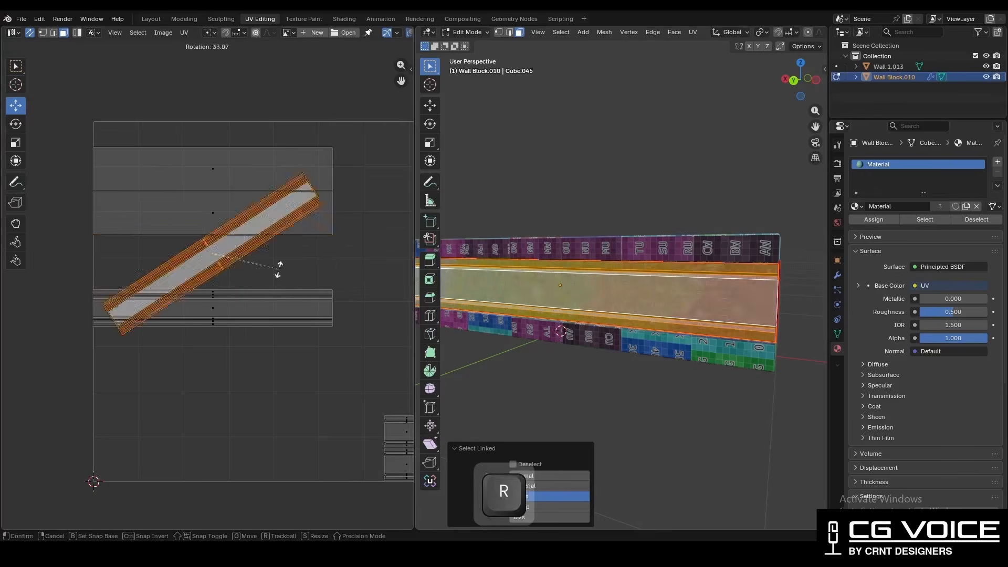
left_click(156, 195, "ctrl")
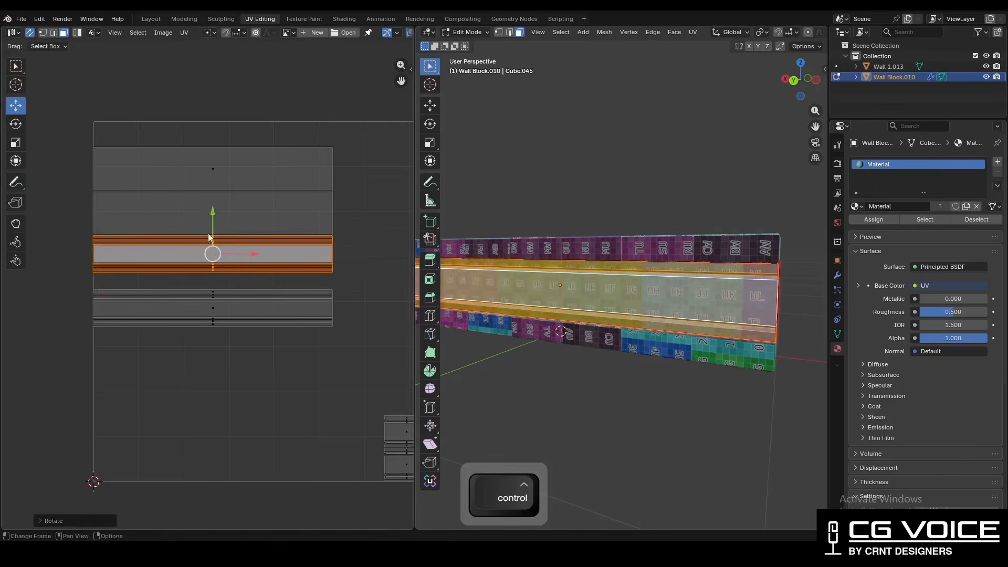
left_click_drag(211, 236, 212, 248, "shift")
Isolate the central block in local view and check which UV islands its front and top faces belong to.
middle_click_drag(672, 266, 551, 276)
left_click(604, 278)
left_click(602, 303)
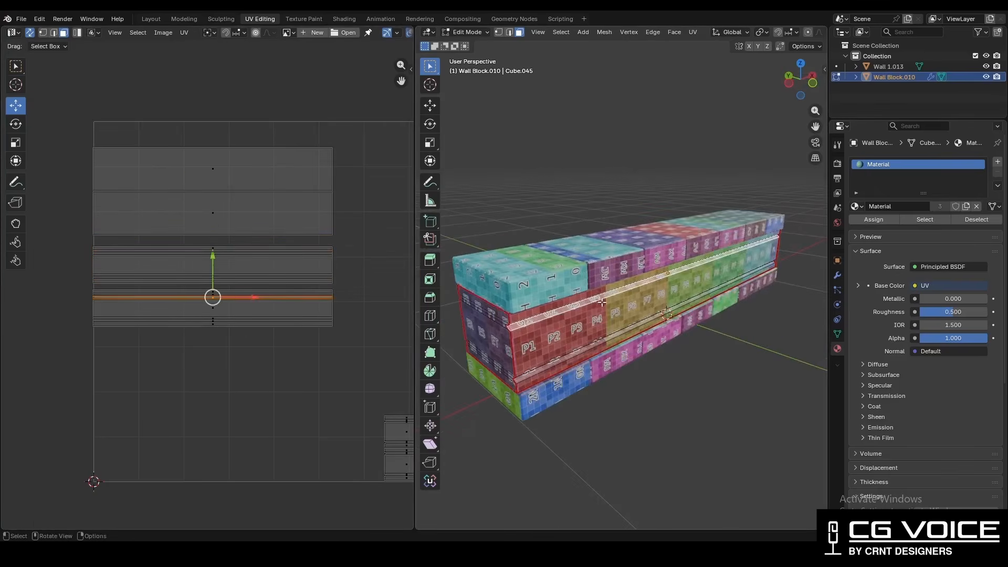
key("slash")
middle_click_drag(600, 236, 609, 305)
middle_click_drag(609, 305, 490, 298, "ctrl")
left_click(610, 254)
left_click(609, 234)
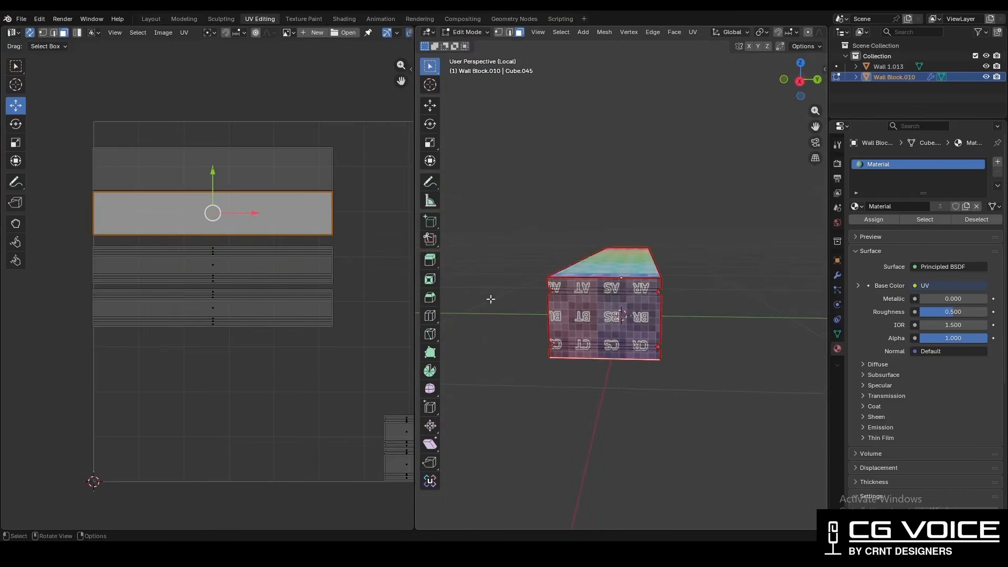
Select the central block's seam-bounded end side and rotate its UV island 180 degrees.
left_click(626, 318)
key("l")
middle_click_drag(409, 439, 257, 402)
key("r")
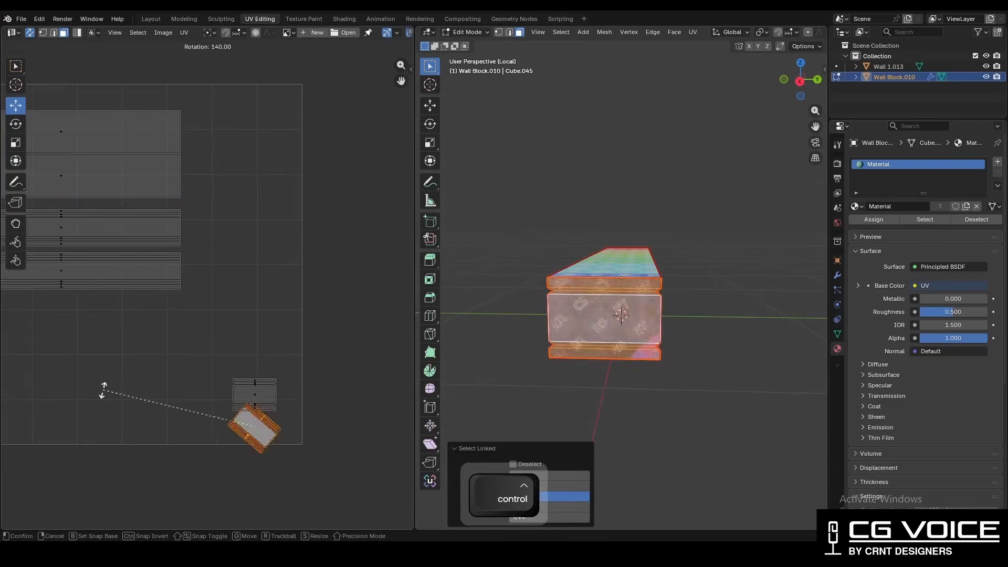
left_click(173, 464, "ctrl")
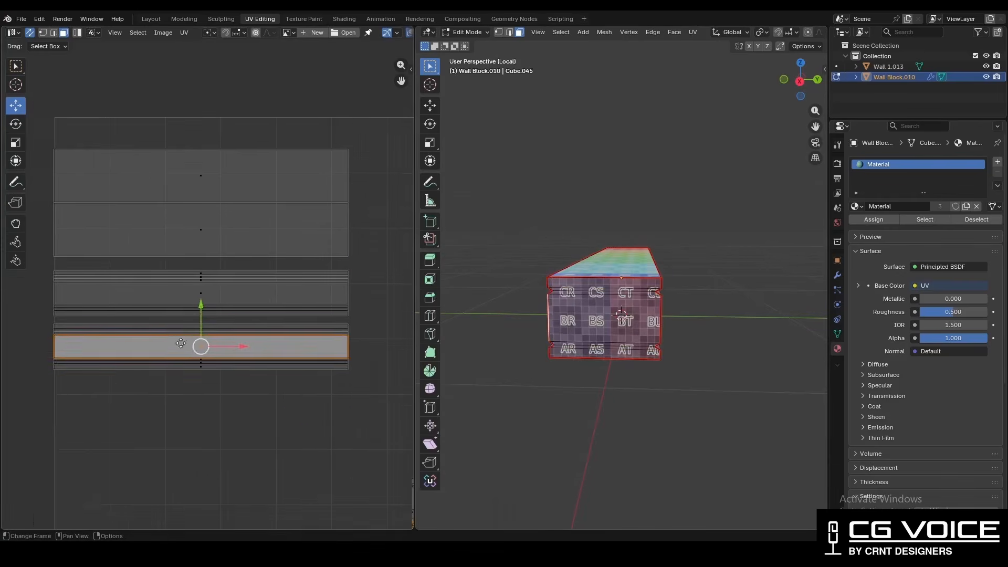
Select all four long UV islands of the central block and show the UniV add-on's tools in the UV editor.
middle_click_drag(181, 343, 201, 354)
key("l")
key("l")
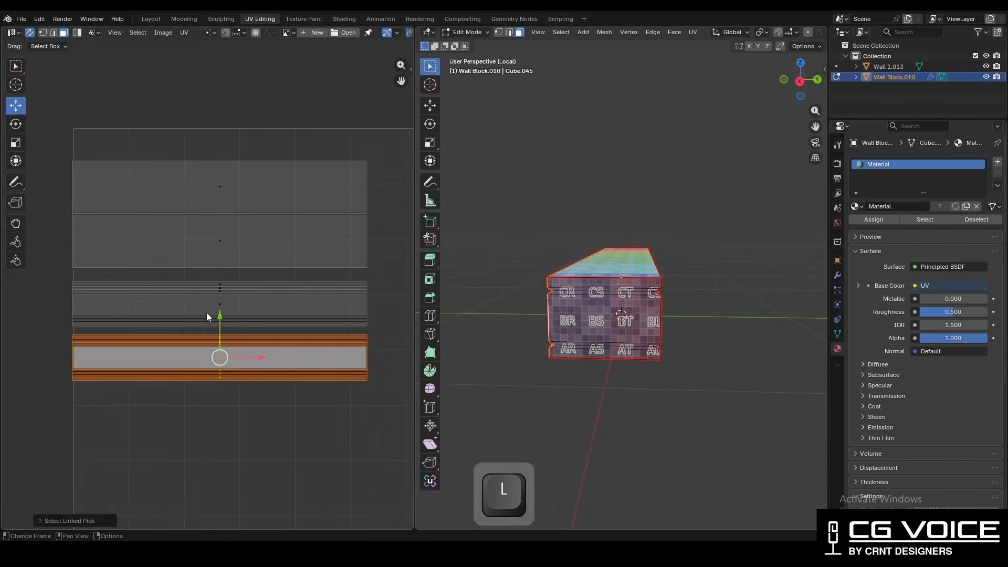
key("l")
key("l")
middle_click_drag(302, 282, 311, 374, "ctrl")
key("n")
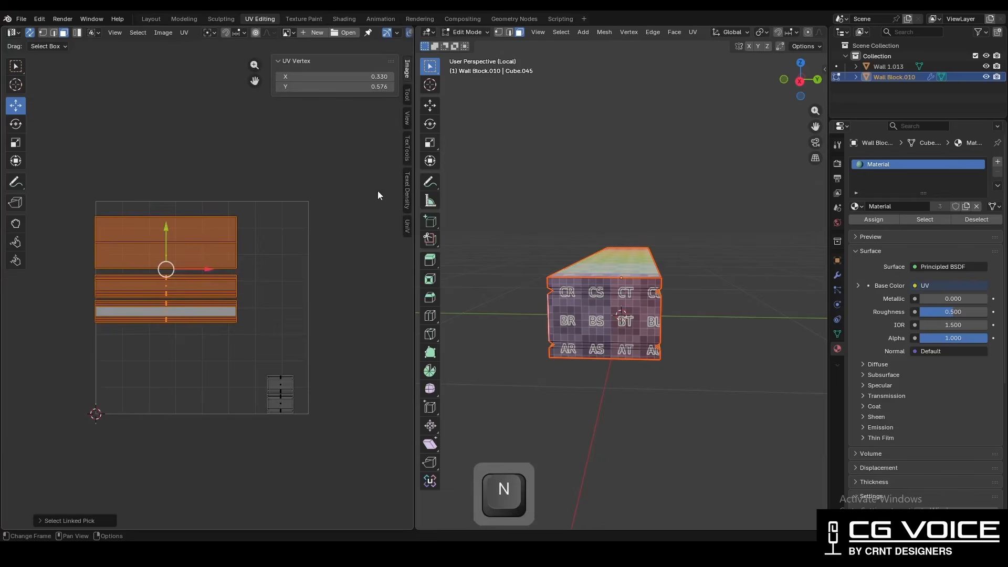
left_click(408, 228)
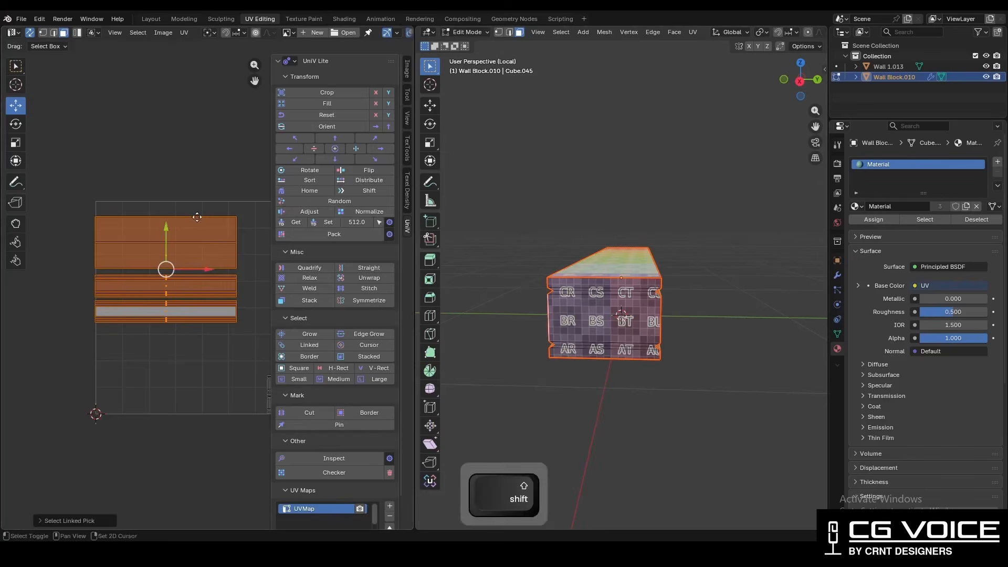
Search the extensions in the Preferences for "un" to look up the UniV add-on, and close the window.
middle_click_drag(181, 213, 161, 216)
left_click(39, 19)
left_click(53, 154)
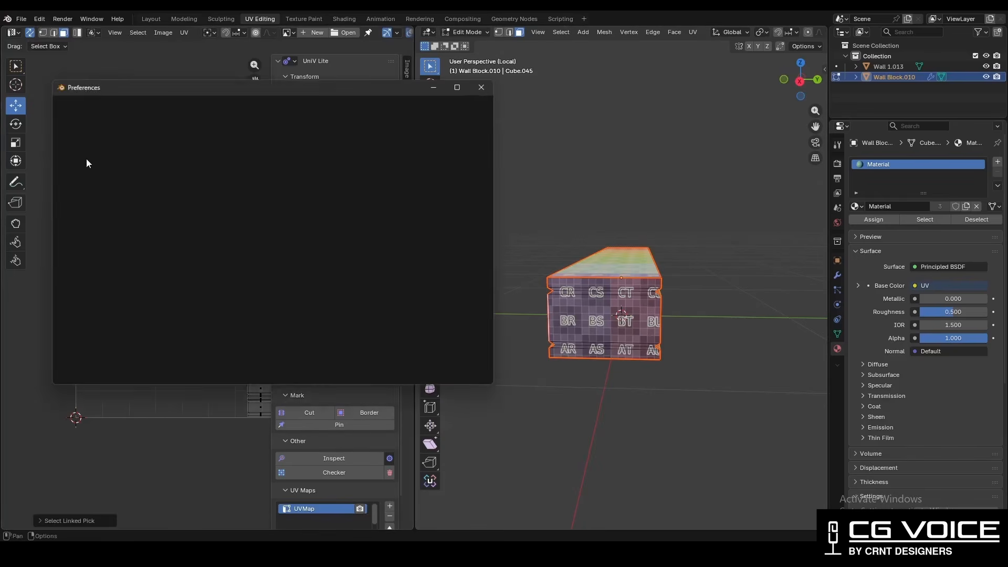
left_click(93, 194)
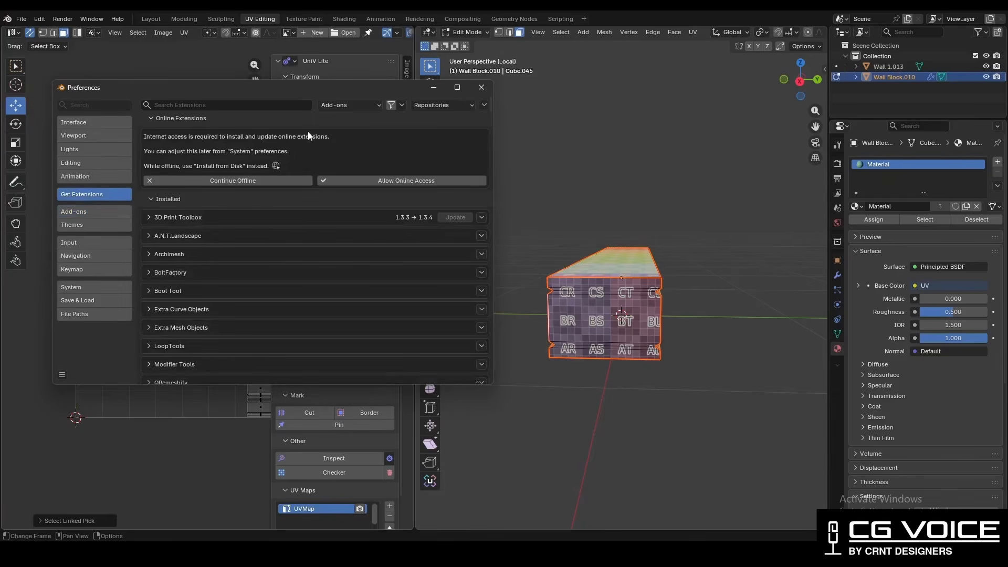
left_click(255, 105)
type("un")
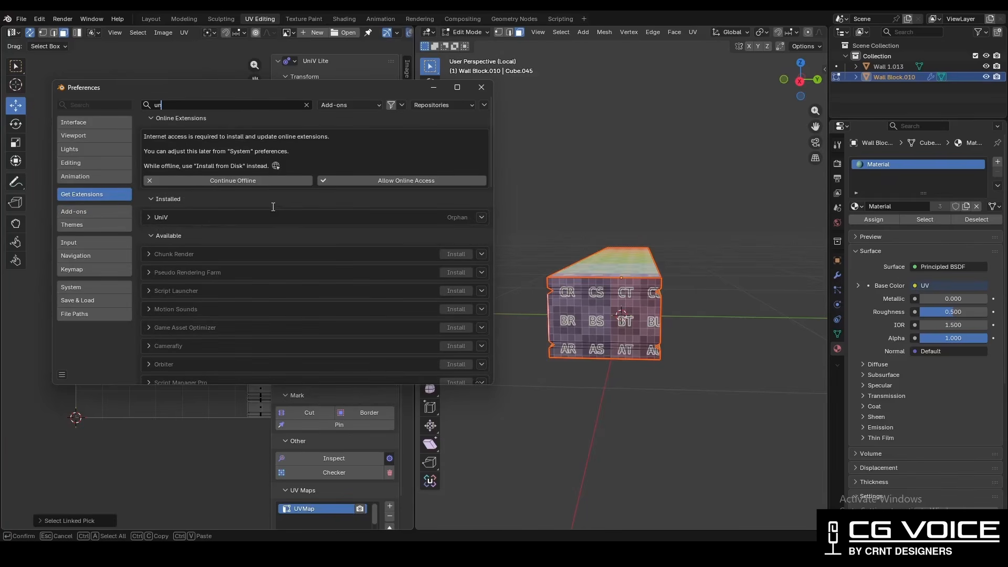
key("Escape")
left_click(481, 87)
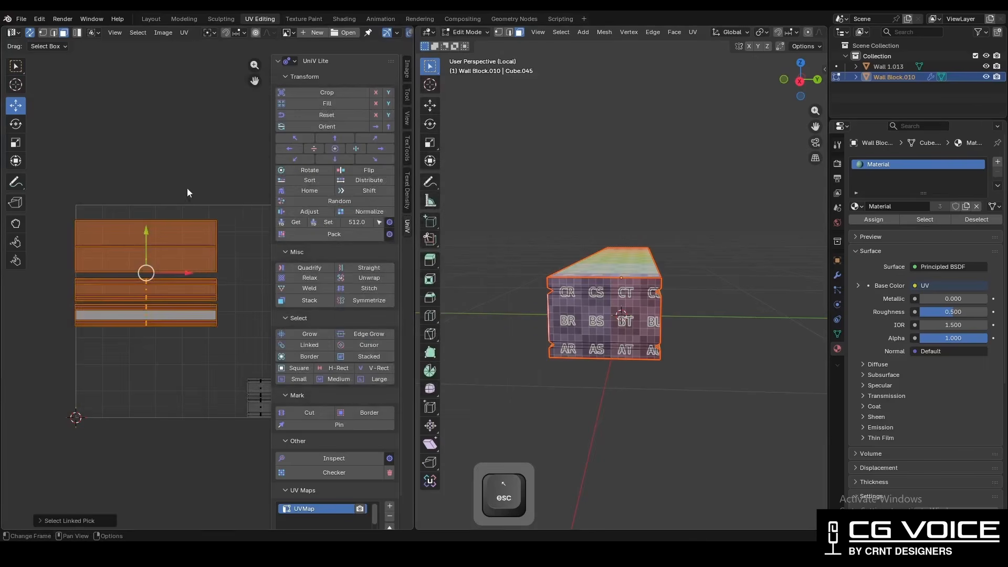
Return to Object Mode, leave local view, and select the wall's block rows.
middle_click_drag(214, 273, 194, 241, "ctrl")
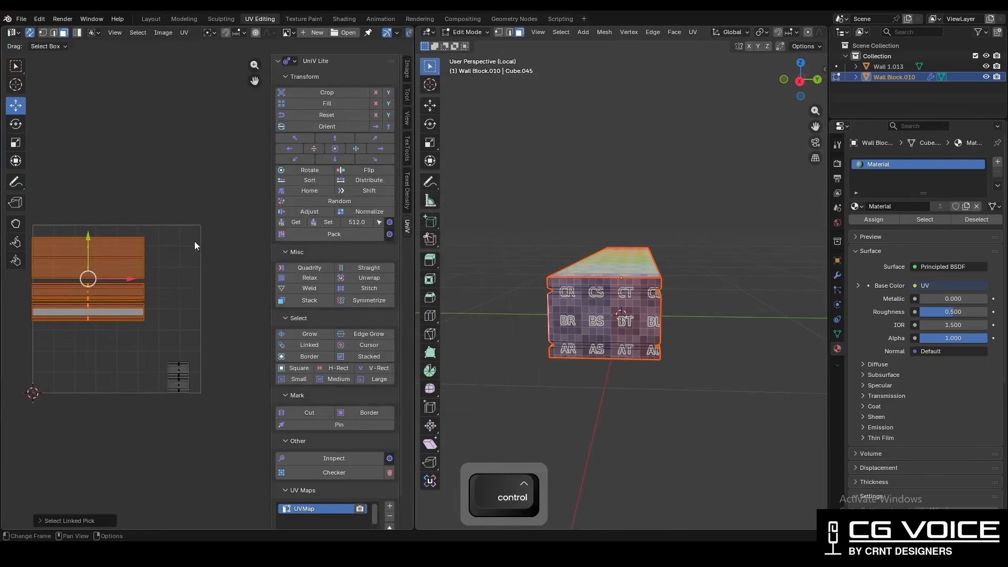
key("Tab")
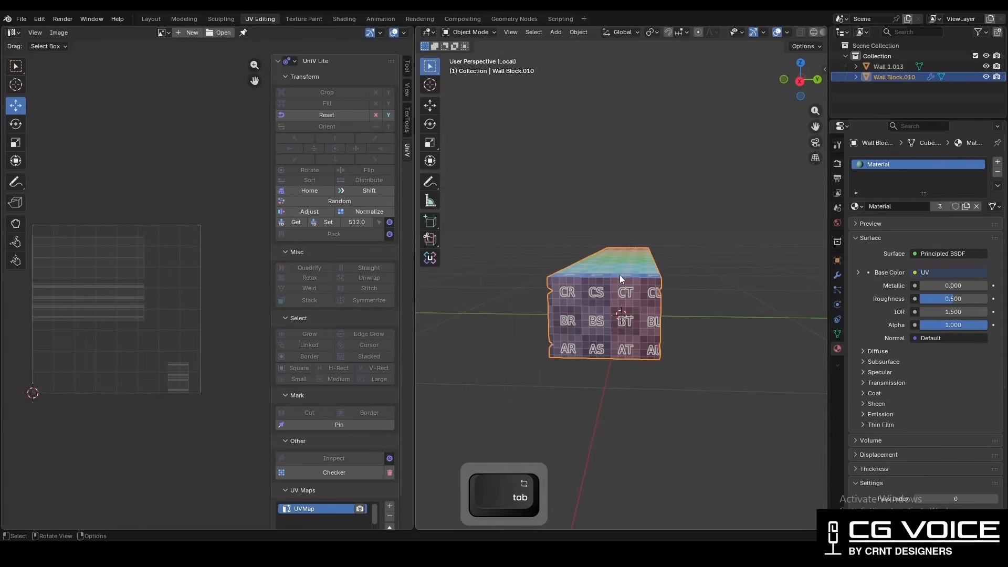
key("slash")
left_click(622, 264, "ctrl")
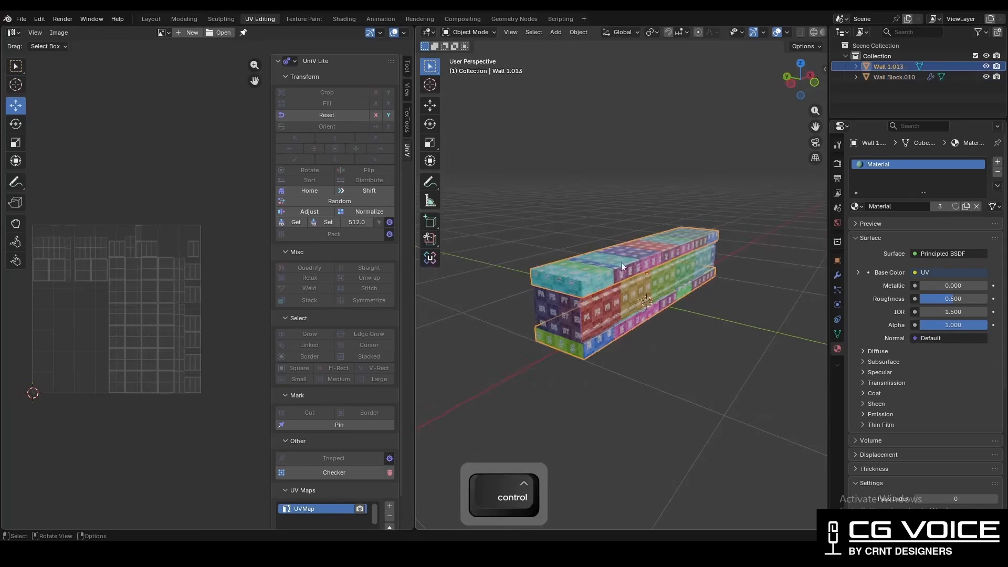
Select the block rows and the central block together and check their combined UVs in Edit Mode.
left_click(663, 240, "shift")
middle_click_drag(663, 240, 617, 278)
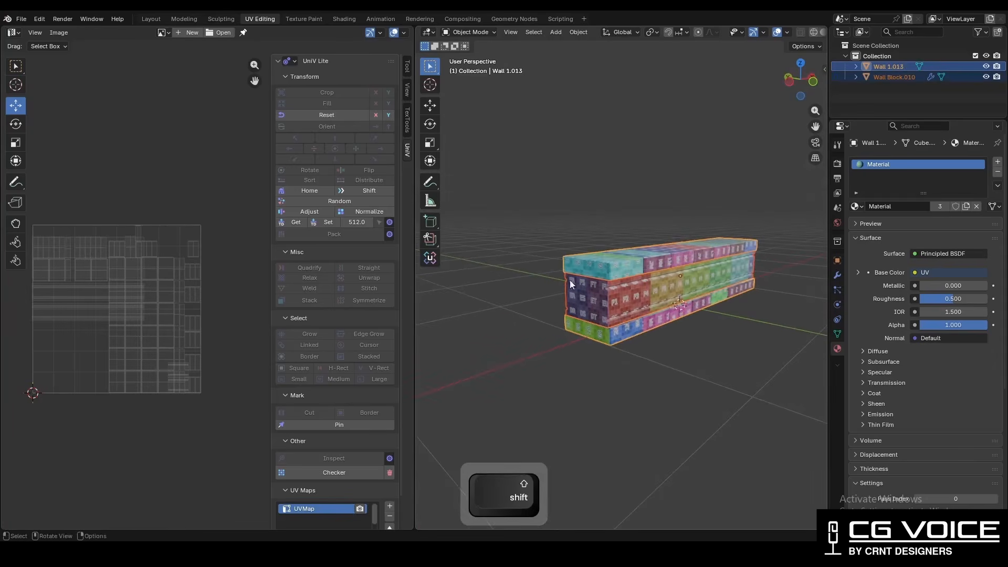
key("Tab")
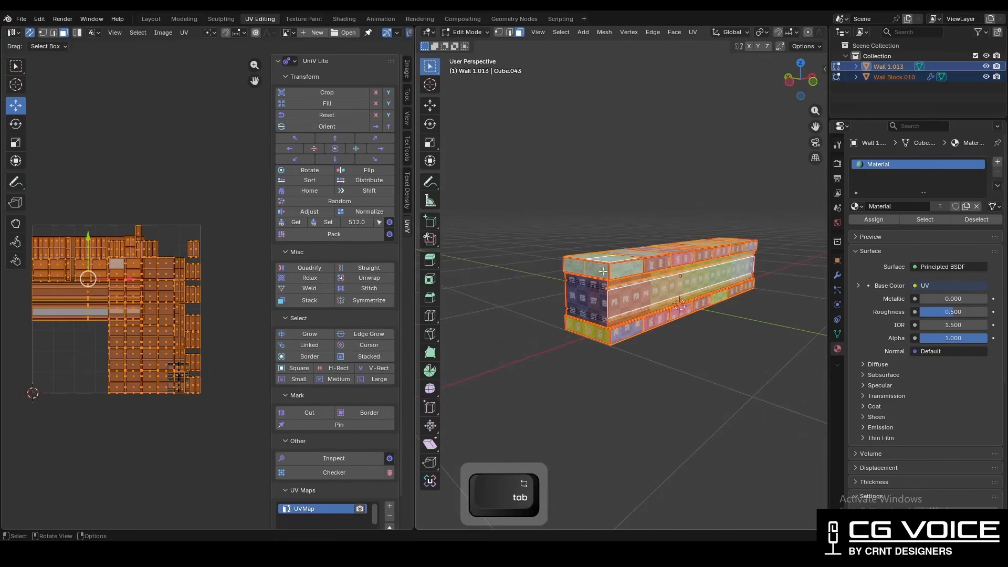
key("Tab")
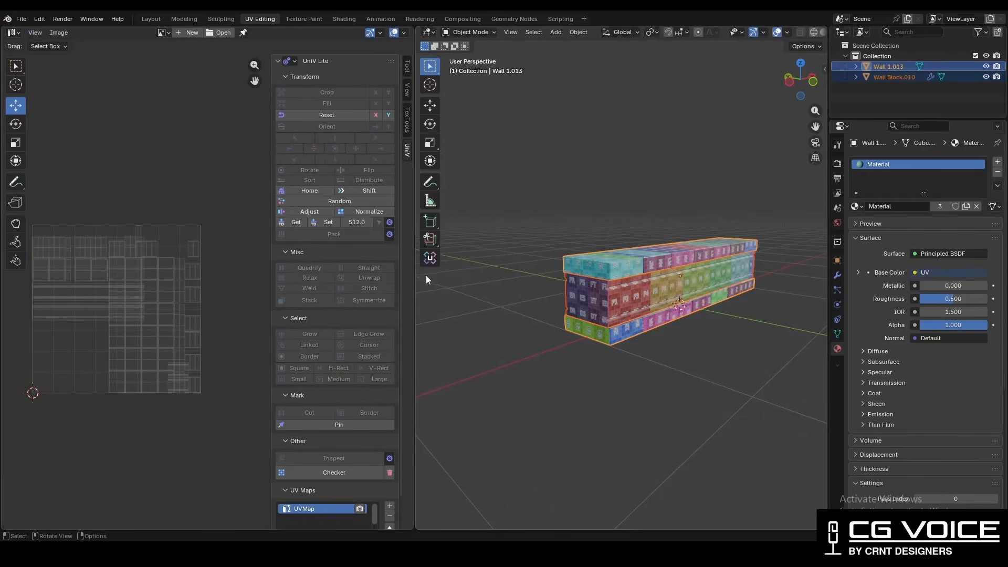
Widen the UV editor, select only the block rows, and scale all their UVs up by about 1.89.
left_click_drag(415, 276, 471, 275)
left_click(642, 277)
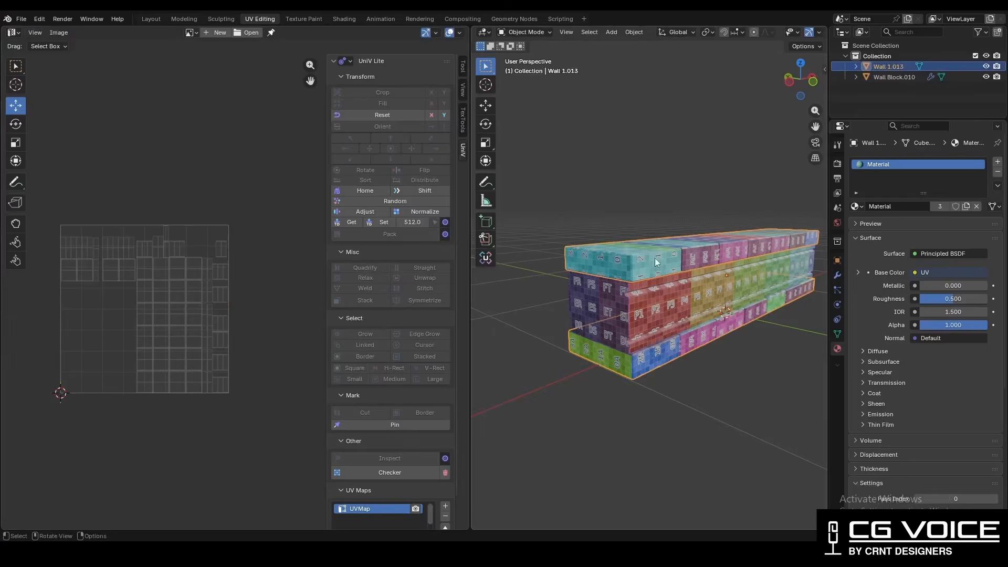
key("Tab")
middle_click_drag(198, 308, 223, 305)
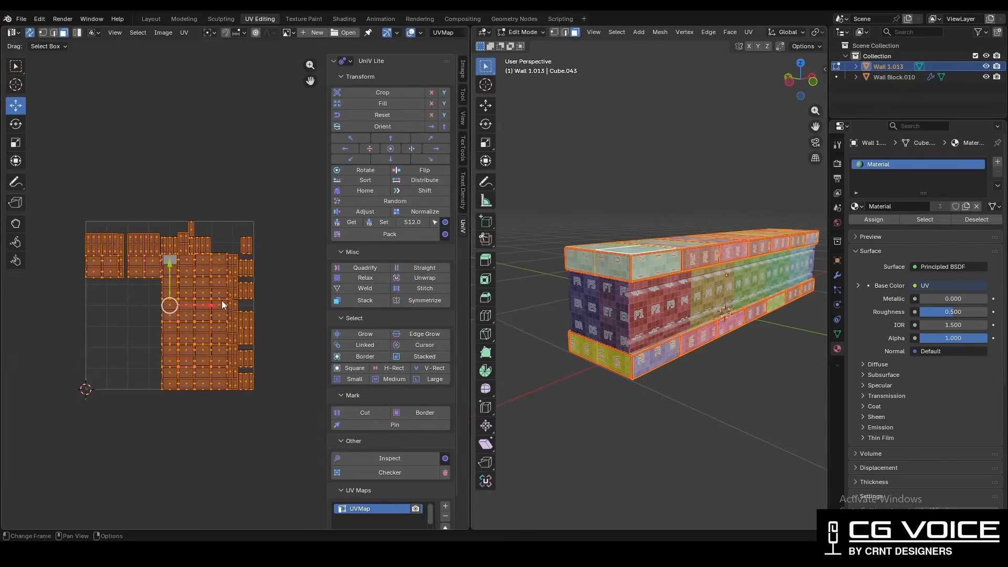
key("s")
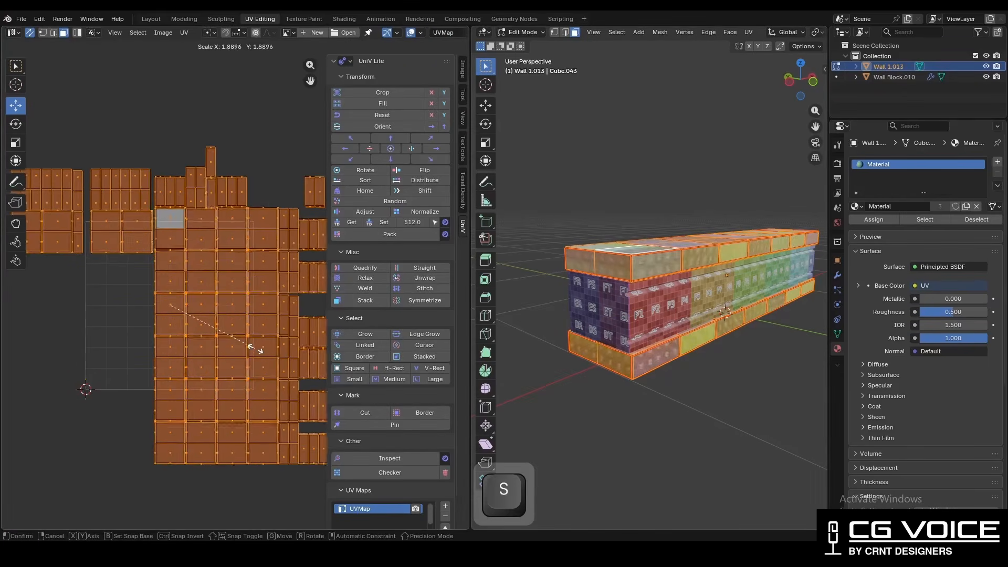
key("Return")
key("Tab")
scroll(689, 307, "up", 5)
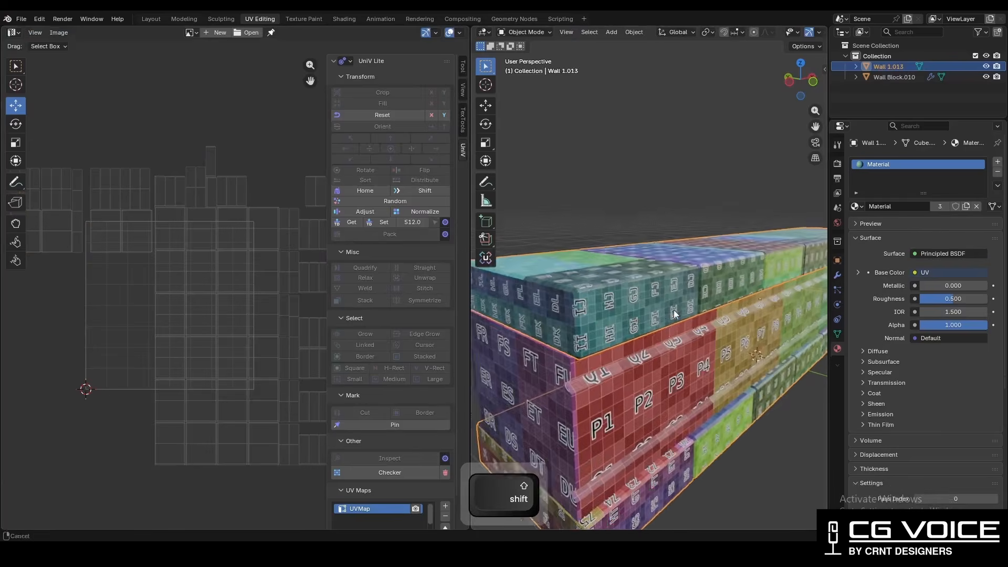
Select the central block, enter Edit Mode, and select its uppermost long UV island.
left_click(619, 222)
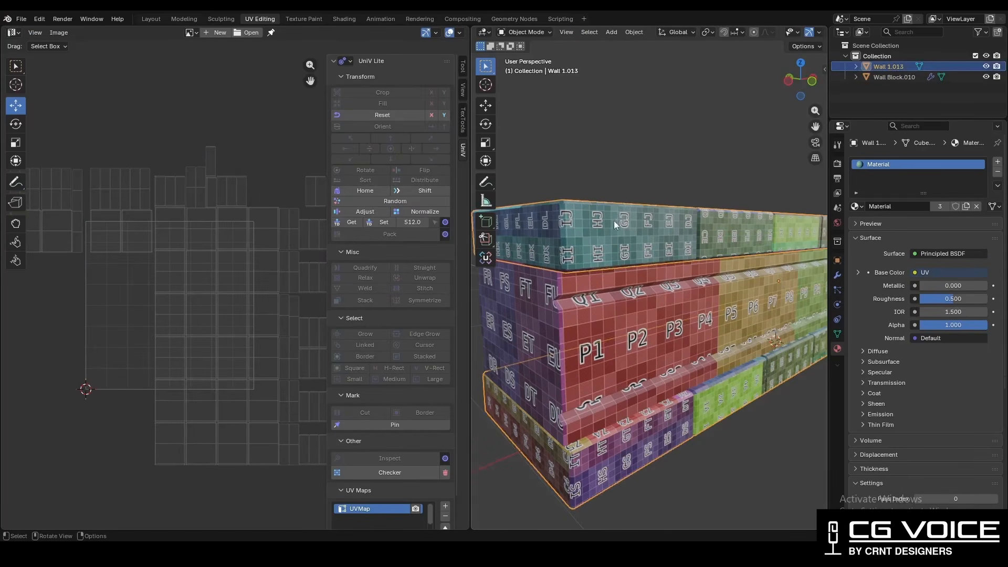
left_click(654, 326)
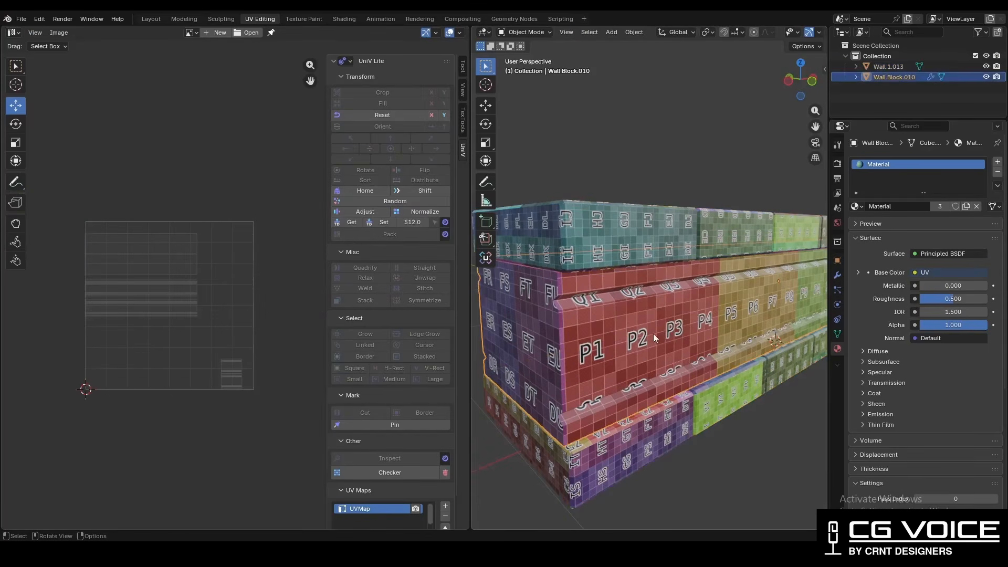
middle_click_drag(191, 290, 170, 292, "shift")
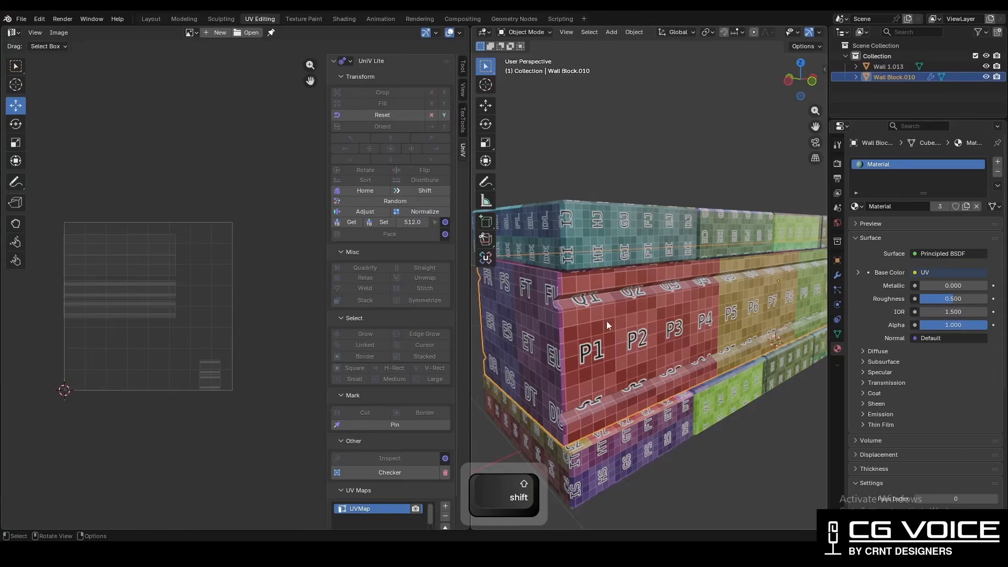
key("Tab")
left_click(127, 241)
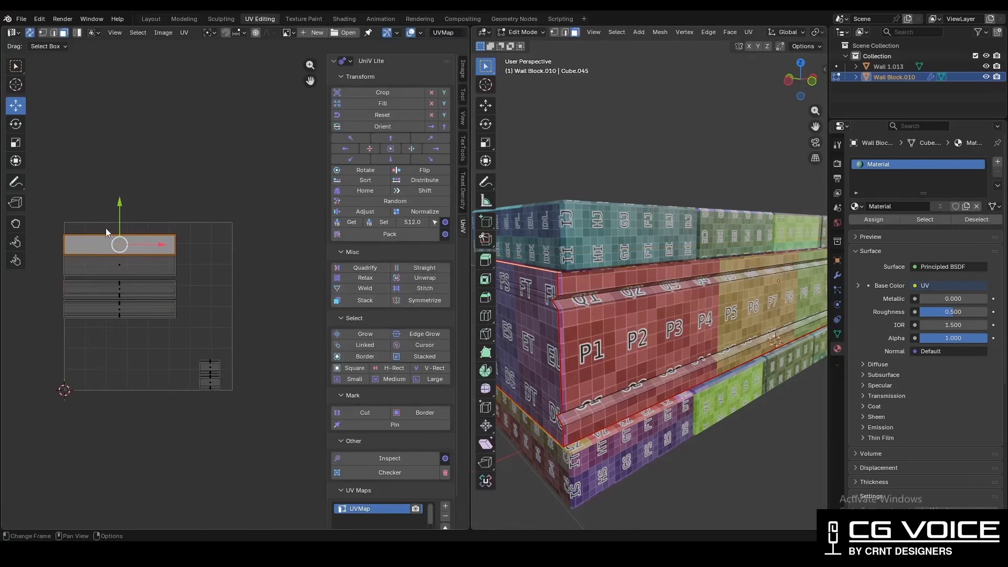
key("l")
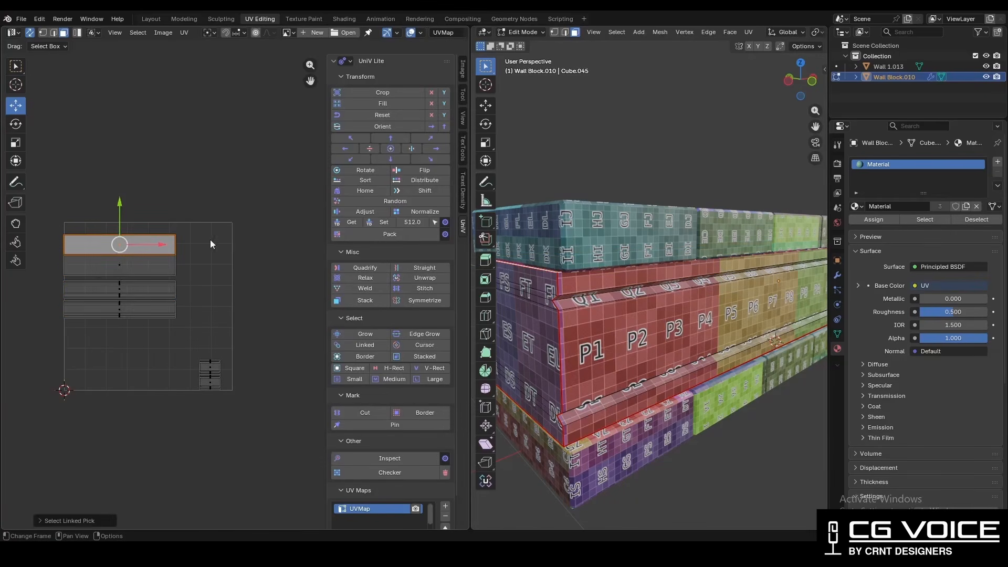
Calculate the selected island's texel density with Texel Density Checker and copy the result to the Set TD value.
left_click(463, 192)
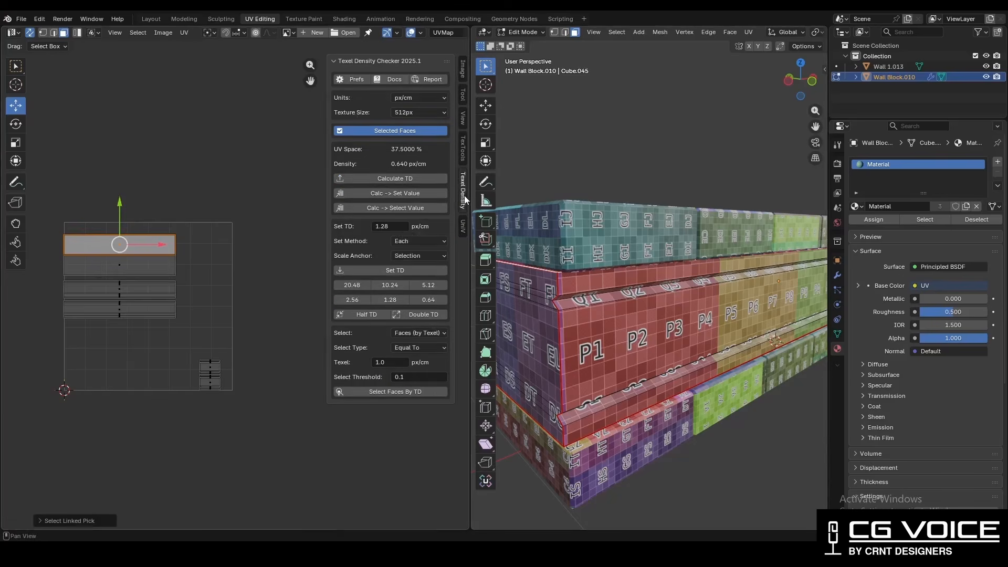
left_click(404, 179)
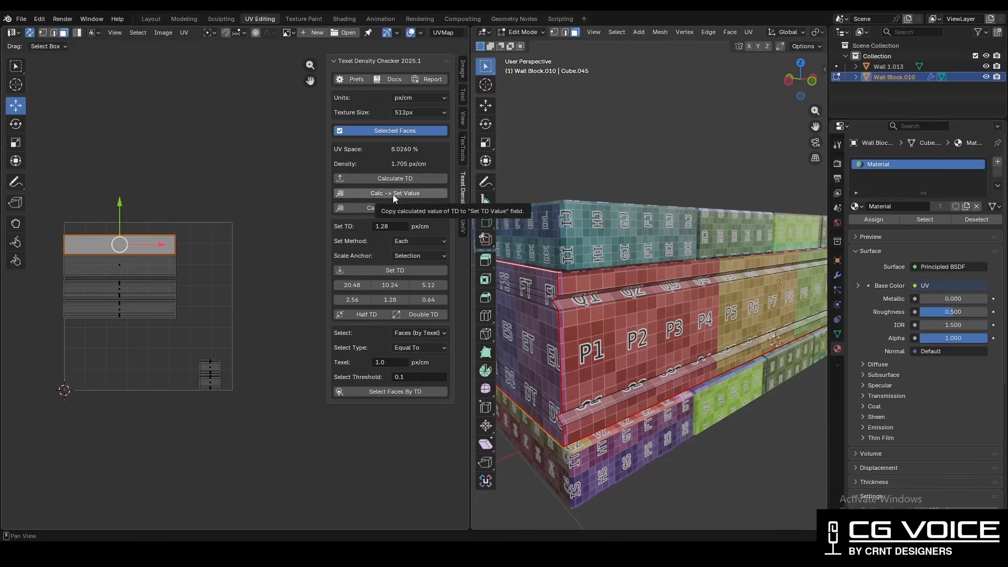
left_click(396, 195)
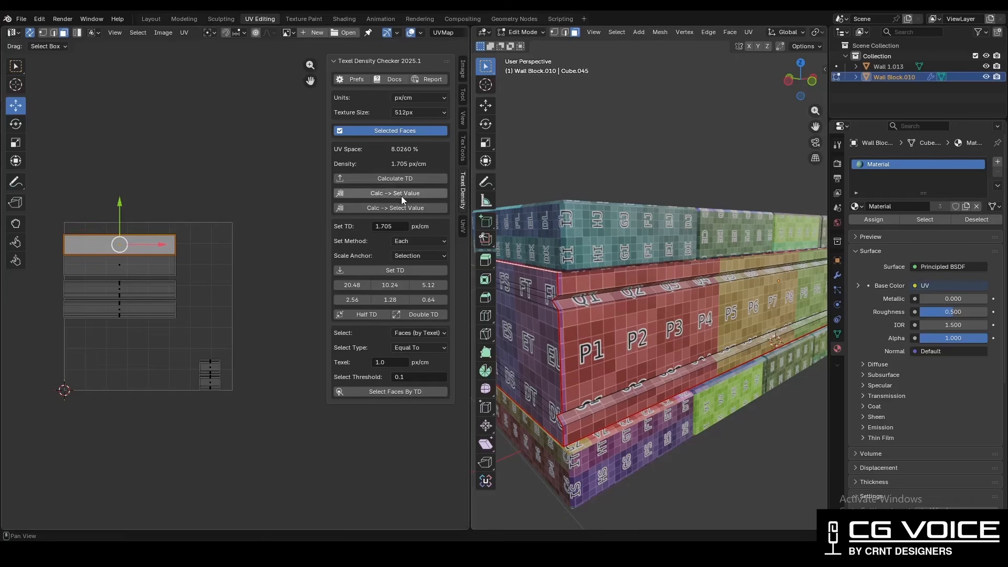
Leave the central block's Edit Mode, select the block rows, and enter Edit Mode on them.
key("Tab")
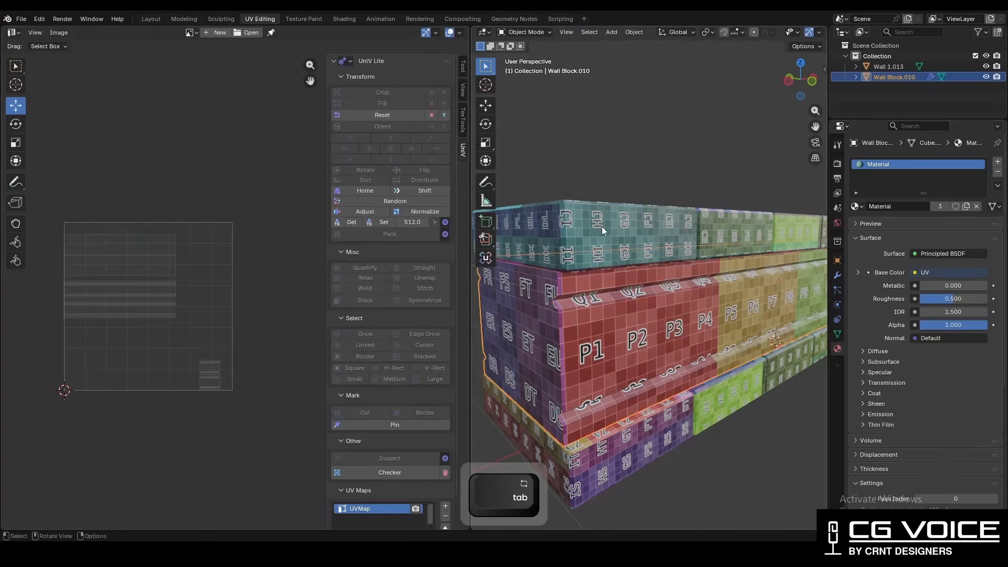
left_click(618, 221)
middle_click_drag(630, 214, 583, 245, "ctrl")
key("Tab")
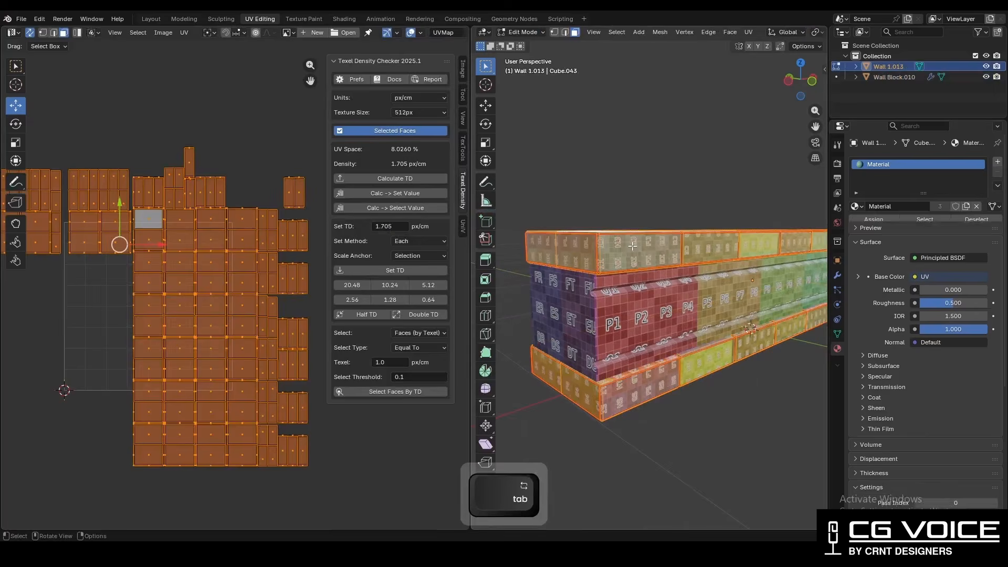
Select a single UV island in the block rows' leftmost island group and calculate its texel density.
middle_click_drag(38, 226, 126, 253)
key("3")
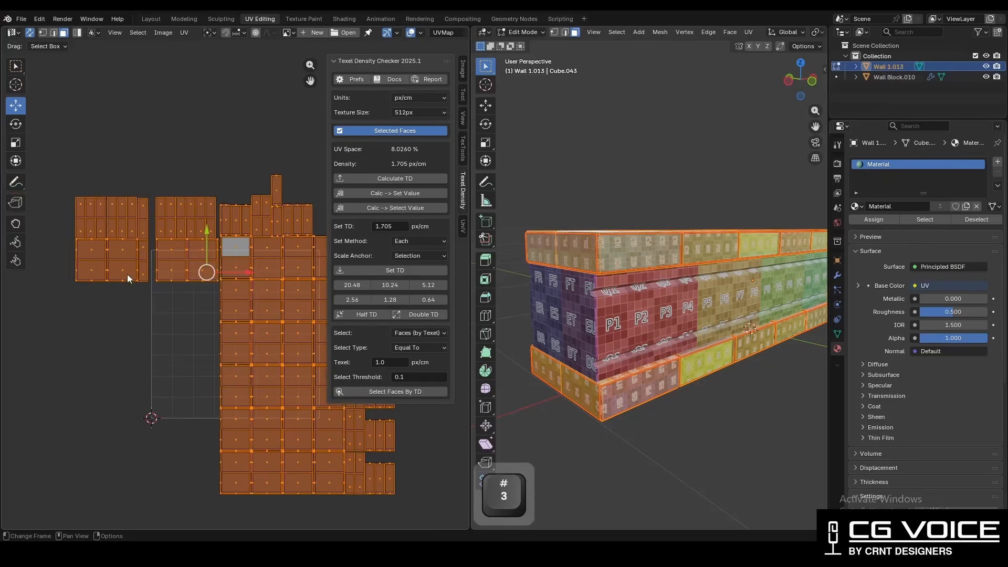
left_click(124, 276)
key("l")
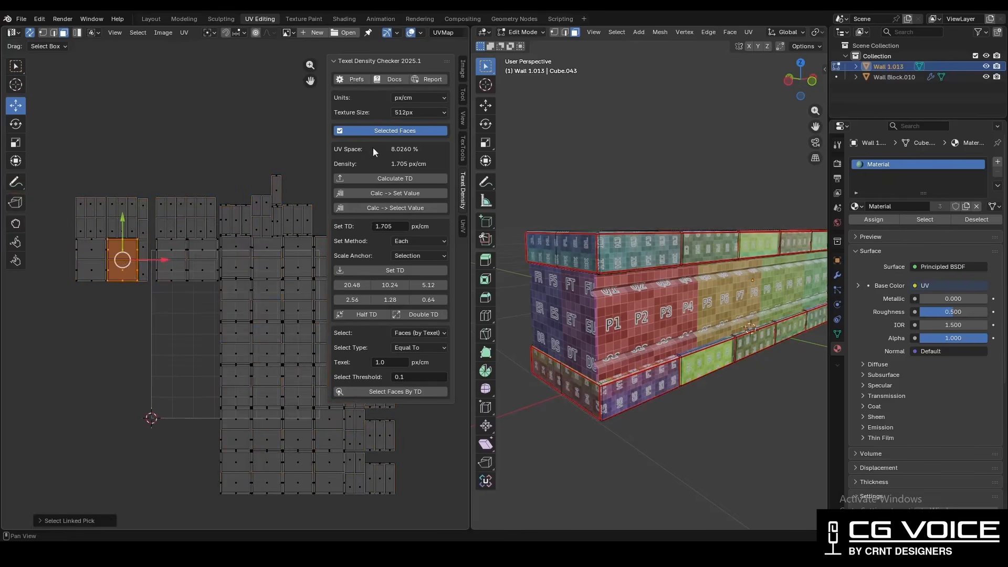
left_click(390, 178)
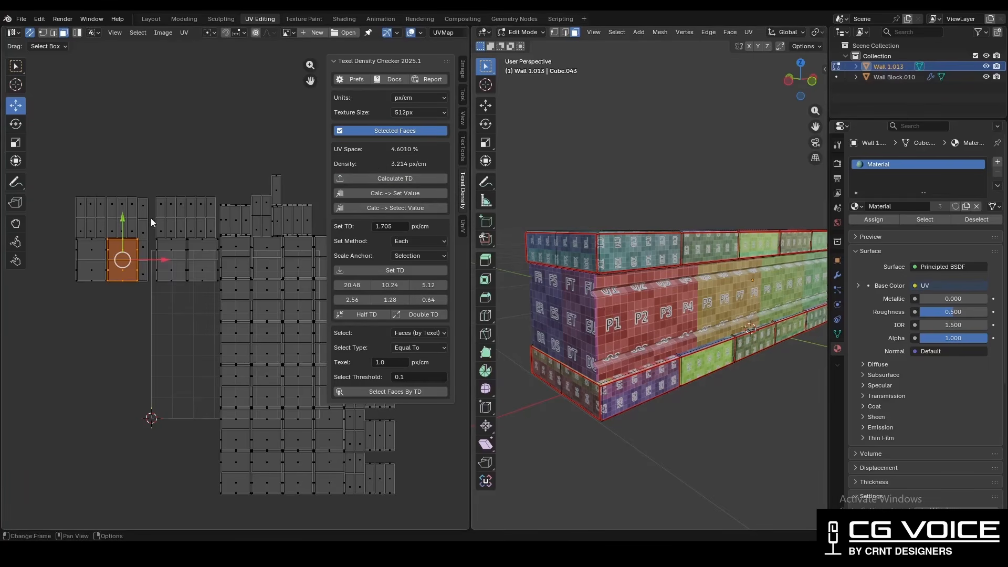
middle_click_drag(209, 201, 168, 212, "ctrl")
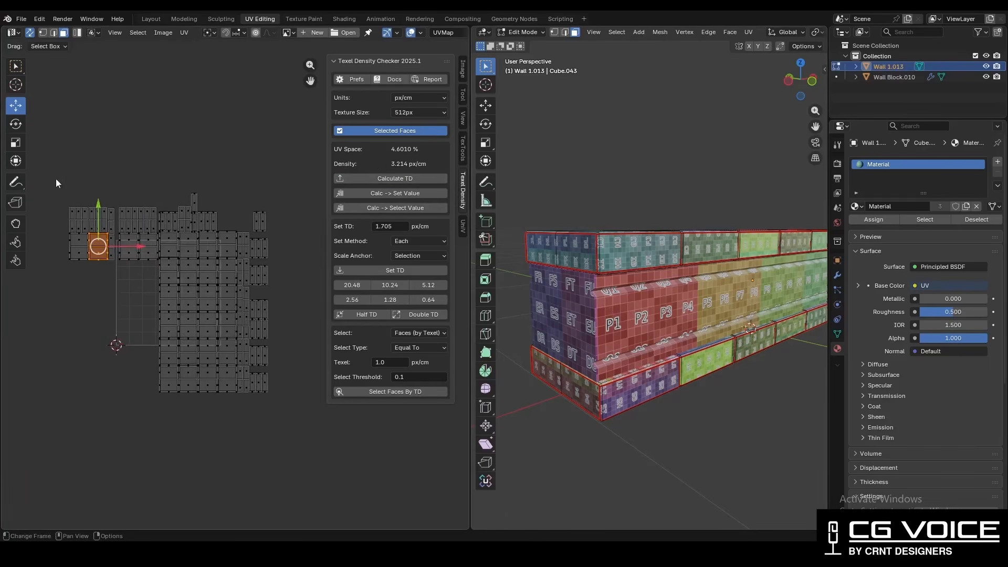
Select all of the block rows' UV islands and set their texel density to 1.705 px/cm.
left_click_drag(52, 174, 299, 422)
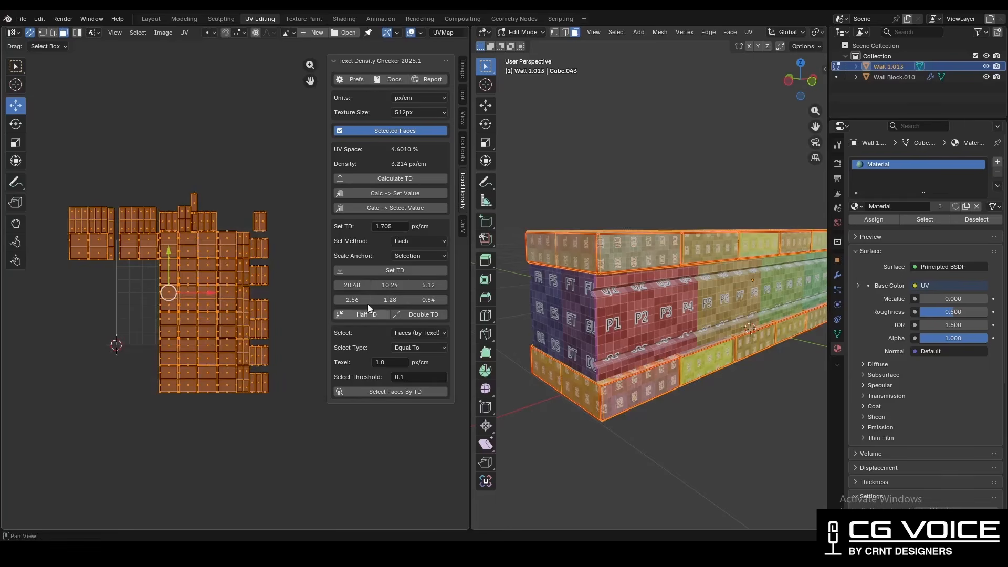
left_click(396, 271)
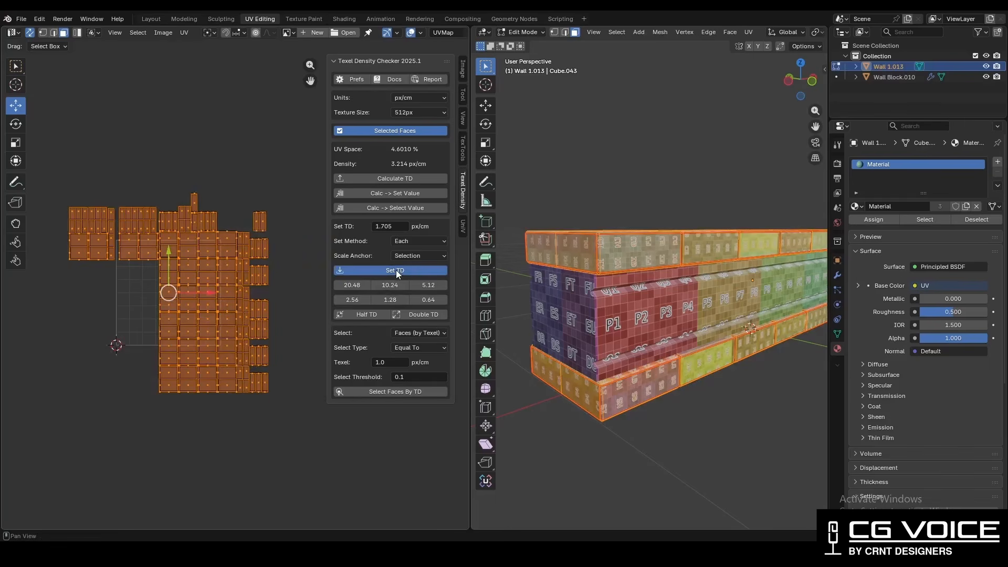
middle_click_drag(253, 272, 138, 294, "ctrl")
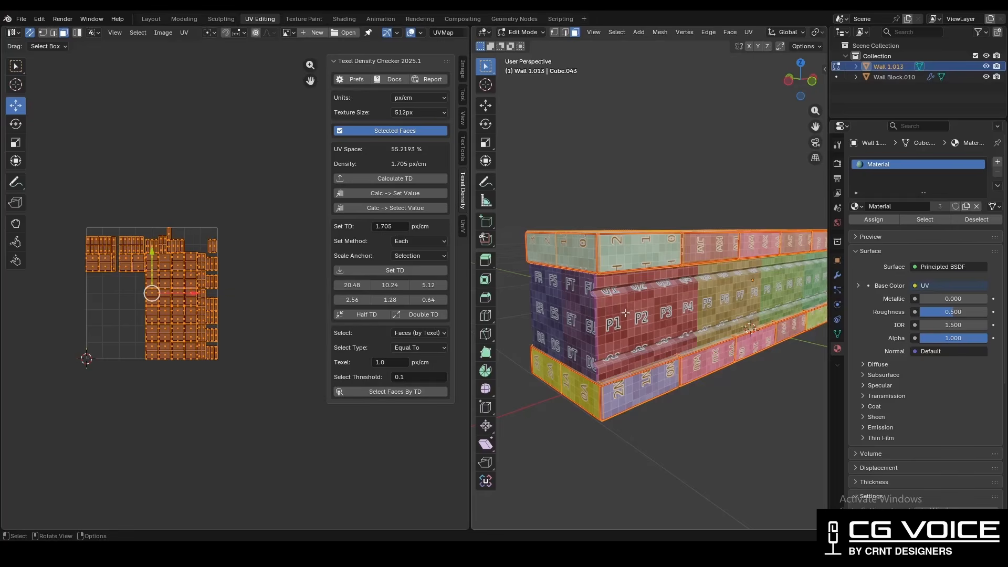
Switch Edit Mode from the block rows to the central block and select its group of long UV islands.
key("Tab")
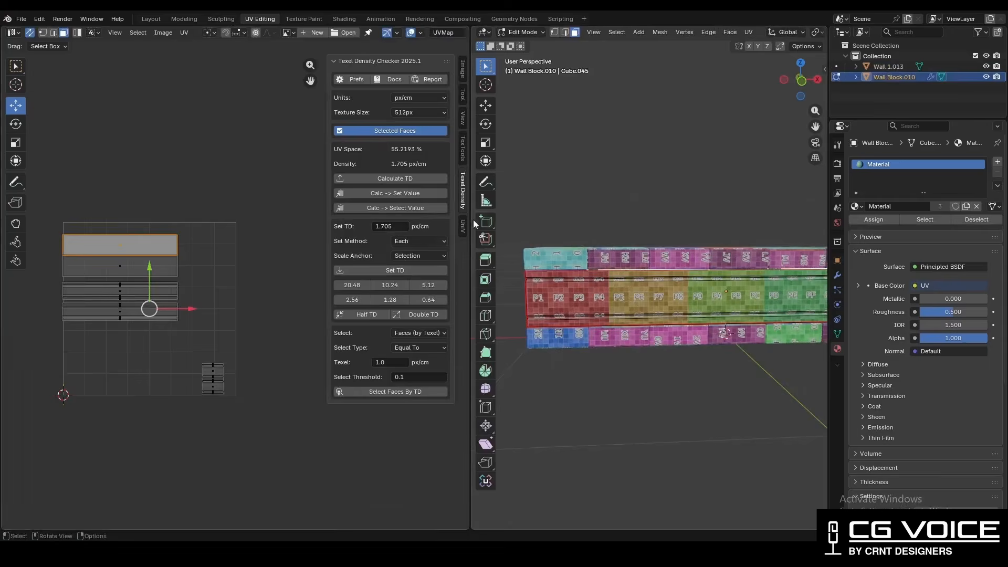
left_click(463, 225)
middle_click_drag(204, 301, 227, 274, "shift")
key("a")
left_click_drag(247, 191, 58, 350)
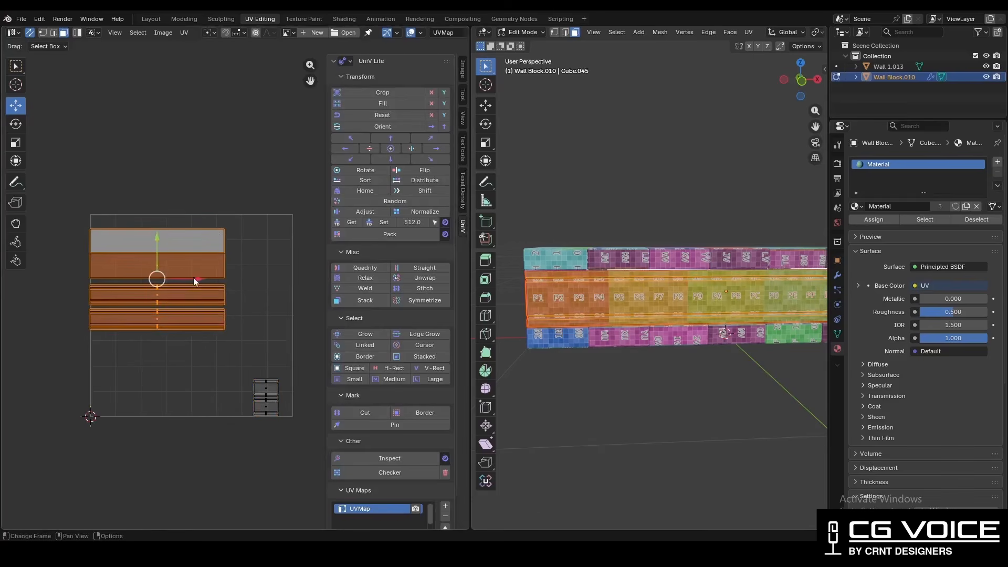
Sort the selected long islands with UniV Sort along the Y axis, with Orient disabled.
left_click(369, 184)
left_click(53, 515)
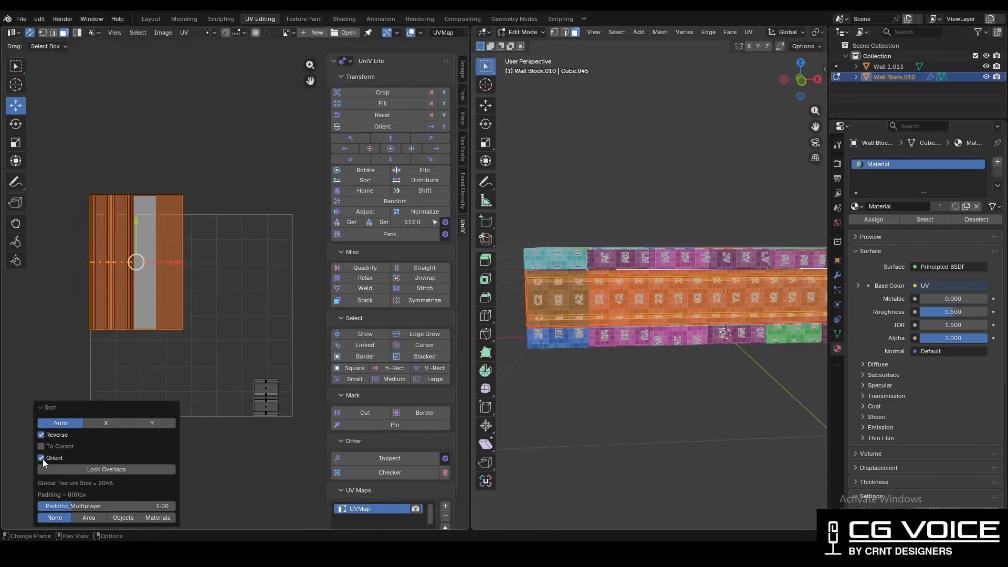
left_click(41, 458)
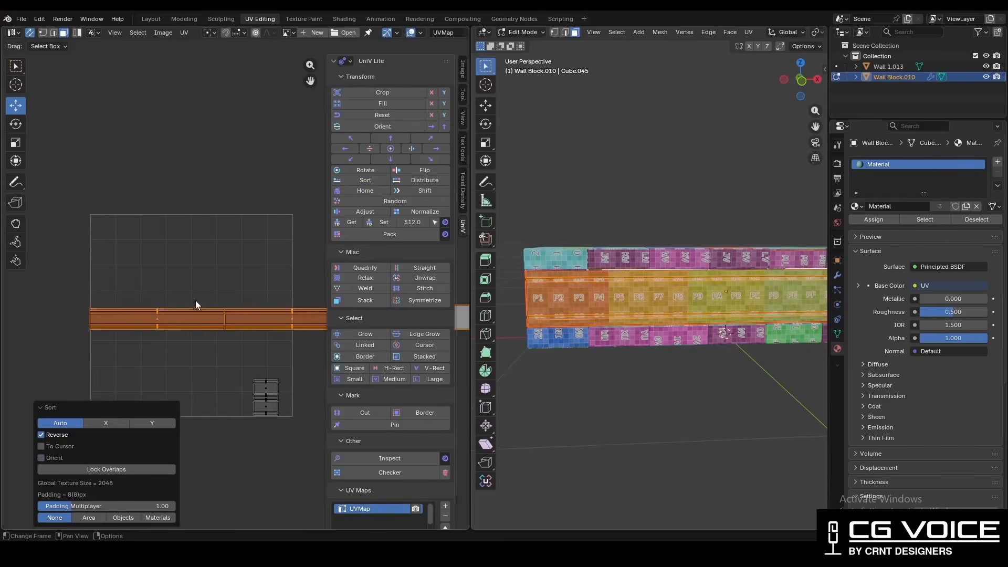
scroll(195, 305, "down", 2)
scroll(195, 305, "right", 5, "ctrl")
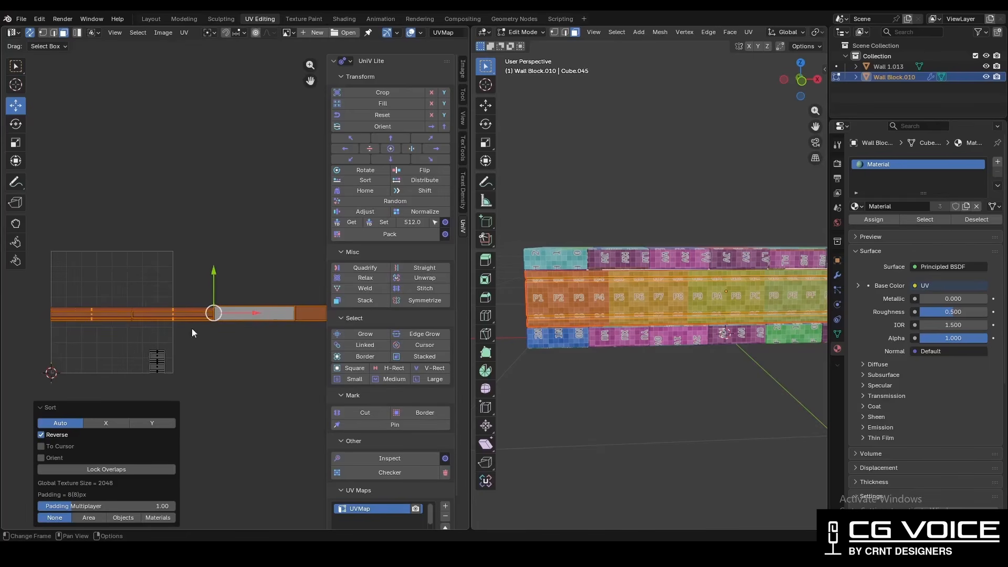
left_click(156, 423)
middle_click_drag(170, 345, 255, 346)
middle_click_drag(256, 346, 197, 302, "ctrl")
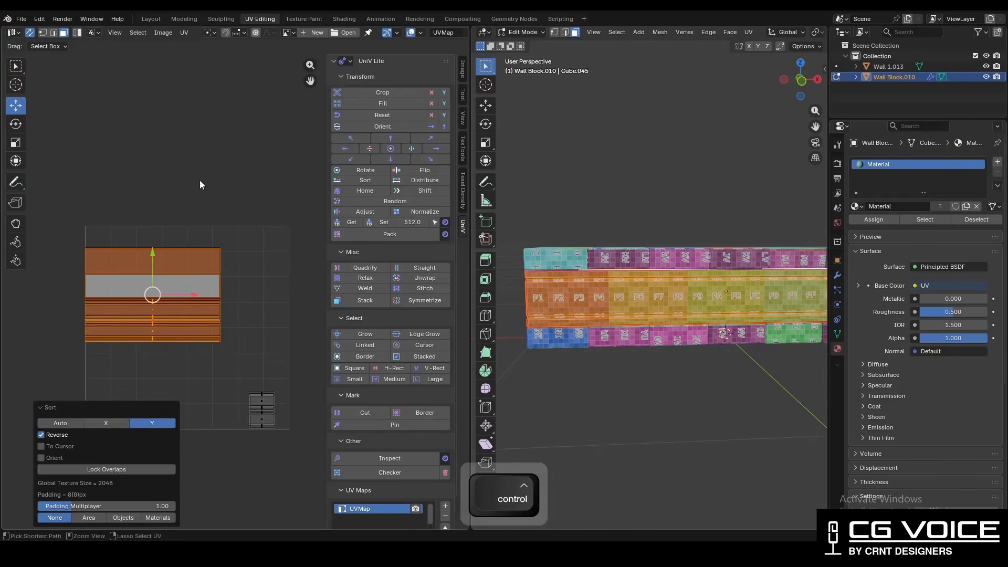
Select the central block's small island group and move it beside the stack of long islands.
middle_click_drag(190, 246, 210, 221, "ctrl")
middle_click_drag(263, 329, 245, 288)
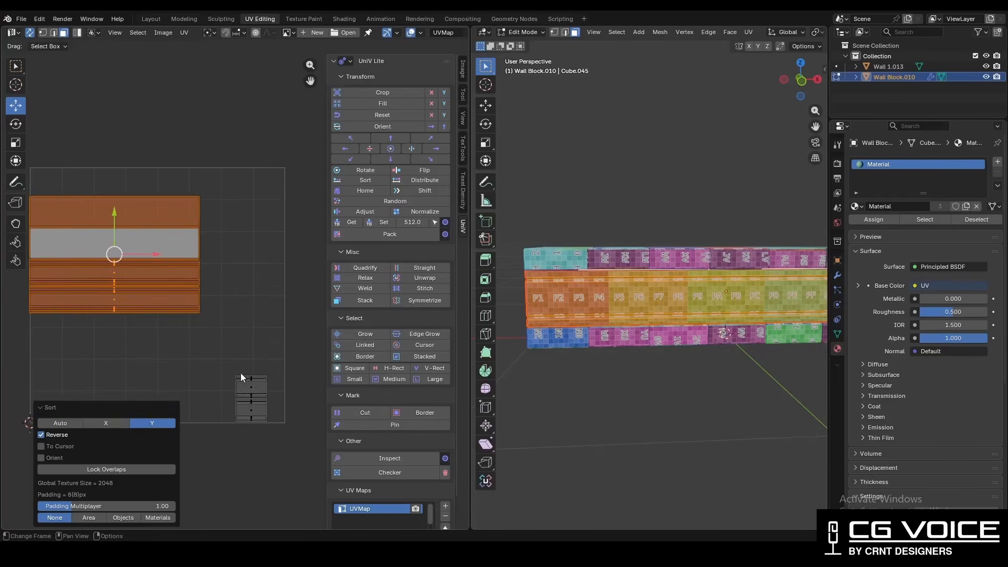
left_click_drag(229, 357, 288, 441)
left_click_drag(243, 398, 216, 231)
Select all of the central block's UV islands and move them outside the UV grid, below its lower edge.
middle_click_drag(237, 290, 195, 324, "ctrl")
key("a")
key("g")
left_click(60, 477)
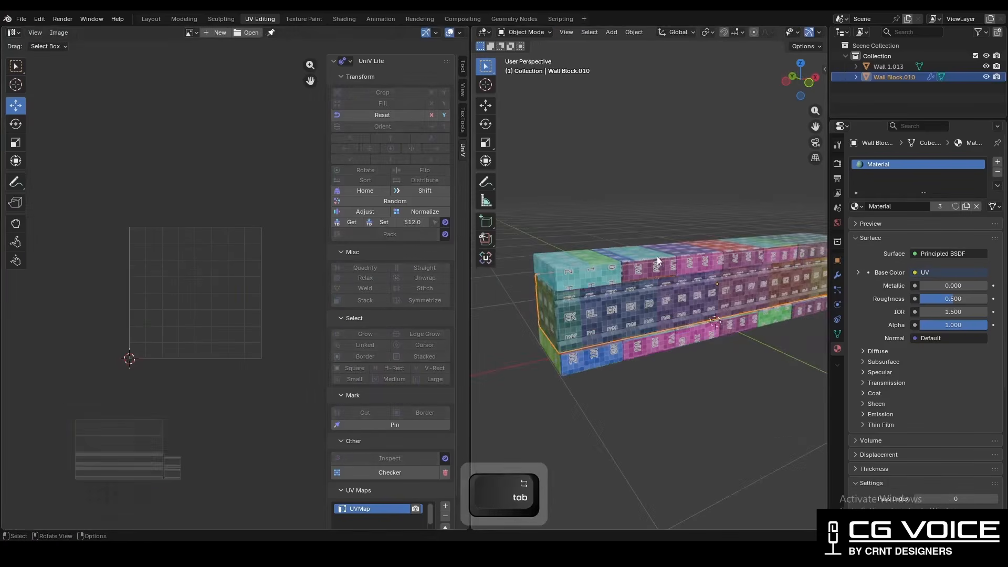
Switch Edit Mode to the block rows, select all their UV islands, and rotate them by 90°.
middle_click_drag(602, 322, 608, 286, "ctrl")
mouse_move(608, 286)
middle_mouse_down()
mouse_move(646, 279)
mouse_move(606, 301)
middle_mouse_up()
middle_click_drag(693, 308, 659, 308)
middle_click_drag(659, 309, 651, 308, "shift")
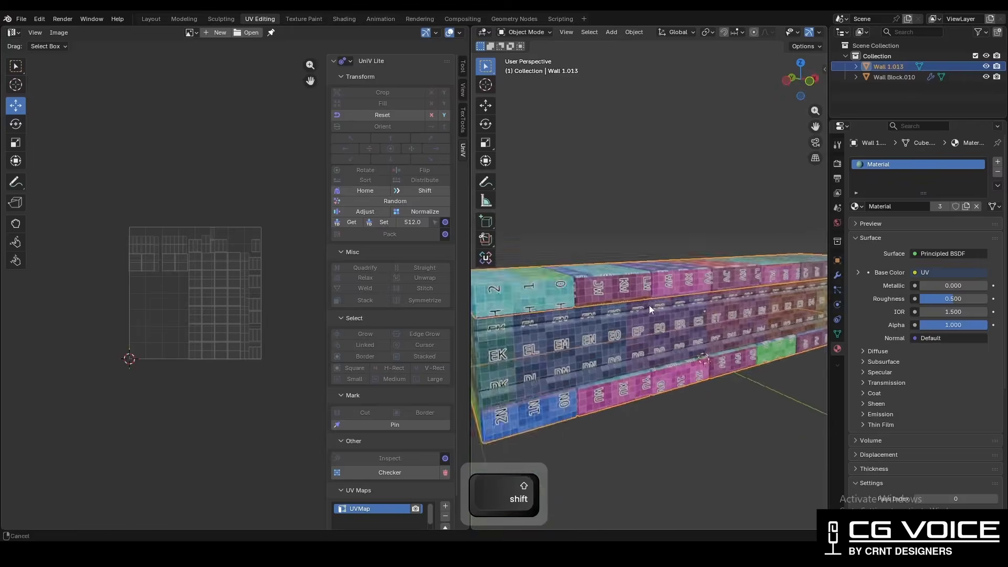
middle_click_drag(226, 321, 247, 248, "ctrl")
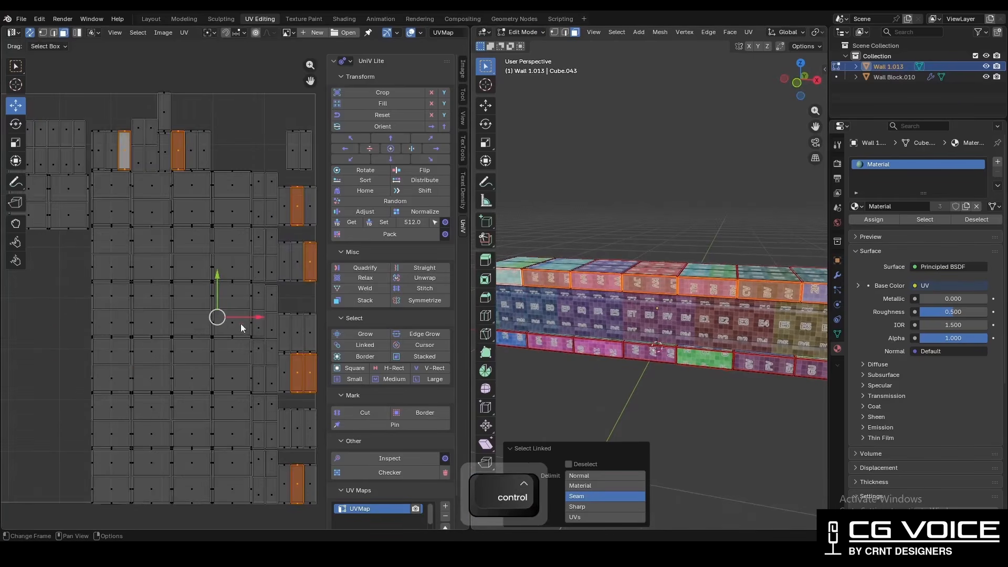
middle_click_drag(256, 322, 200, 329, "ctrl")
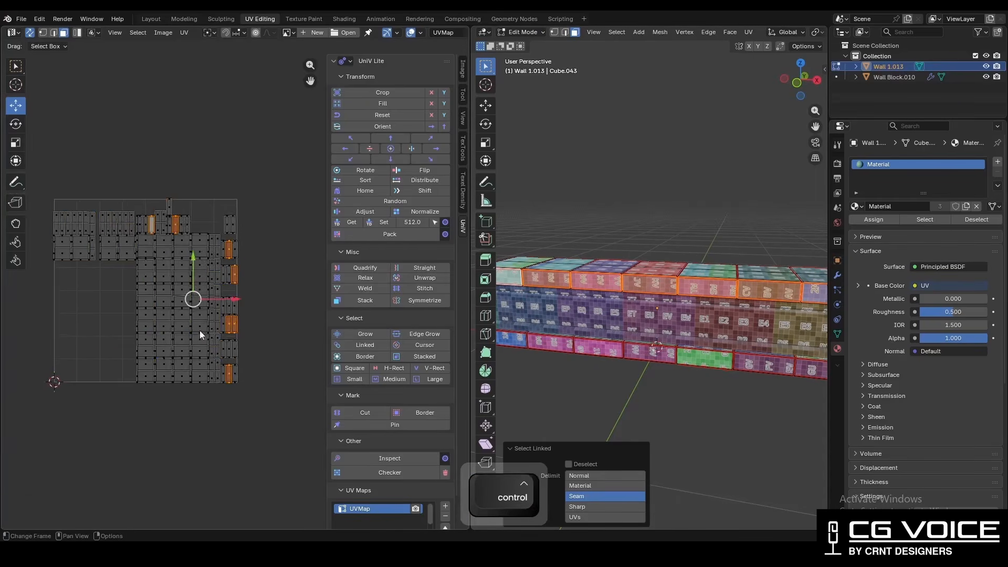
key("a")
key("r")
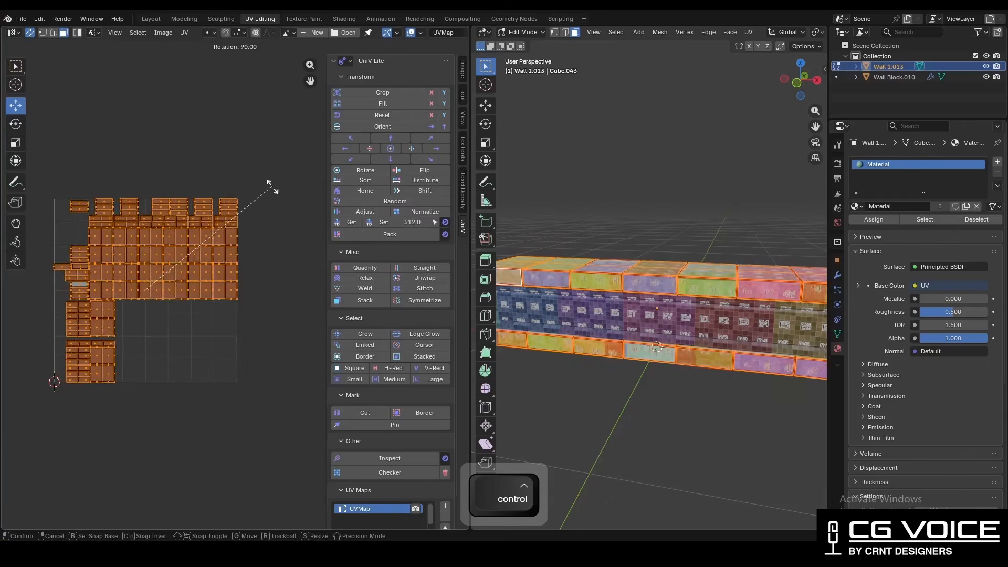
left_click(270, 184, "ctrl")
Select the second upper-row block's front face with its linked faces and rotate its UV island upright.
middle_click_drag(604, 315, 799, 336)
middle_click_drag(801, 410, 804, 371, "ctrl")
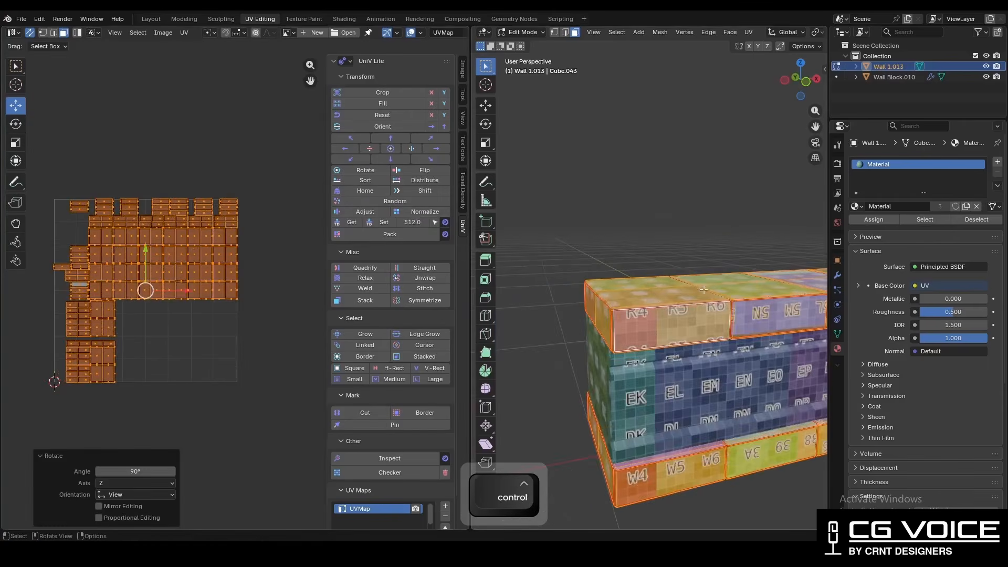
left_click(678, 313)
middle_click_drag(728, 307, 587, 300, "shift")
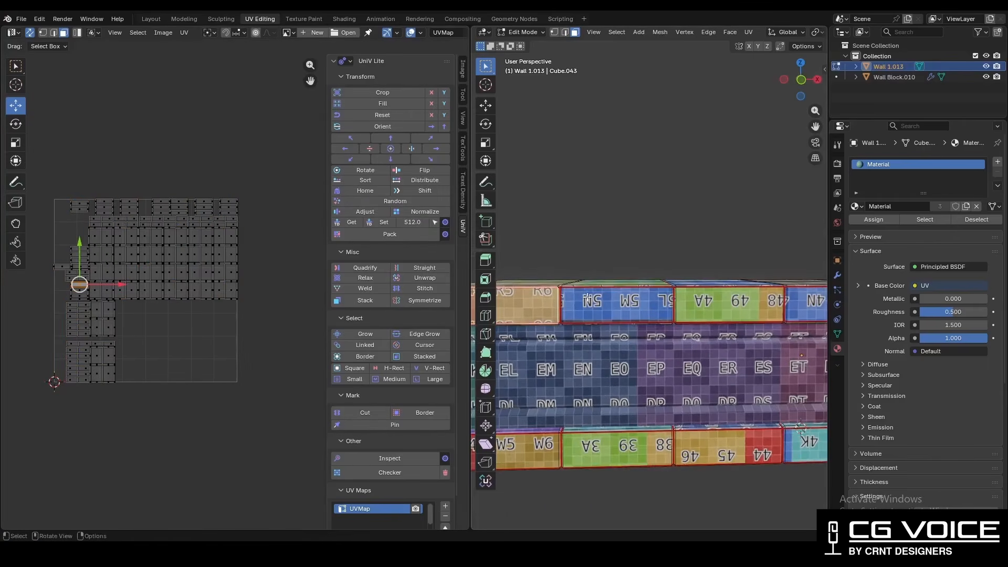
key("l")
left_click(588, 302)
middle_click_drag(212, 245, 194, 277)
key("r")
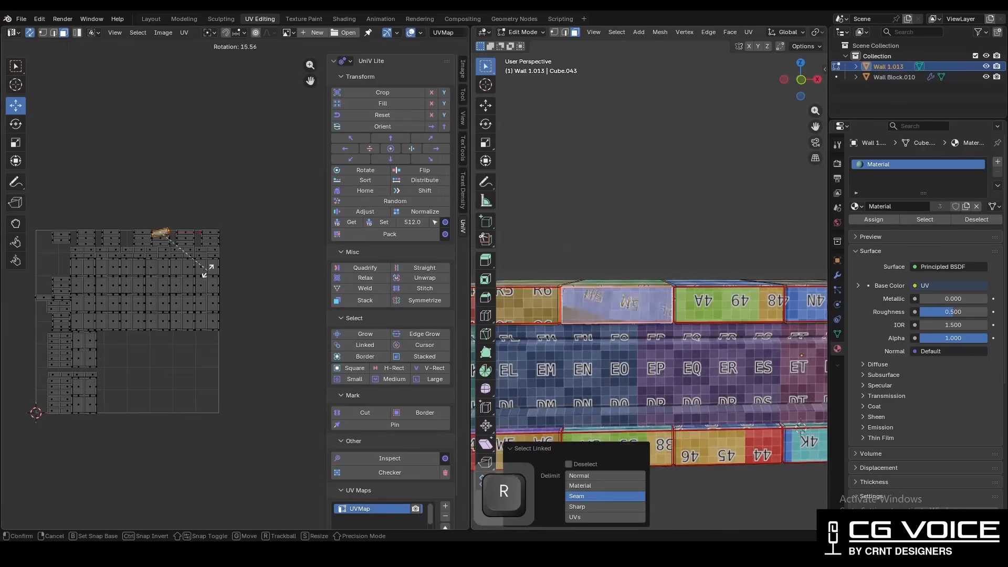
left_click(136, 199)
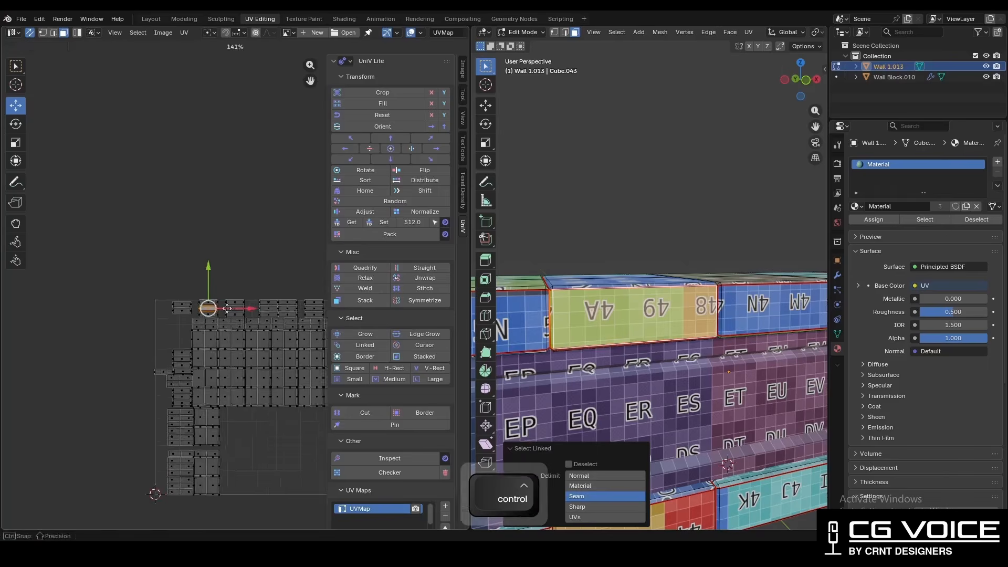
Rotate the third and fourth upper-row front blocks' UV islands 180°, placing the third's island above the layout.
key("g")
left_click(220, 286)
mouse_move(209, 315)
middle_mouse_down("ctrl")
mouse_move(221, 273)
mouse_move(195, 312)
middle_mouse_up("ctrl")
key("r")
left_click(97, 218)
middle_click_drag(798, 311, 620, 312, "shift")
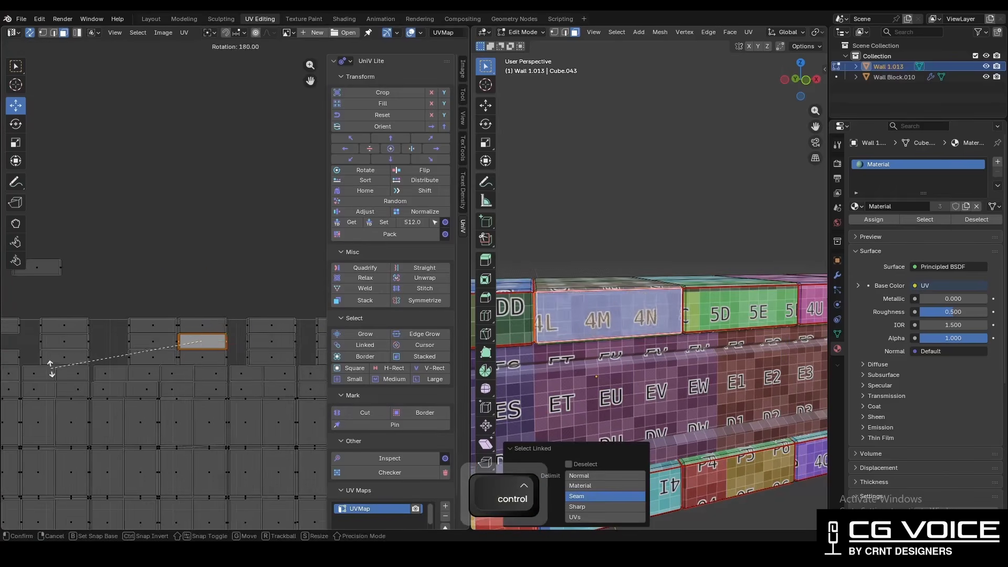
left_click(50, 368)
Select the lower row's second front block face and rotate its UV island by 180°.
mouse_move(649, 341)
middle_mouse_down()
mouse_move(620, 342)
mouse_move(682, 389)
mouse_move(604, 357)
mouse_move(657, 347)
middle_mouse_up()
left_click(581, 352)
middle_click_drag(51, 339, 208, 335)
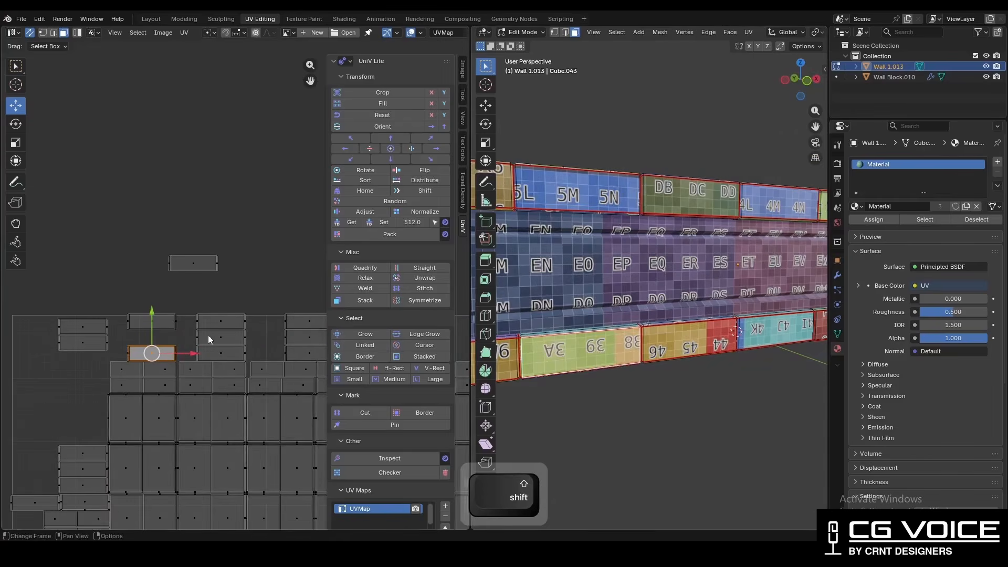
key("l")
key("r")
left_click(86, 334, "ctrl")
Select the lower row's third front block face, textured 44 to 46, and rotate its UV island by 180°.
middle_click_drag(698, 341, 609, 337, "shift")
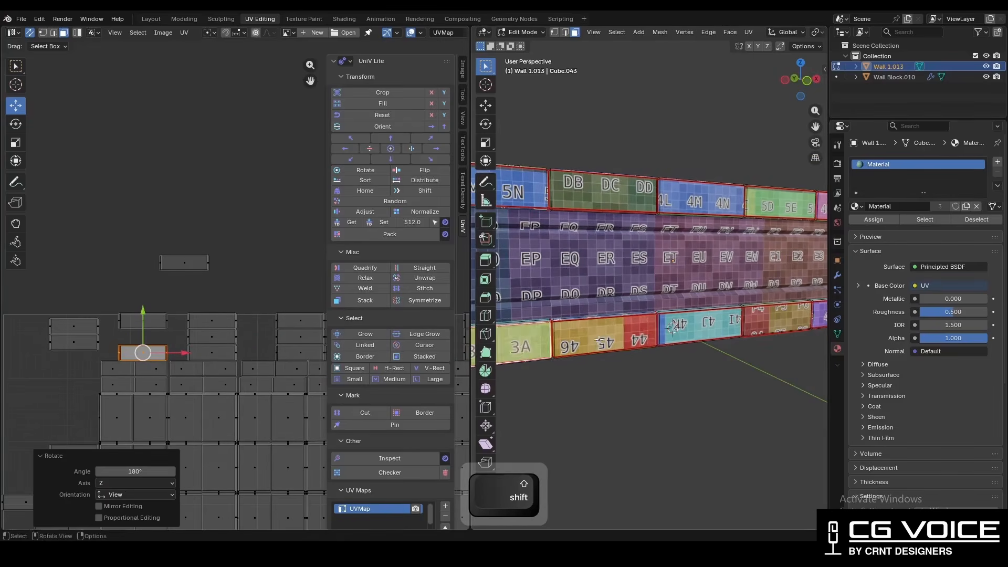
left_click(604, 338)
key("l")
key("r")
left_click(32, 348, "ctrl")
Select the lower row's fourth front block face, textured 4I to 4K, and rotate its UV island by 180°.
middle_click_drag(693, 339, 593, 333)
left_click(593, 330)
key("l")
middle_click_drag(294, 341, 168, 341)
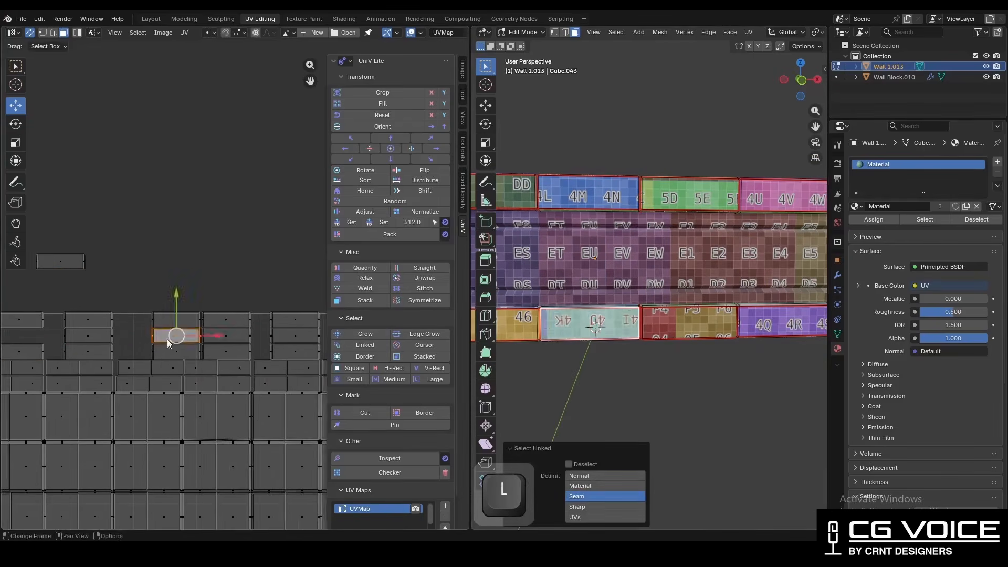
key("r")
left_click(224, 328, "ctrl")
scroll(649, 317, "up", 4, "ctrl")
left_click(630, 323)
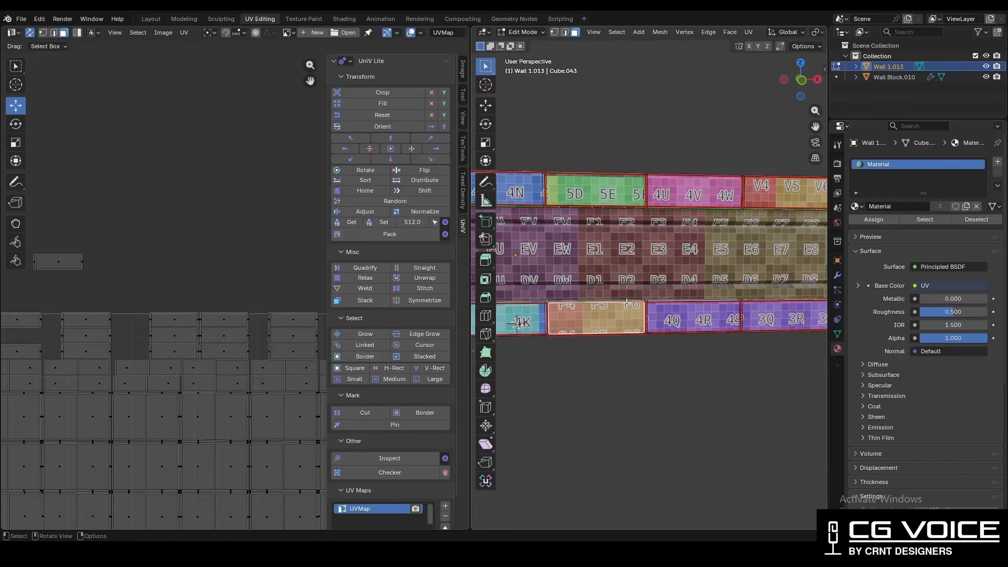
left_click(599, 326)
key("l")
middle_click_drag(695, 327, 628, 318, "shift")
left_click(695, 315)
key("l")
Select the upside-down U1 to U3 block face on the wall's back lower row and rotate its UV island 180°.
left_click(740, 339)
key("l")
middle_click_drag(308, 208, 203, 324, "ctrl")
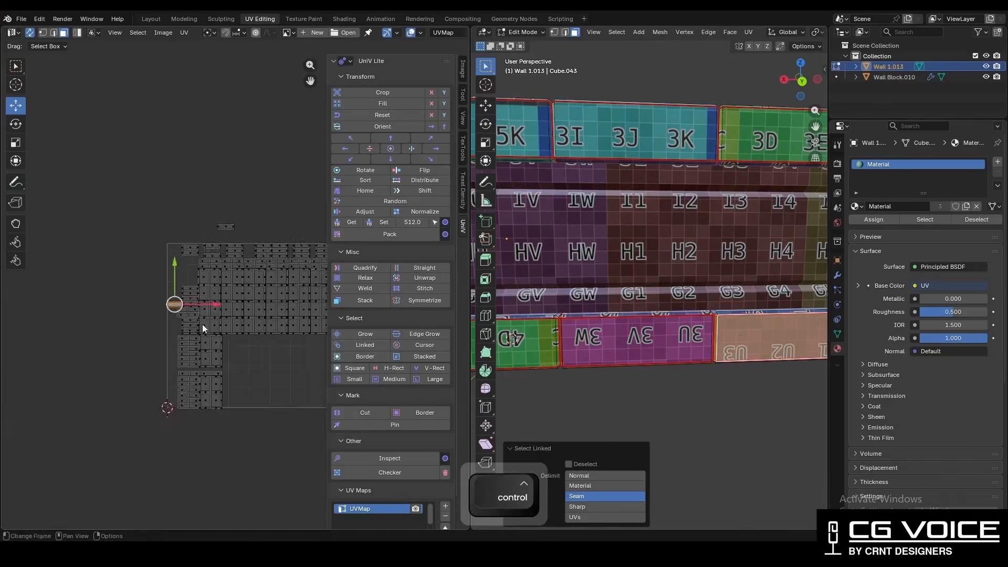
middle_click_drag(233, 290, 247, 173, "ctrl")
key("r")
left_click(25, 324, "ctrl")
Select the back lower row's block face textured 3U to 3W and rotate its UV island by 180°.
middle_click_drag(530, 315, 667, 302, "shift")
middle_click_drag(667, 302, 683, 317, "ctrl")
left_click(692, 318)
key("l")
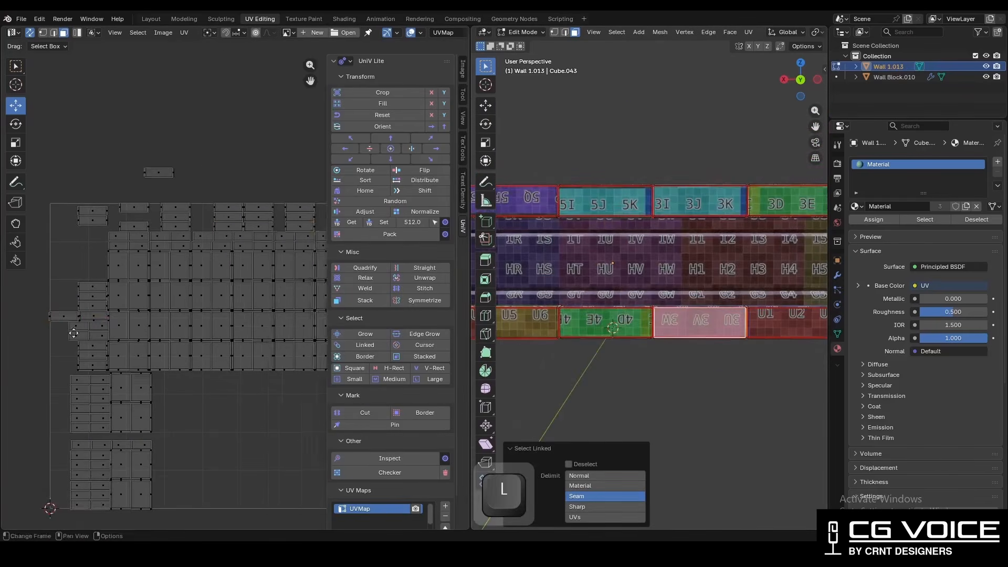
key("r")
left_click(106, 202, "ctrl")
Select the back lower row's block face with the upside-down 4D and 4E labels and rotate its UV island upright.
middle_click_drag(599, 319, 712, 314, "shift")
left_click(717, 314)
key("l")
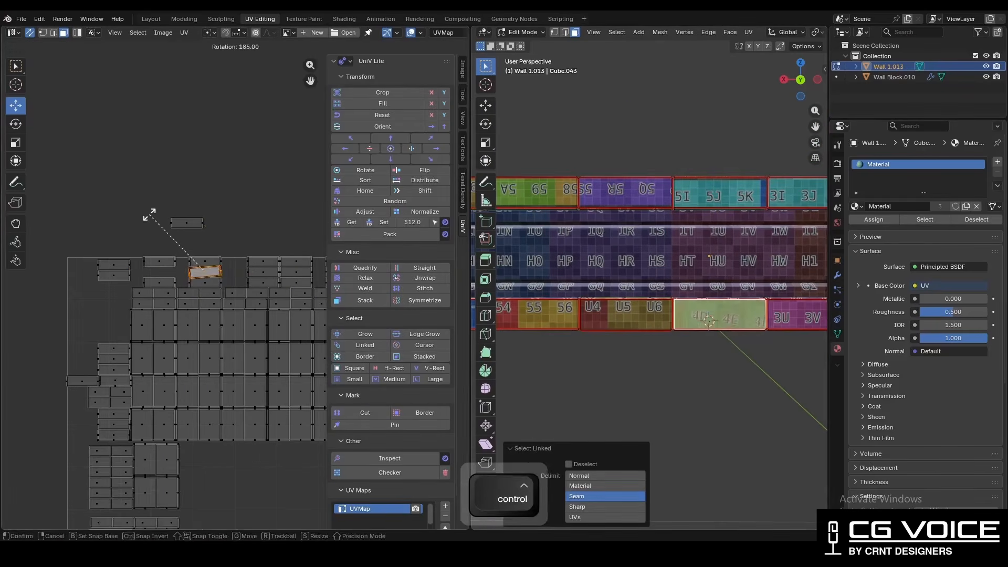
left_click(149, 215, "ctrl")
Select a block face farther along the back lower row and rotate its UV island.
middle_click_drag(548, 309, 716, 308, "shift")
left_click(609, 314)
key("l")
middle_click_drag(258, 295, 157, 298)
key("r")
left_click(128, 227, "ctrl")
Select the upper block's face at the wall's end and rotate its UV island by 180°.
middle_click_drag(502, 278, 601, 285)
scroll(578, 285, "up", 4)
left_click(633, 236)
key("l")
middle_click_drag(102, 442, 239, 398)
key("r")
left_click(97, 528, "ctrl")
Select the lower block's face at the wall's end, textured A3 to A6, and rotate its UV island upright.
middle_click_drag(554, 390, 622, 306, "shift")
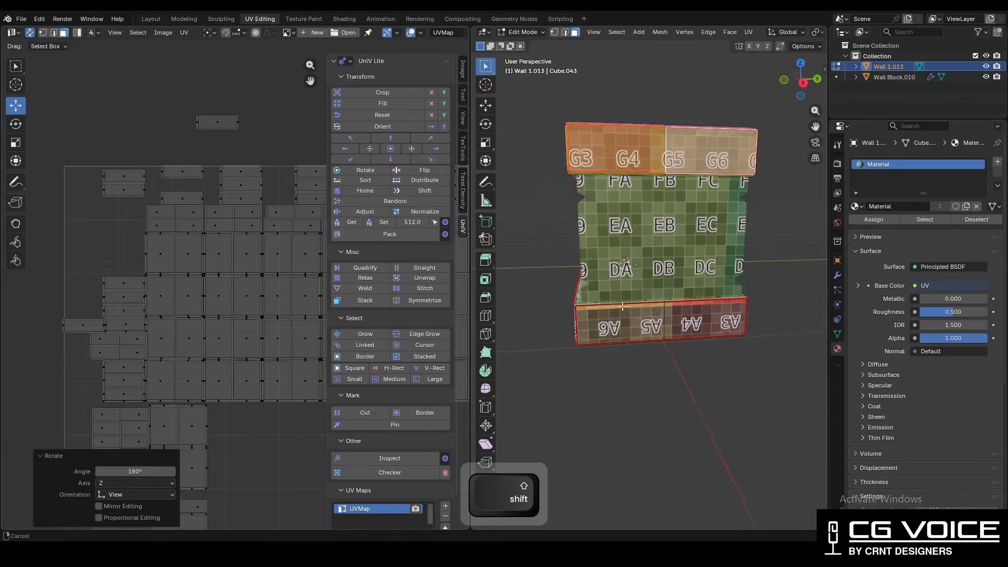
left_click(626, 315)
key("l")
middle_click_drag(193, 351, 240, 170)
key("r")
left_click(40, 360, "ctrl")
Select the top faces of the upper-row blocks from the top view, using seam-delimited linked selection.
middle_click_drag(501, 315, 781, 174)
key("KP_7")
scroll(662, 283, "up", 3)
left_click(564, 296)
key("l")
key("l")
key("l")
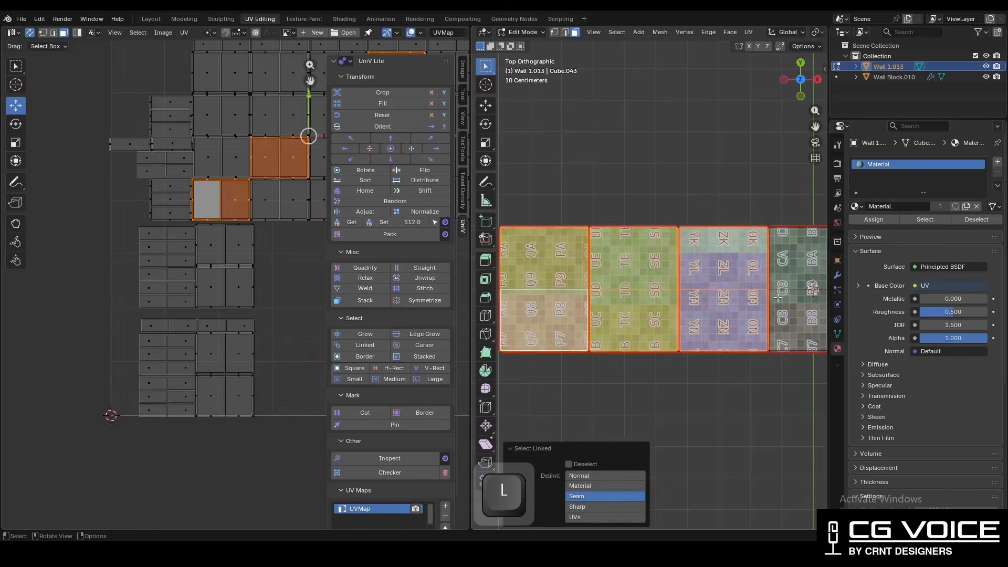
key("l")
scroll(778, 297, "down", 2)
middle_click_drag(778, 297, 562, 314, "shift")
key("l")
key("l")
key("l")
Isolate the block rows in local view and add the underside faces of both rows to the selection.
middle_click_drag(620, 247, 623, 315)
key("KP_Divide")
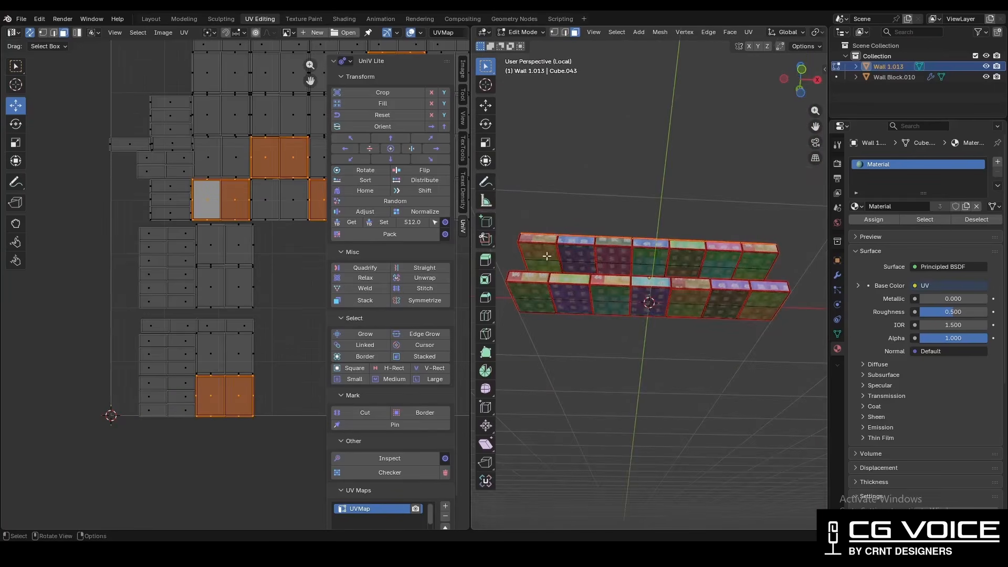
key("l")
key("l")
key("l")
key("l")
key("l")
key("l")
key("l")
key("l")
key("l")
key("l")
key("l")
key("l")
key("l")
key("l")
Add the lower-row blocks' top faces to the selection with linked selection.
middle_click_drag(756, 297, 748, 378)
key("l")
key("l")
key("l")
key("l")
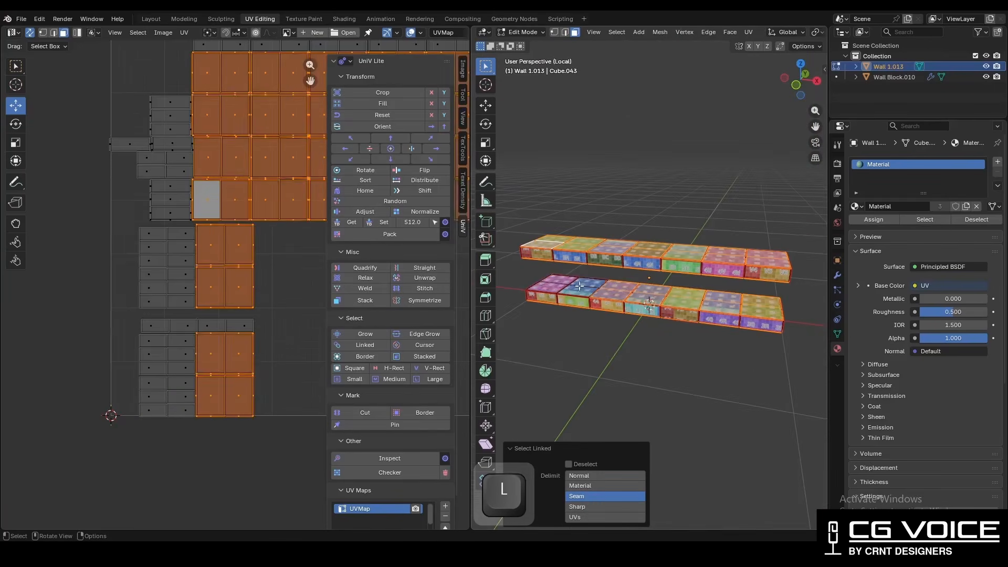
Rotate the selected top and underside UV islands by -90°.
key("r")
key("ctrl")
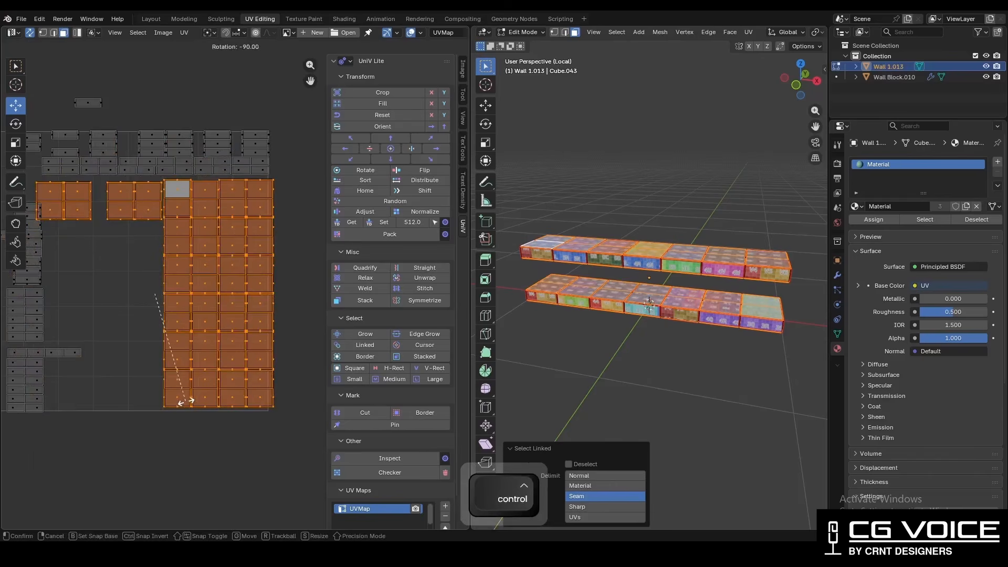
left_click(186, 401, "ctrl")
Move the selected top and underside islands about 1.03 m along X, out past the UV grid's right edge.
left_click_drag(195, 292, 425, 313)
middle_click_drag(252, 306, 100, 327, "shift")
middle_click_drag(239, 268, 242, 310, "ctrl")
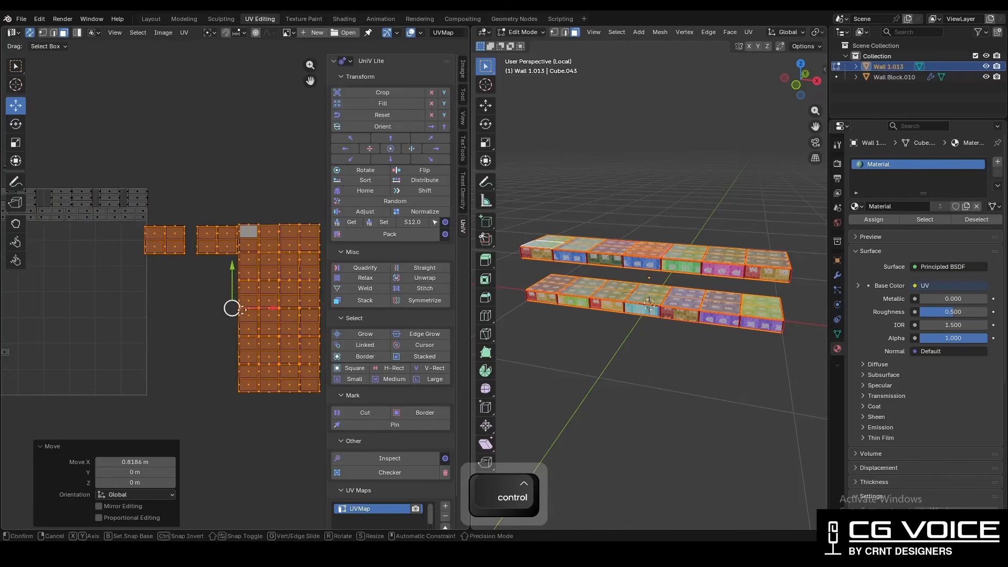
left_click_drag(242, 310, 286, 313)
middle_click_drag(649, 273, 746, 294)
mouse_move(746, 294)
middle_mouse_down("ctrl")
mouse_move(745, 263)
mouse_move(736, 284)
middle_mouse_up("ctrl")
middle_click_drag(736, 284, 695, 336, "shift")
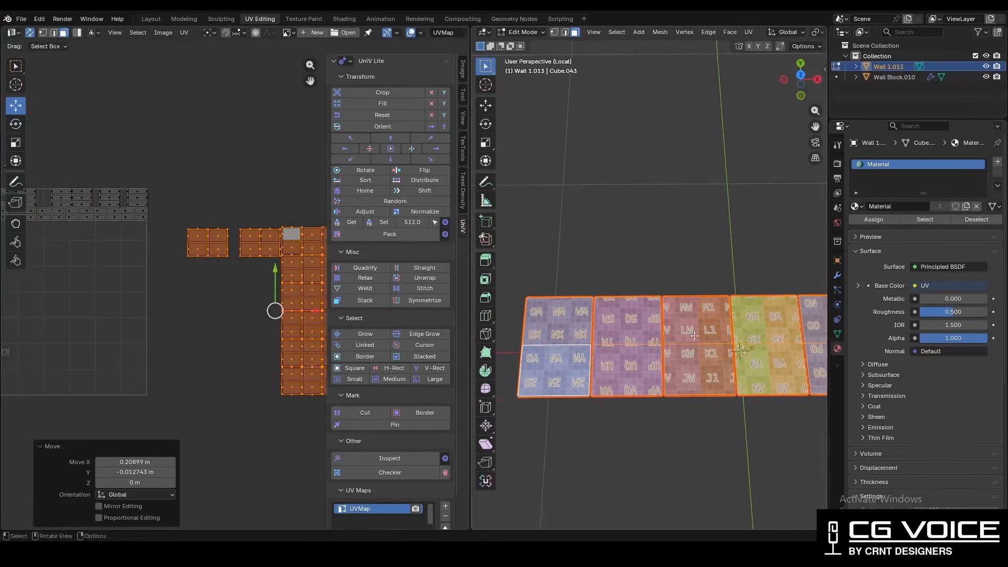
middle_click_drag(265, 294, 300, 257, "ctrl")
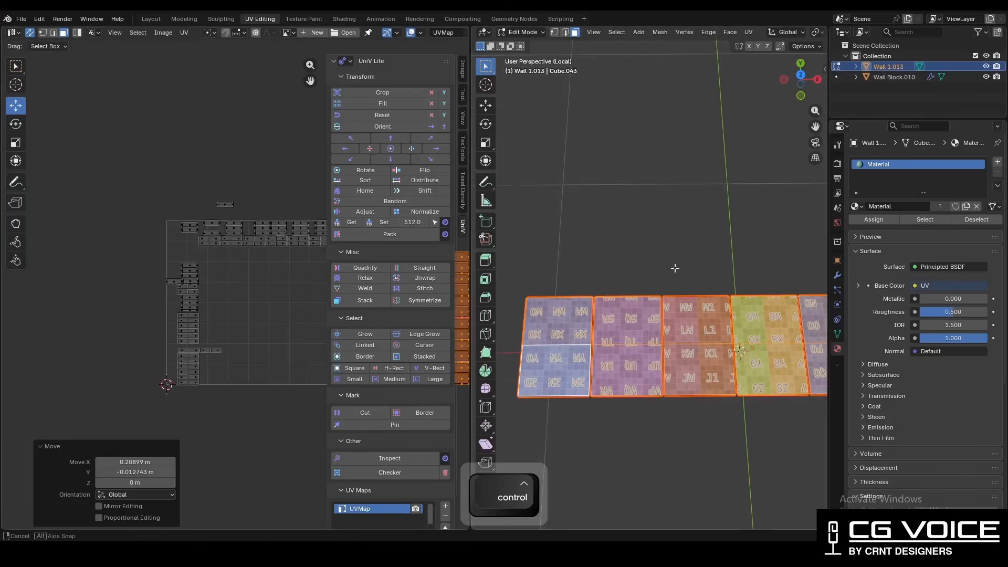
Try to sort the selected top and underside islands into one vertical column with Orient off.
middle_click_drag(675, 268, 656, 231)
mouse_move(657, 231)
middle_mouse_down("ctrl")
mouse_move(656, 263)
mouse_move(651, 220)
mouse_move(645, 231)
middle_mouse_up("ctrl")
middle_click_drag(174, 310, 14, 308, "shift")
mouse_move(250, 308)
middle_mouse_down("ctrl")
mouse_move(250, 294)
mouse_move(128, 290)
mouse_move(264, 299)
middle_mouse_up("ctrl")
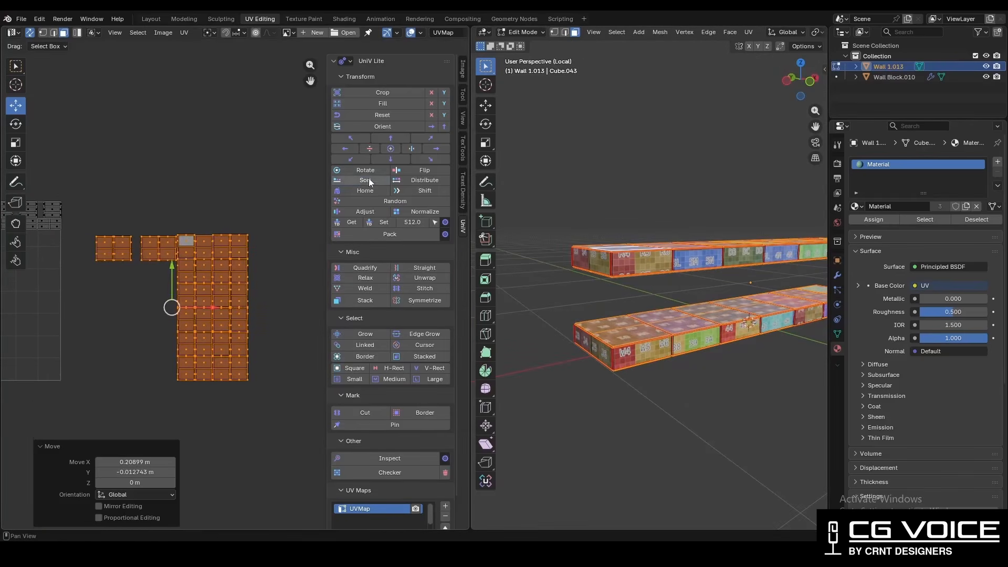
left_click(368, 180)
left_click(57, 457)
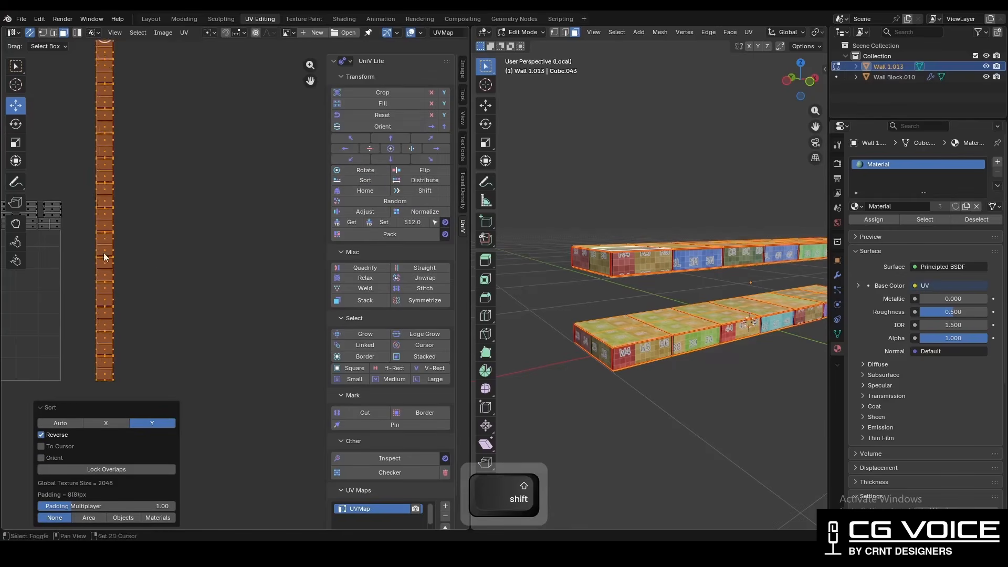
middle_click_drag(253, 291, 239, 350, "ctrl")
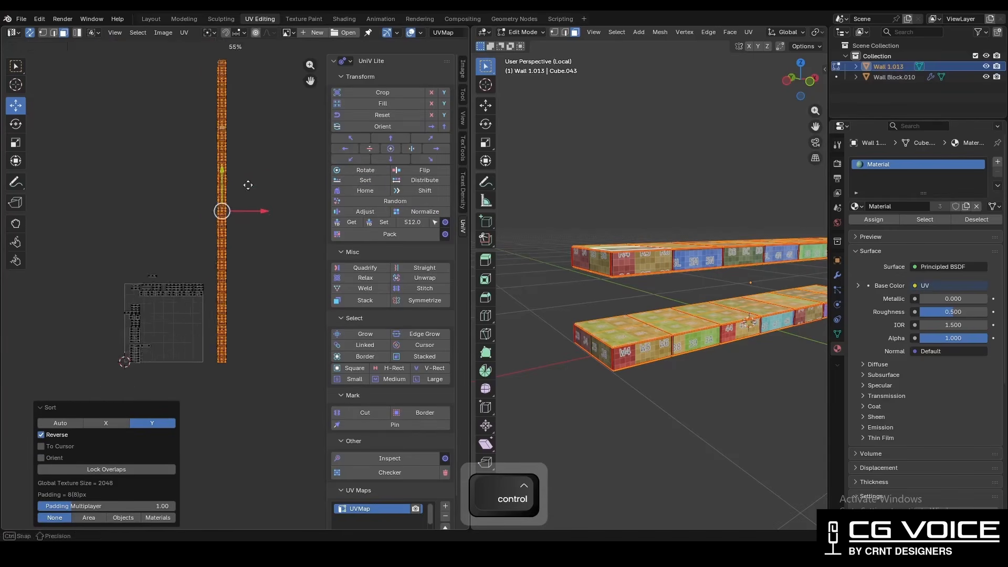
key("ctrl+z")
key("ctrl+z")
Pack the selected top and underside islands with rotation disabled, keeping the Exact Shape method and scaled 0.001 margin.
middle_click_drag(274, 255, 274, 202, "ctrl")
middle_click_drag(263, 267, 182, 217)
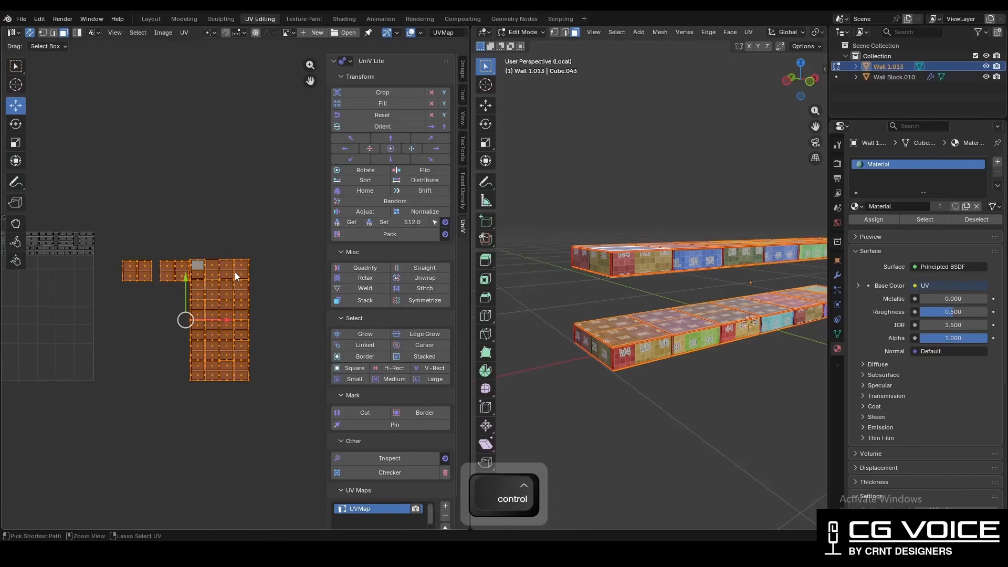
key("ctrl+shift+q")
key("Escape")
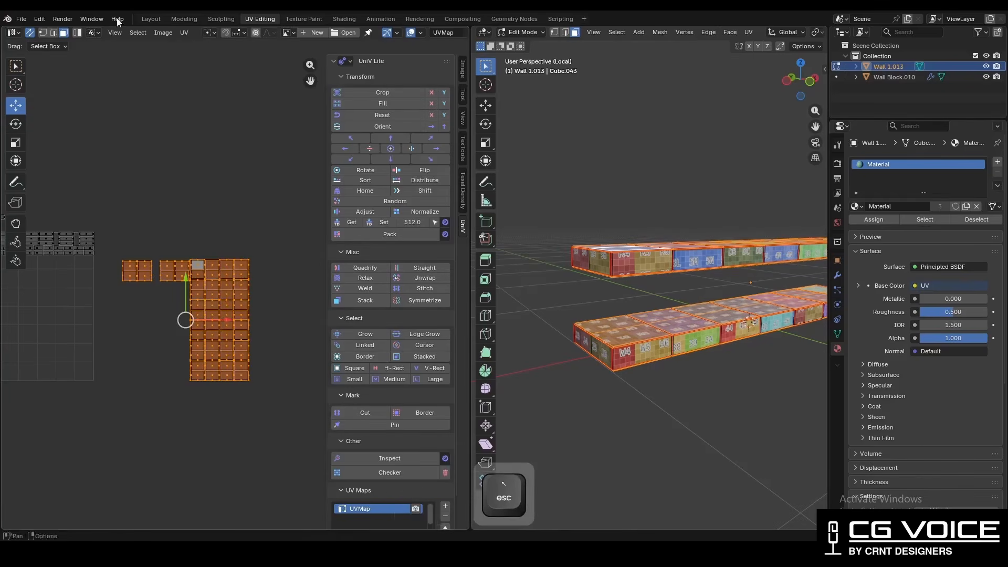
left_click(184, 33)
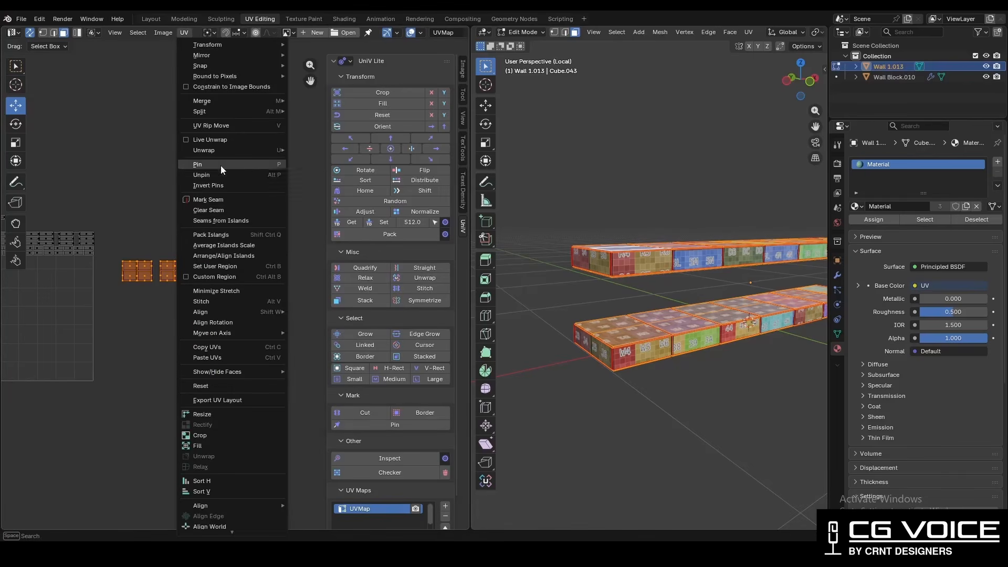
left_click(221, 237)
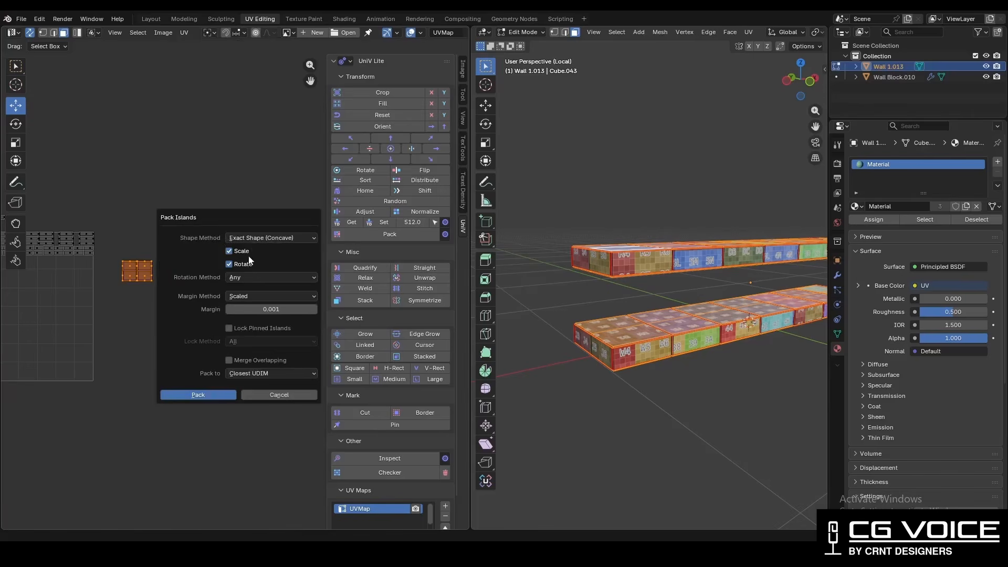
left_click_drag(214, 218, 184, 247)
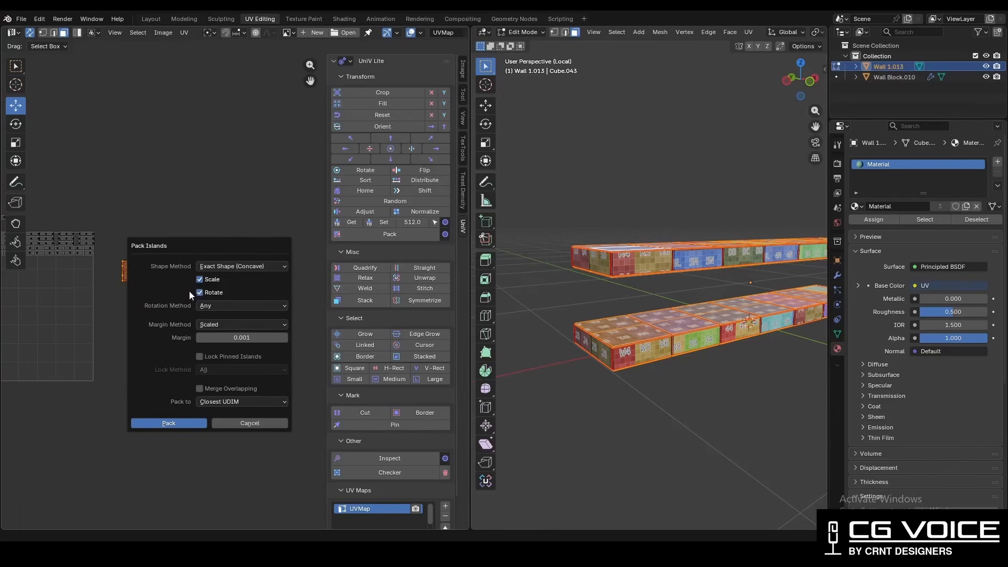
left_click(199, 292)
left_click(177, 424)
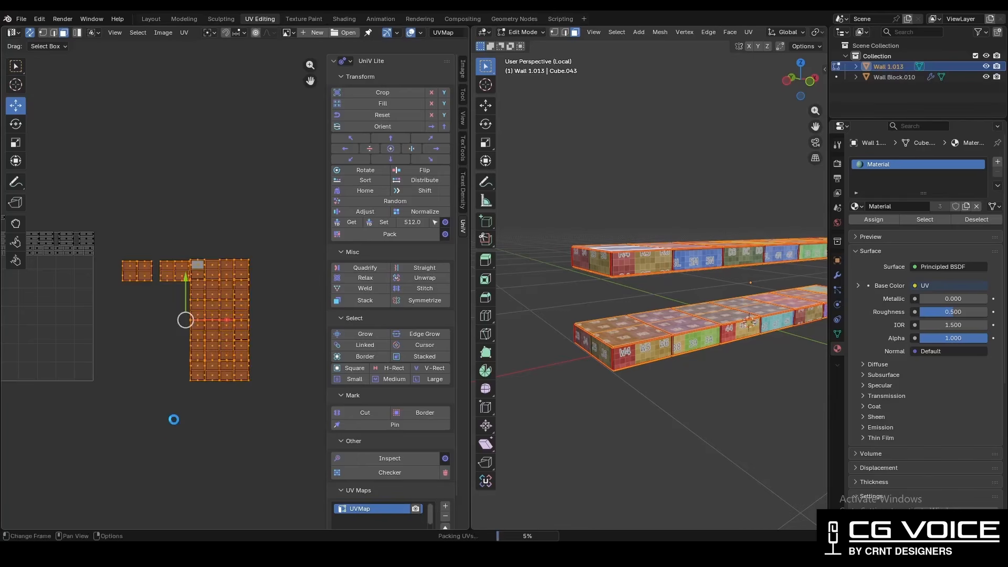
Move the packed top and underside islands about 1.04 m along X, outside the UV grid.
middle_click_drag(17, 332, 188, 328)
key("g")
left_click(335, 322)
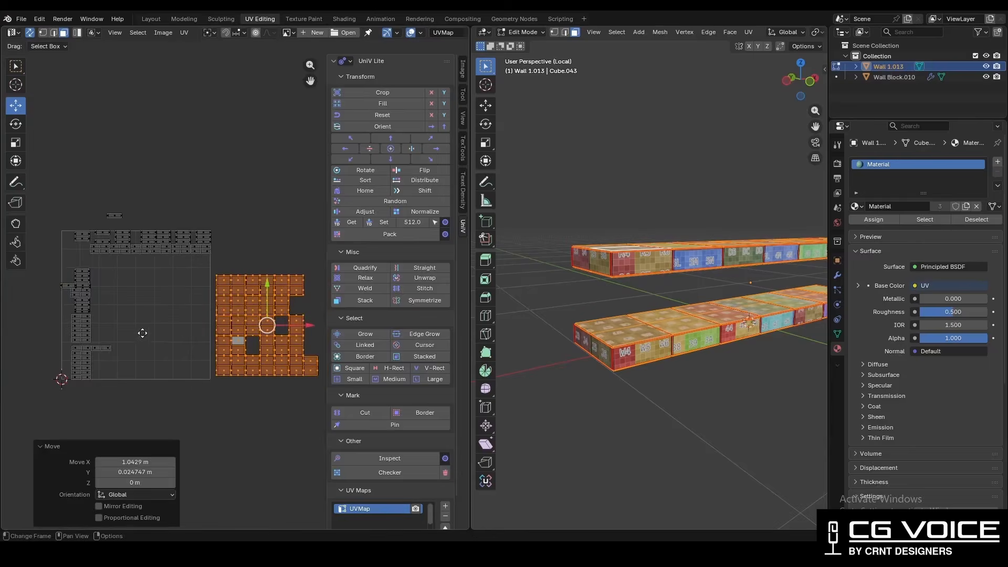
Select the upper row's outer side faces as linked regions and move their islands about -0.31 m in X and 1.02 m in Y.
middle_click_drag(585, 321, 619, 315)
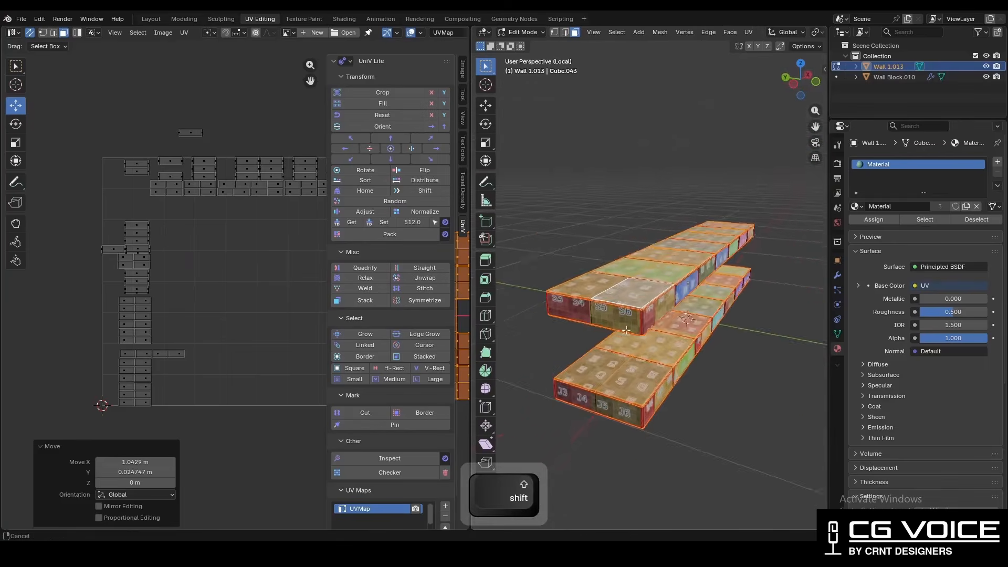
key("l")
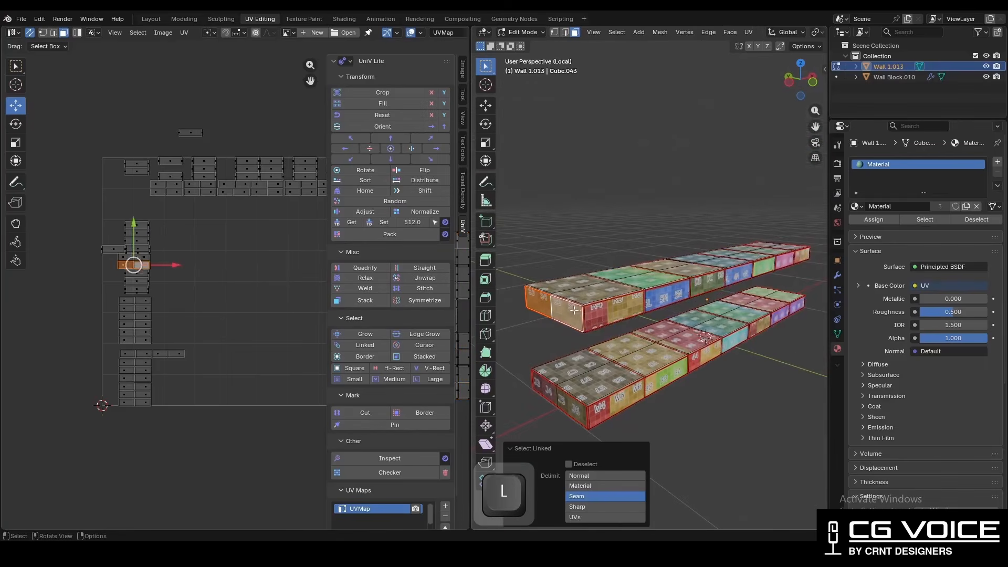
key("l")
middle_click_drag(762, 266, 720, 287)
middle_click_drag(524, 275, 588, 279)
middle_click_drag(588, 280, 561, 298, "shift")
key("l")
key("l")
key("l")
middle_click_drag(562, 297, 561, 284, "ctrl")
middle_click_drag(190, 282, 205, 422)
left_click_drag(249, 383, 171, 131)
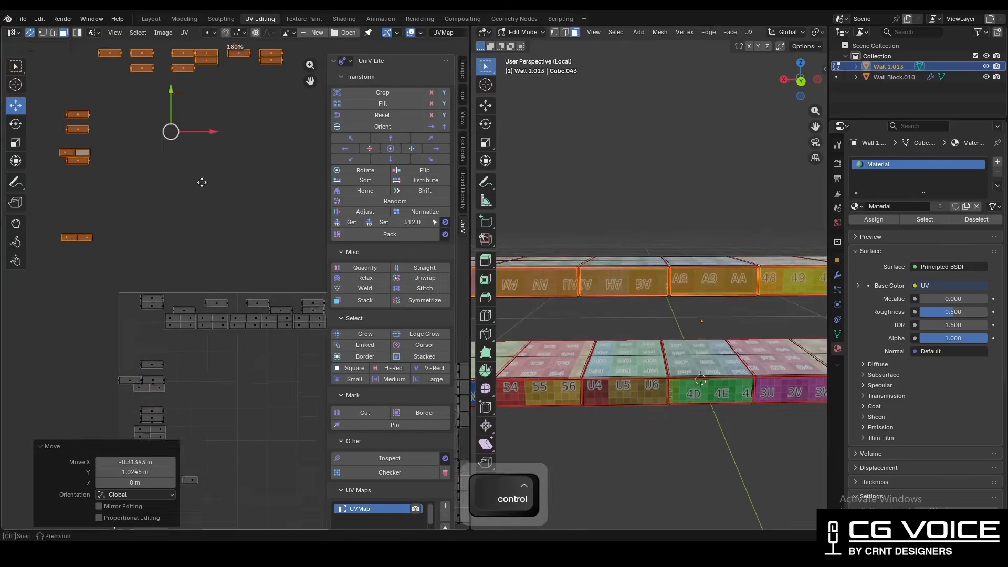
Select all of the lower row's outer side and end faces as linked regions bounded by seams.
scroll(202, 182, "down", 2)
middle_click_drag(630, 357, 695, 317)
left_click(672, 299)
key("l")
key("l")
key("l")
key("l")
middle_click_drag(761, 314, 657, 317)
key("l")
key("l")
key("l")
middle_click_drag(656, 318, 630, 320, "shift")
key("l")
key("l")
key("l")
key("l")
key("l")
key("l")
key("l")
middle_click_drag(777, 288, 667, 309)
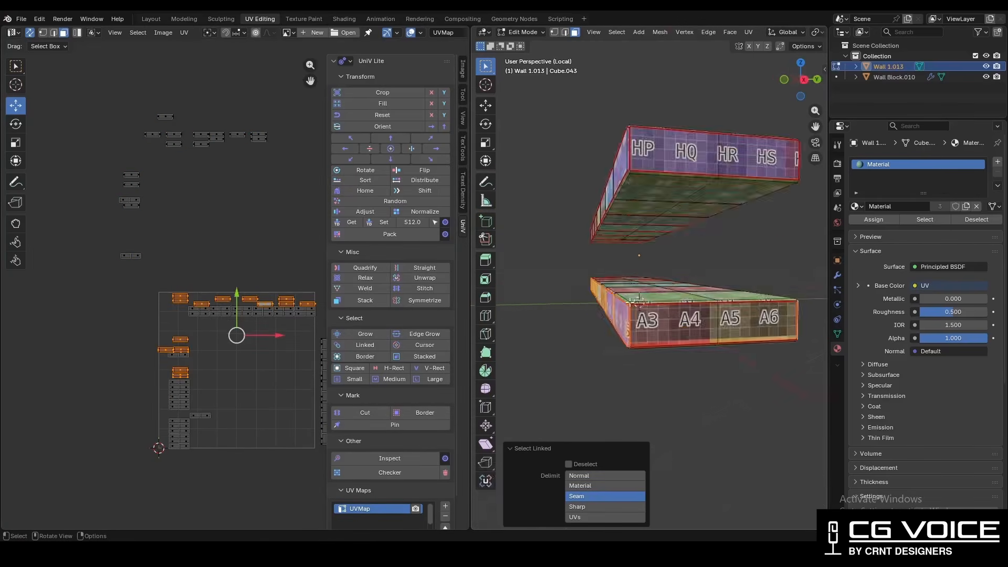
key("l")
middle_click_drag(756, 315, 589, 323)
key("l")
Move the lower row's side islands about 1.3 m down, below the UV grid, and nudge them about 0.08 m further down and left.
middle_click_drag(236, 369, 155, 325)
left_click_drag(155, 325, 153, 528)
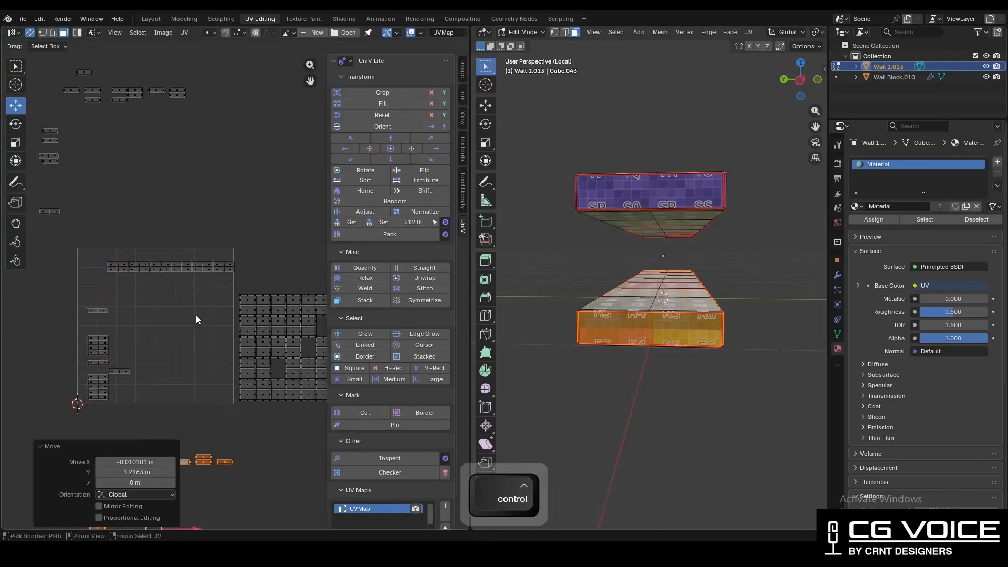
middle_click_drag(196, 315, 194, 396, "ctrl")
middle_click_drag(195, 397, 238, 347)
left_click_drag(225, 358, 219, 365)
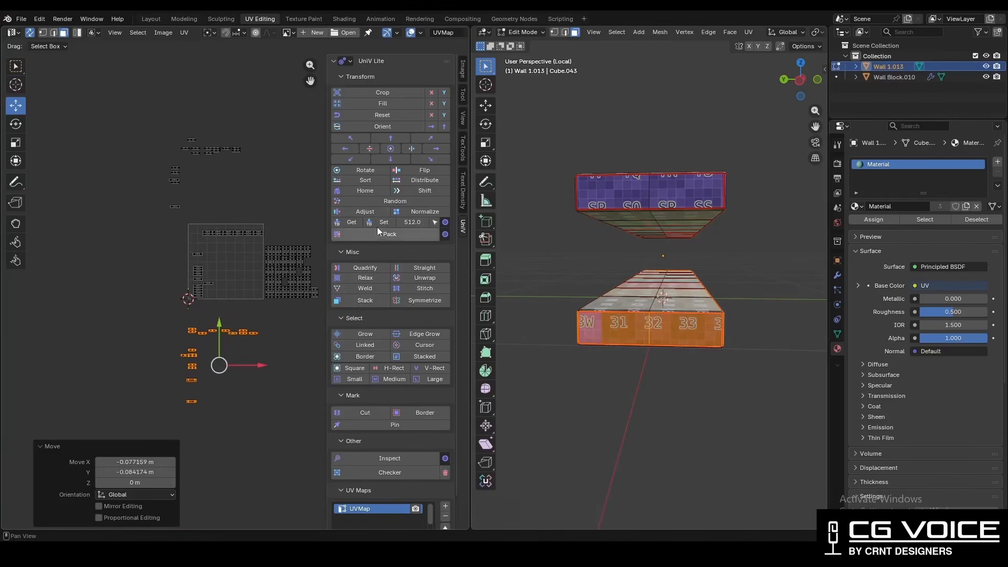
Sort the lower and upper rows' side islands into separate vertical columns and place the upper row's column beside the UV grid.
left_click(365, 180)
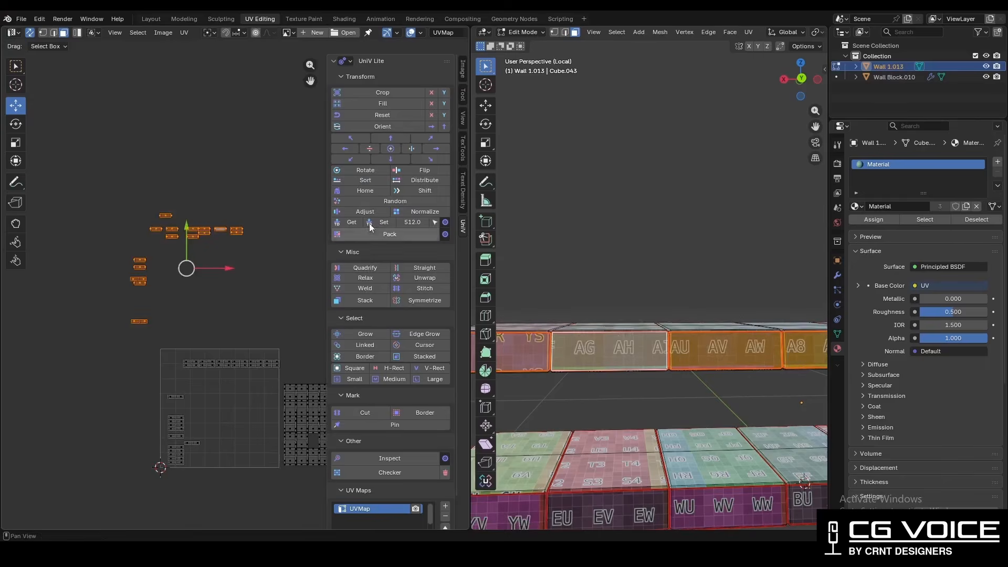
left_click(365, 180)
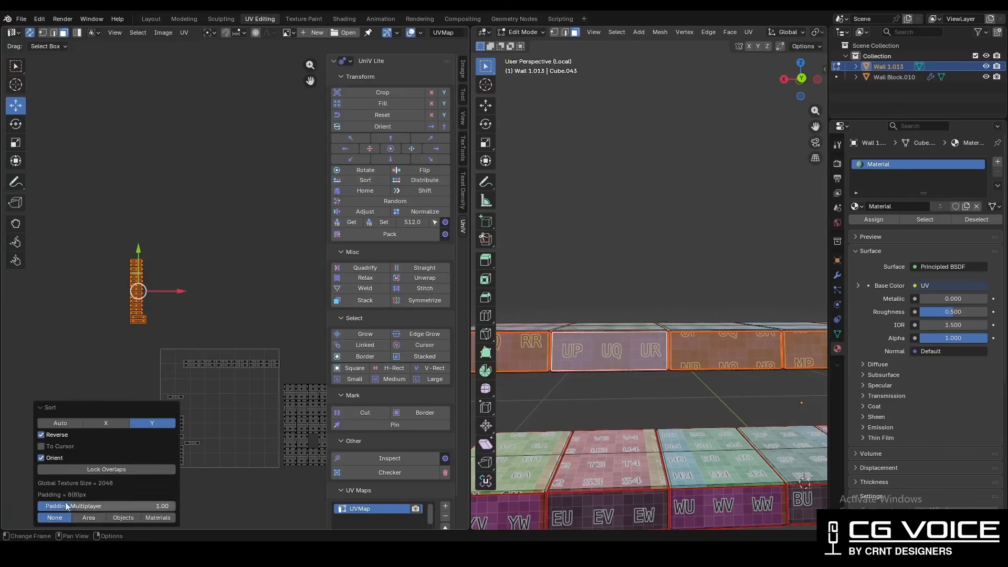
middle_click_drag(257, 393, 298, 332, "ctrl")
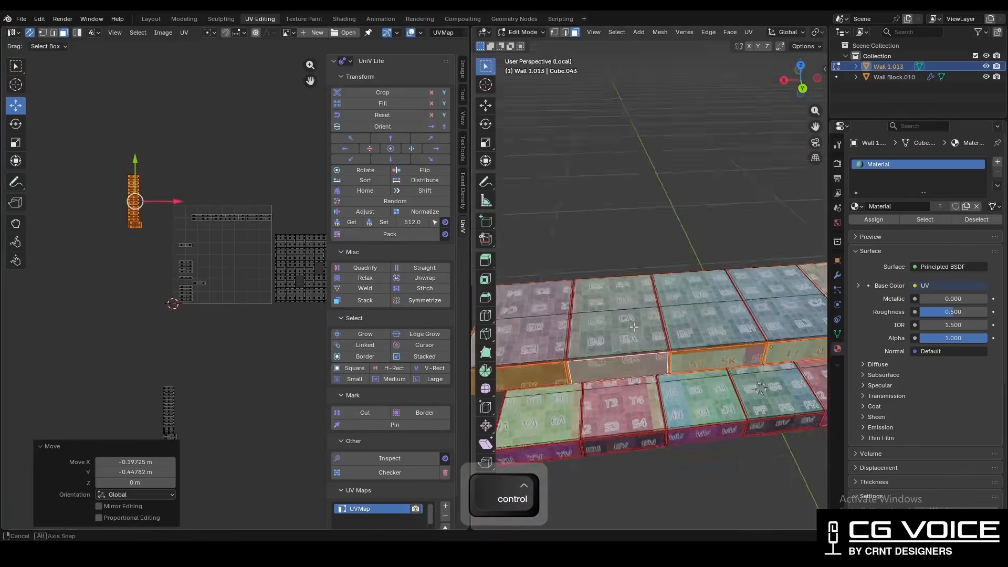
Select the whole upper row in X-ray, then deselect its side islands and those inside the UV grid, leaving its top and underside islands.
middle_click_drag(641, 336, 743, 279, "ctrl")
key("alt+z")
middle_click_drag(678, 279, 530, 266, "shift")
left_click_drag(525, 262, 776, 313)
mouse_move(226, 287)
middle_mouse_down()
mouse_move(157, 286)
mouse_move(125, 298)
mouse_move(235, 302)
middle_mouse_up()
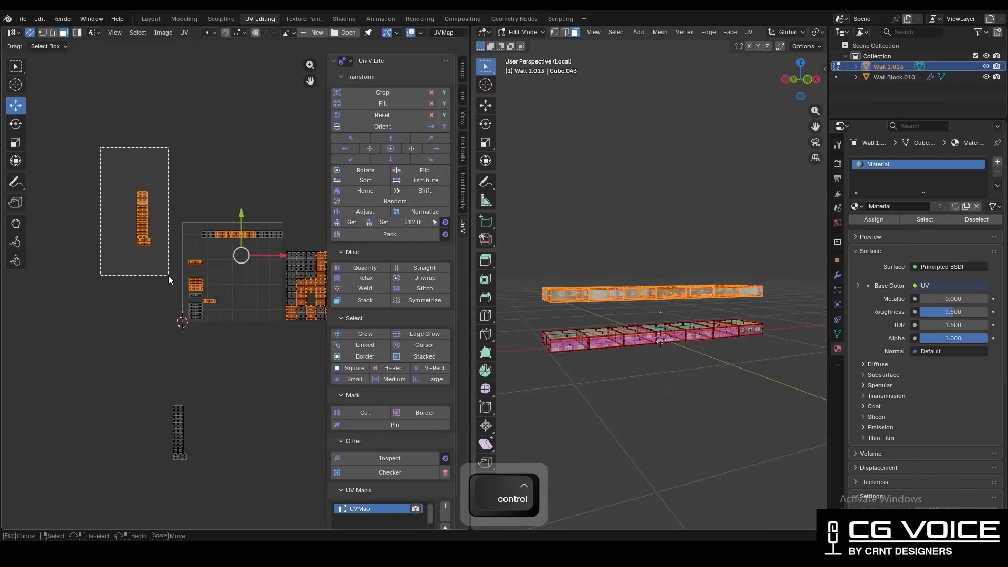
left_click_drag(168, 275, 169, 276, "ctrl")
middle_click_drag(208, 276, 236, 233, "ctrl")
middle_click_drag(237, 232, 185, 246)
left_click_drag(95, 187, 217, 361, "ctrl")
Move the upper row's top and underside islands about -0.21 m in X and 1.05 m in Y, and turn X-ray off.
middle_click_drag(262, 310, 183, 319)
middle_click_drag(663, 284, 662, 331)
mouse_move(662, 330)
middle_mouse_down("ctrl")
mouse_move(643, 252)
mouse_move(656, 334)
middle_mouse_up("ctrl")
key("alt+z")
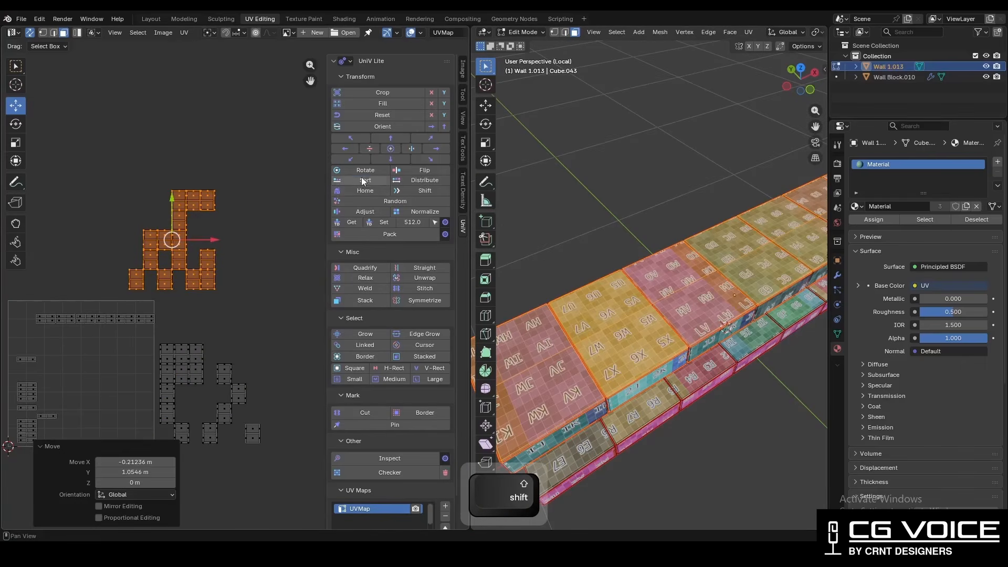
Sort the upper row's top and underside islands along Y with Orient off and place the column above the UV grid's right edge.
left_click(362, 182)
left_click(41, 458)
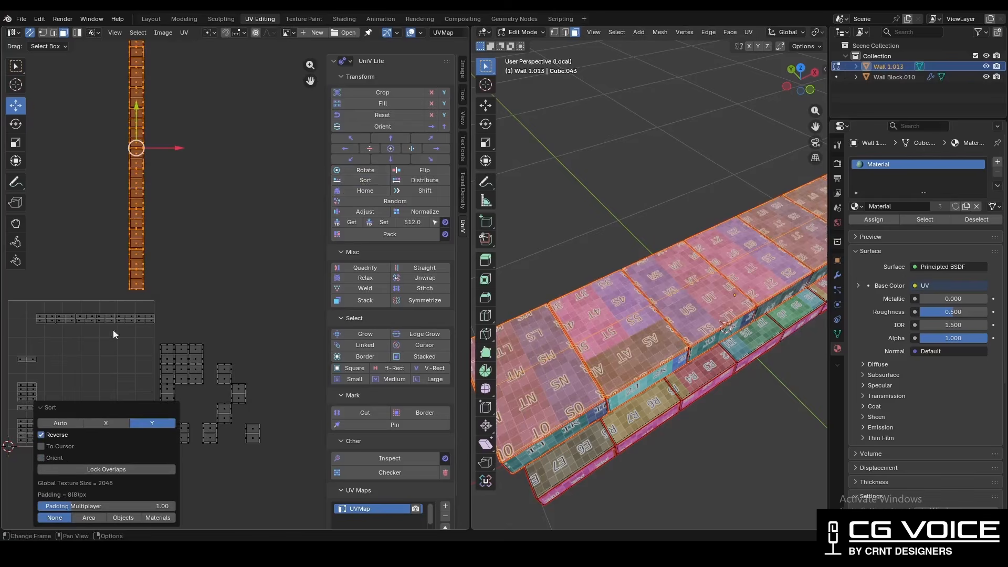
middle_click_drag(166, 222, 194, 225, "shift")
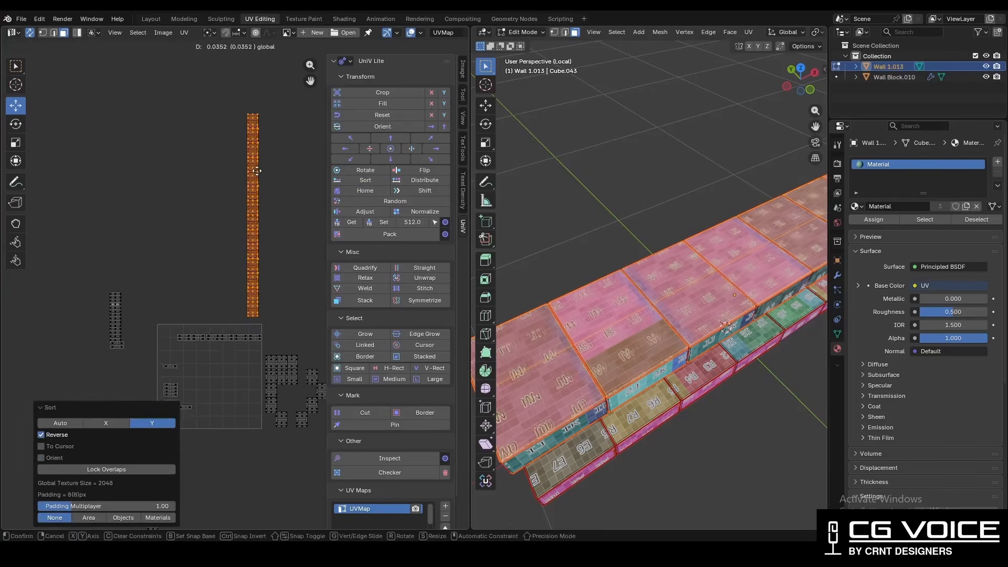
left_click(255, 171)
Sort the lower row's top and underside islands along Y with Orient off and move the column about 0.76 m in X and -1.46 m in Y.
middle_click_drag(275, 280, 179, 174)
left_click_drag(168, 351, 168, 351)
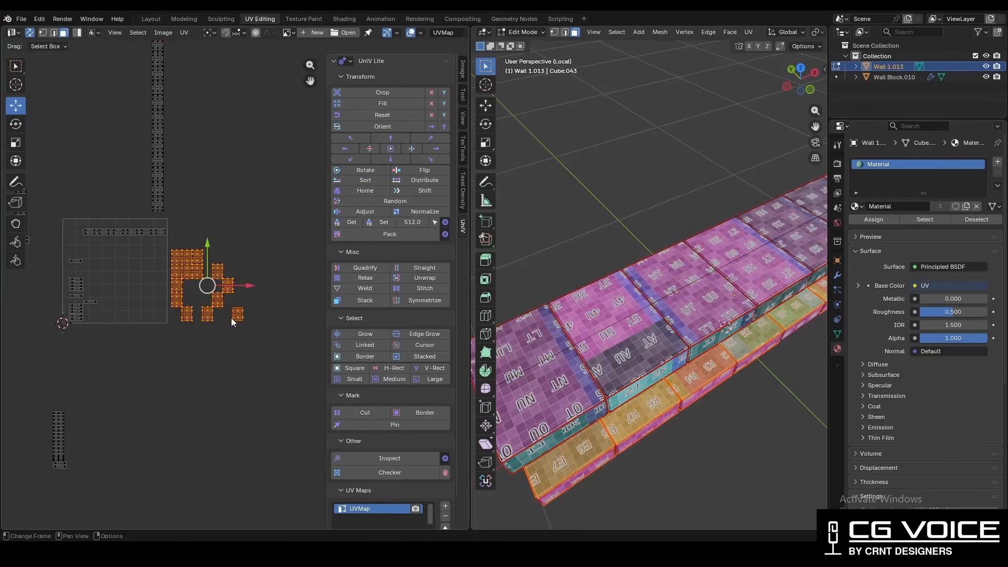
left_click(370, 181)
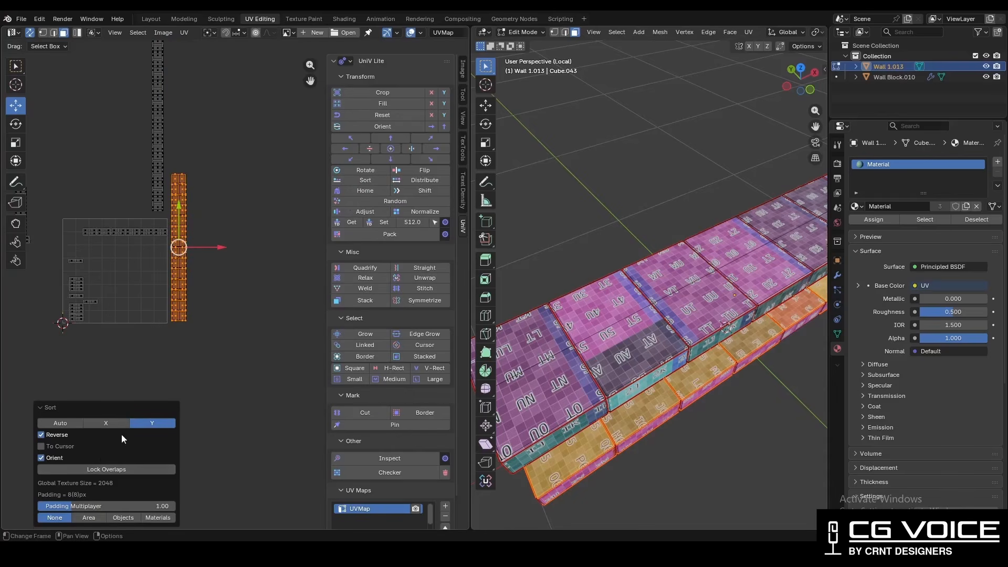
left_click(41, 458)
key("g")
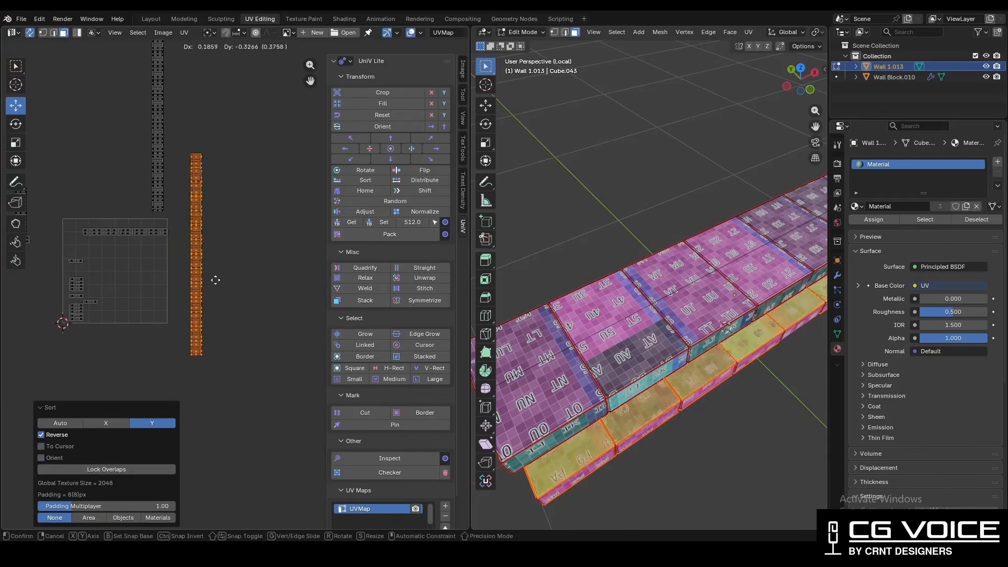
left_click(276, 399)
middle_click_drag(204, 252, 263, 340, "shift")
Select the islands remaining inside the UV grid and sort them along Y into one column with Orient off.
middle_click_drag(125, 207, 94, 173)
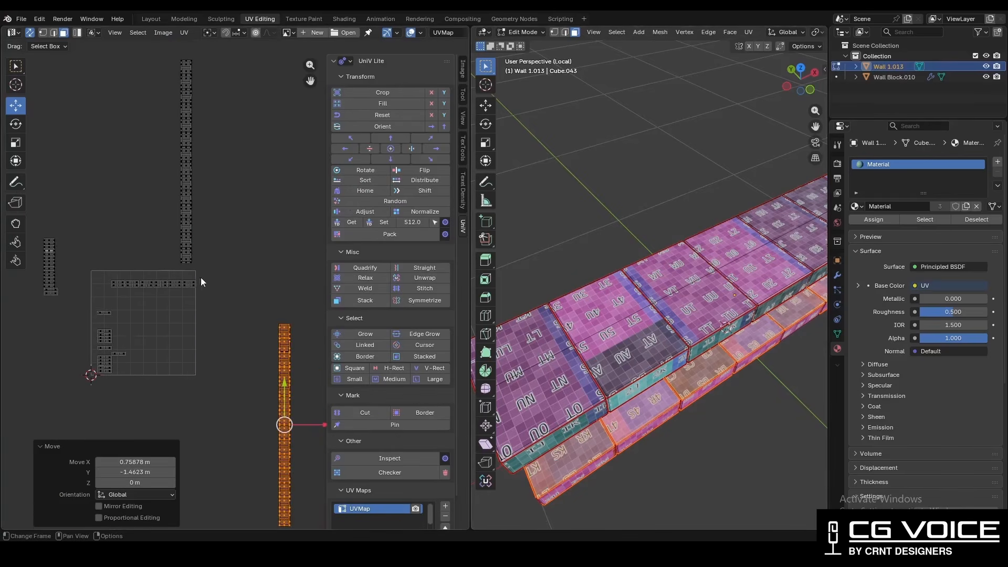
left_click_drag(93, 336, 112, 367)
middle_click_drag(693, 258, 694, 315, "ctrl")
middle_click_drag(694, 315, 302, 296)
middle_click_drag(217, 277, 255, 262)
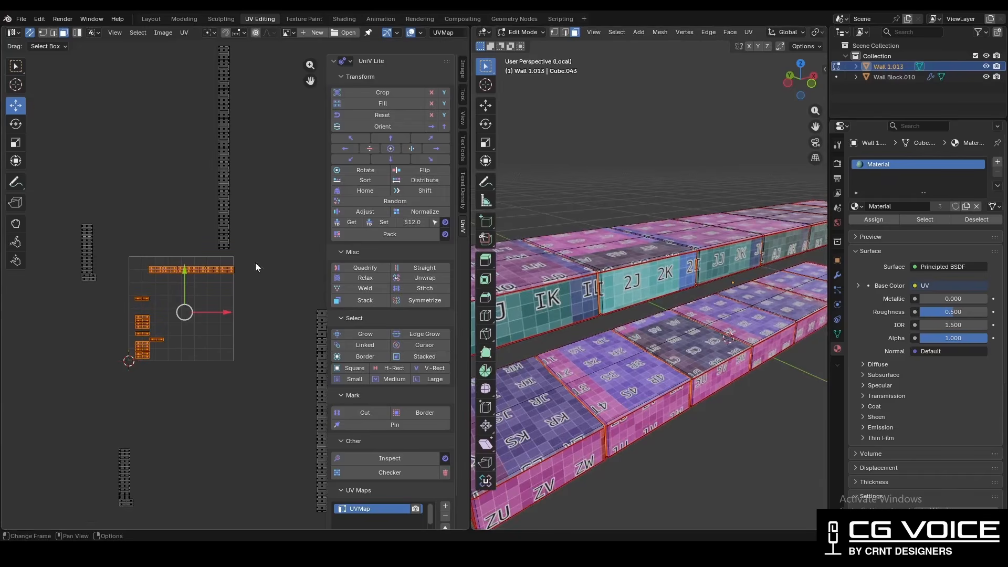
left_click(365, 181)
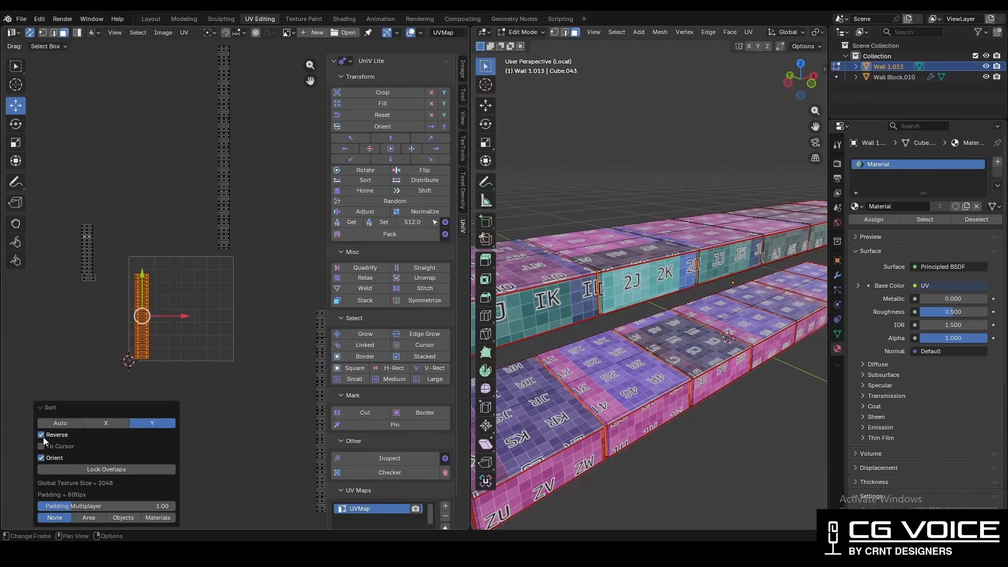
middle_click_drag(604, 326, 701, 310, "shift")
Move the newly sorted column out of the UV grid to the open space on its right, finishing with about 0.49 m in X.
key("g")
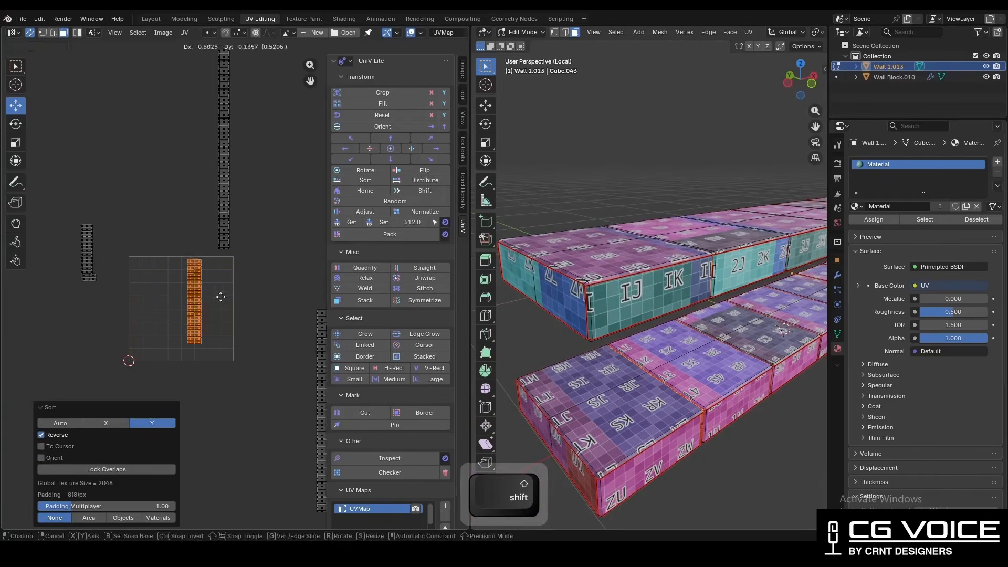
left_click(320, 236)
middle_click_drag(222, 287, 194, 312, "ctrl")
left_click_drag(228, 265, 263, 257)
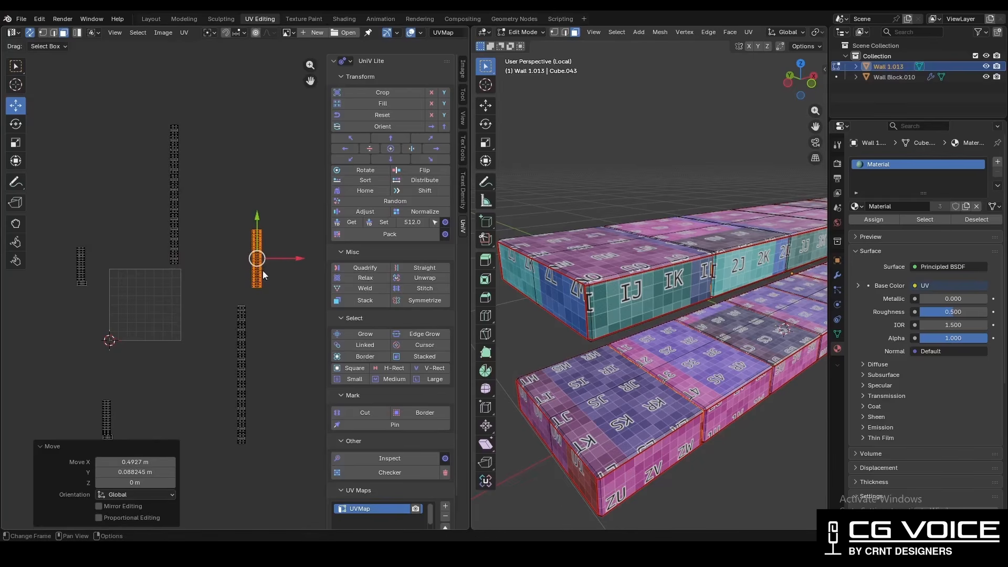
left_click_drag(287, 293, 286, 293)
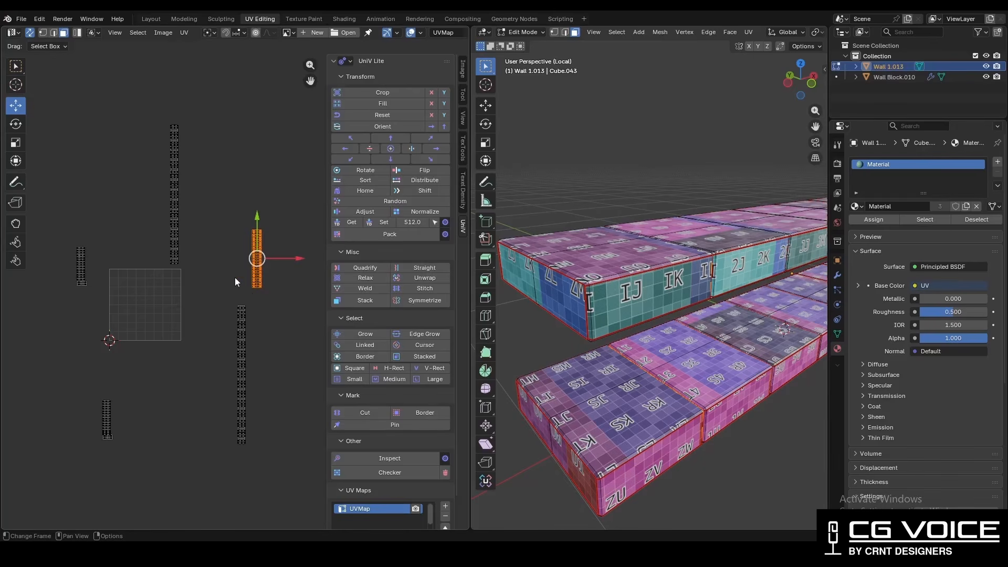
Leave local view and return to Object Mode, then add the central block to the selection with the block rows.
middle_click_drag(225, 284, 255, 290)
scroll(254, 291, "down", 3)
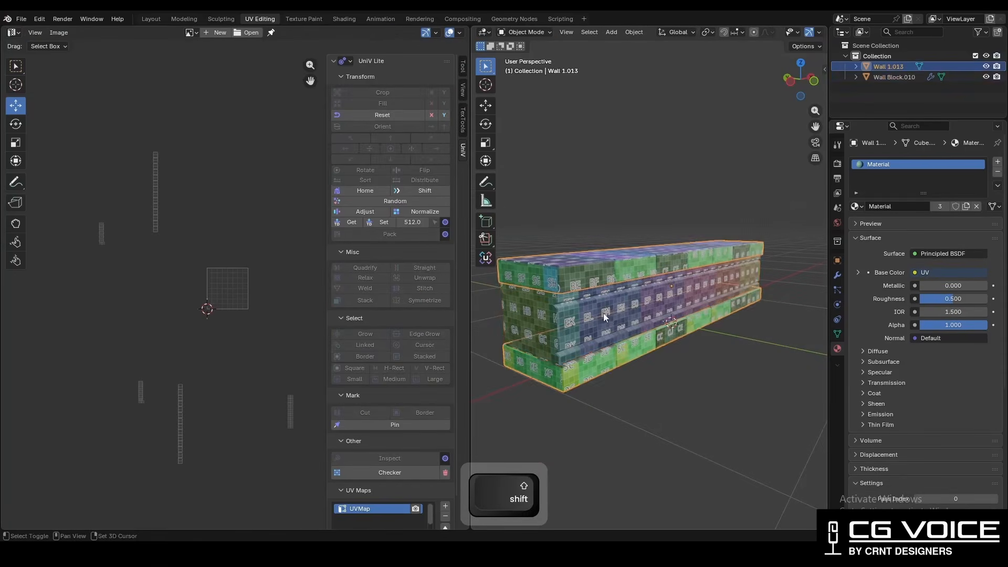
left_click(604, 313, "shift")
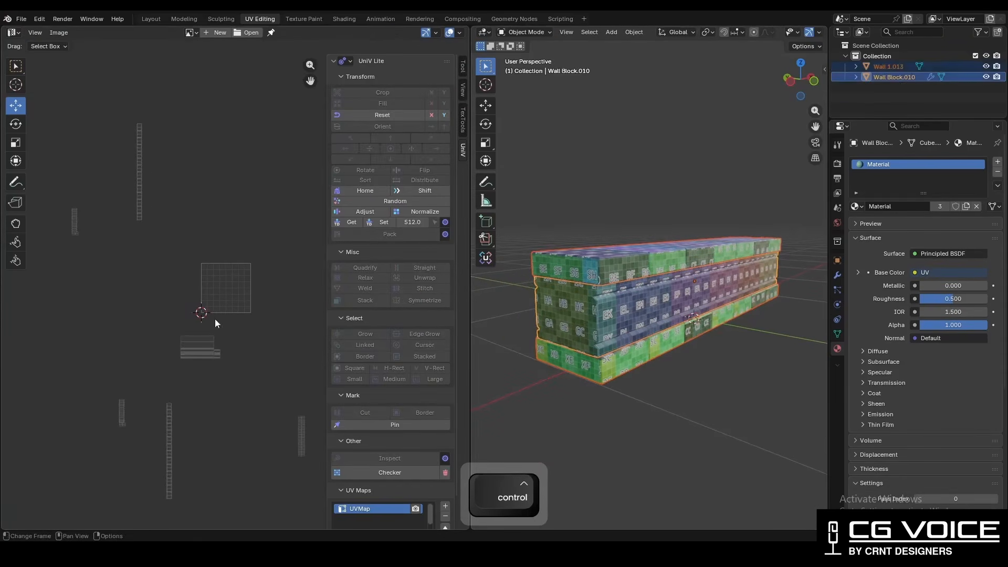
middle_click_drag(145, 310, 145, 274, "shift")
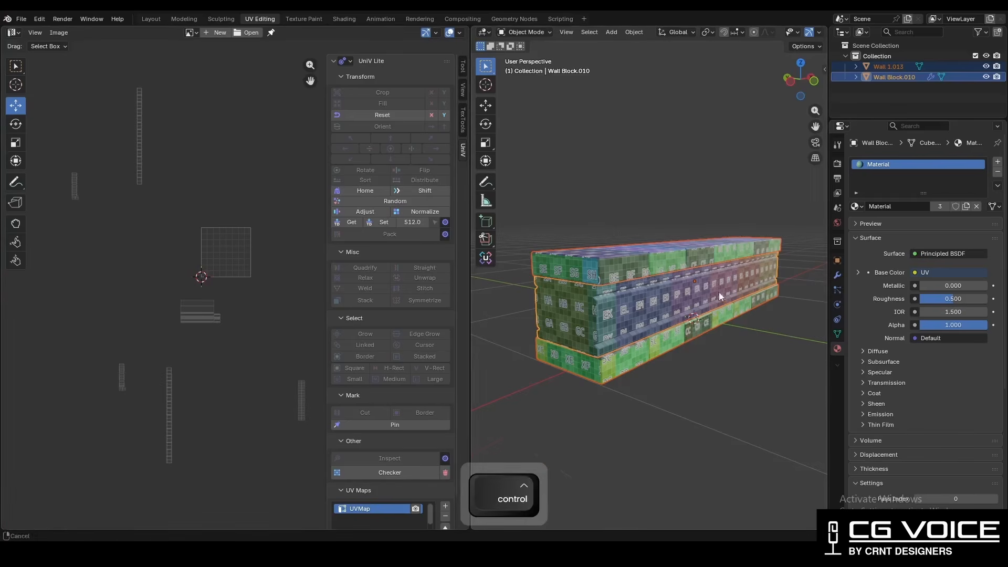
Enter Edit Mode on the selected objects and move the central block's UV islands into the UV grid's lower-left corner.
middle_click_drag(720, 292, 705, 259, "ctrl")
key("Tab")
left_click_drag(137, 275, 248, 336)
middle_click_drag(226, 332, 228, 238, "ctrl")
middle_click_drag(195, 328, 170, 331)
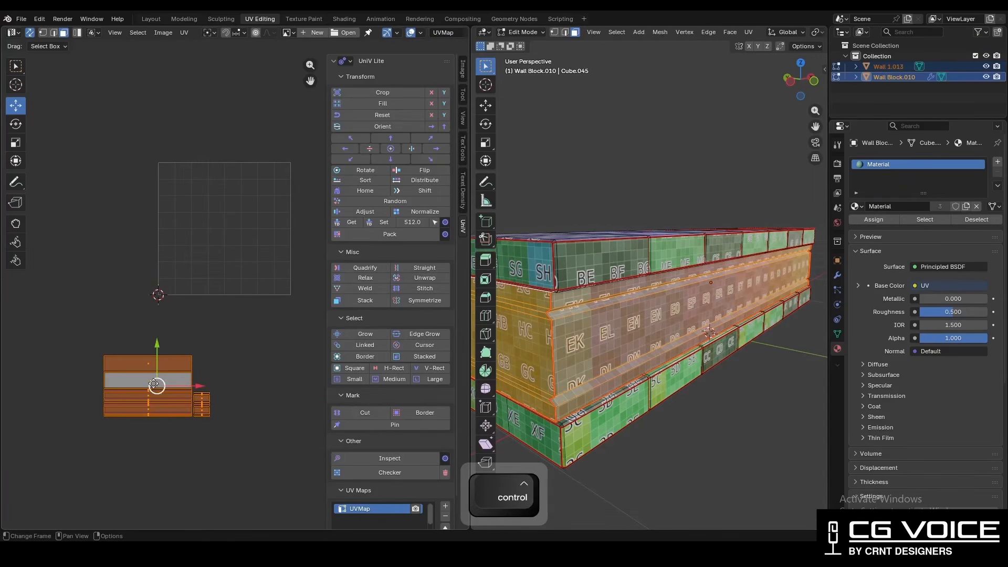
left_click_drag(153, 386, 210, 262)
middle_click_drag(211, 263, 231, 202, "ctrl")
left_click_drag(179, 216, 175, 218)
Select the central block's short islands and nudge them into place beside its long strips within the UV grid.
middle_click_drag(289, 267, 226, 283, "shift")
middle_click_drag(226, 283, 227, 231, "ctrl")
left_click_drag(273, 226, 205, 346)
left_click_drag(265, 288, 261, 287)
key("a")
middle_click_drag(240, 220, 199, 267, "ctrl")
left_click_drag(208, 223, 208, 221)
Select the tall island column above the UV grid's left side and lower it about 0.90 m in Y beside the short column.
middle_click_drag(191, 181, 191, 262, "ctrl")
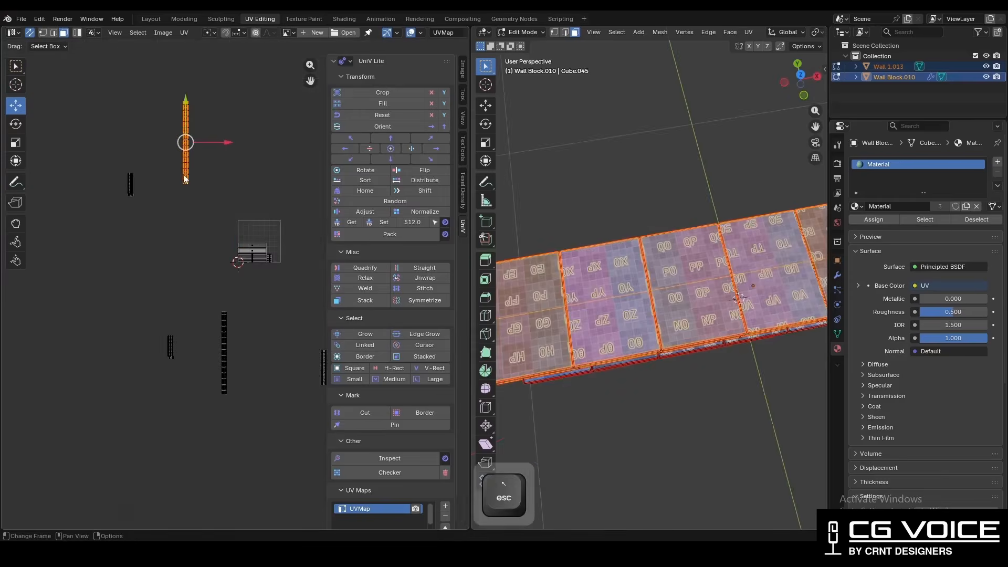
middle_click_drag(156, 192, 231, 288, "shift")
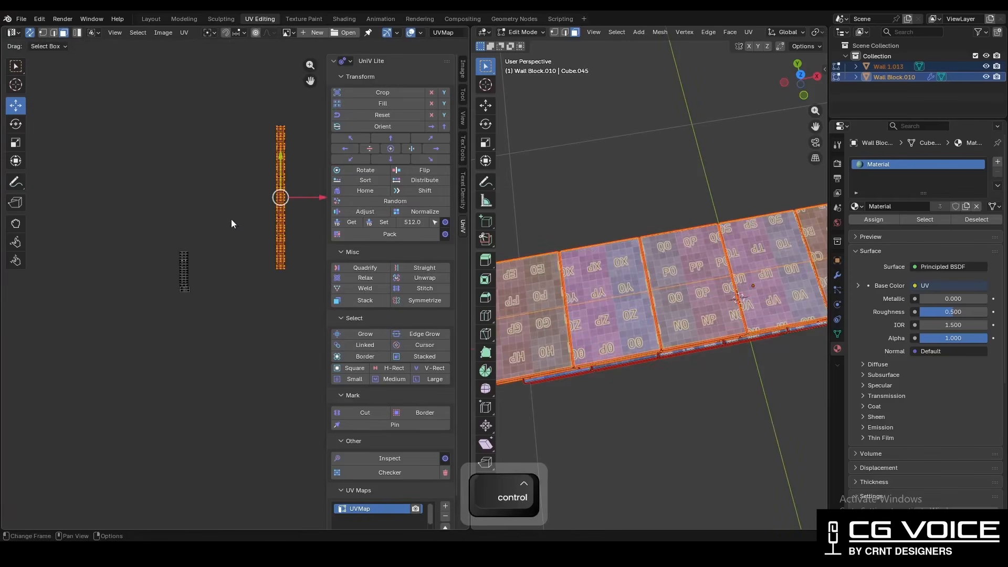
key("g")
key("x")
left_click(139, 326)
middle_click_drag(139, 326, 259, 351, "shift")
middle_click_drag(259, 350, 281, 203, "ctrl")
left_click_drag(293, 198, 279, 326)
Select the upper half of the tall column and place it alongside the lower half as a second column.
middle_click_drag(271, 304, 171, 301)
middle_click_drag(171, 301, 220, 217, "ctrl")
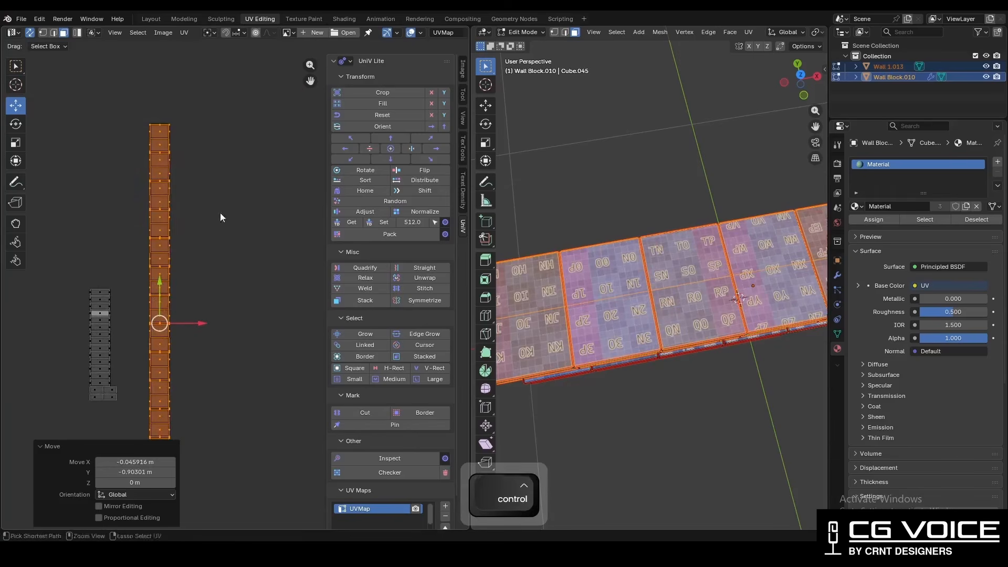
left_click_drag(213, 92, 119, 310)
middle_click_drag(189, 307, 184, 203, "shift")
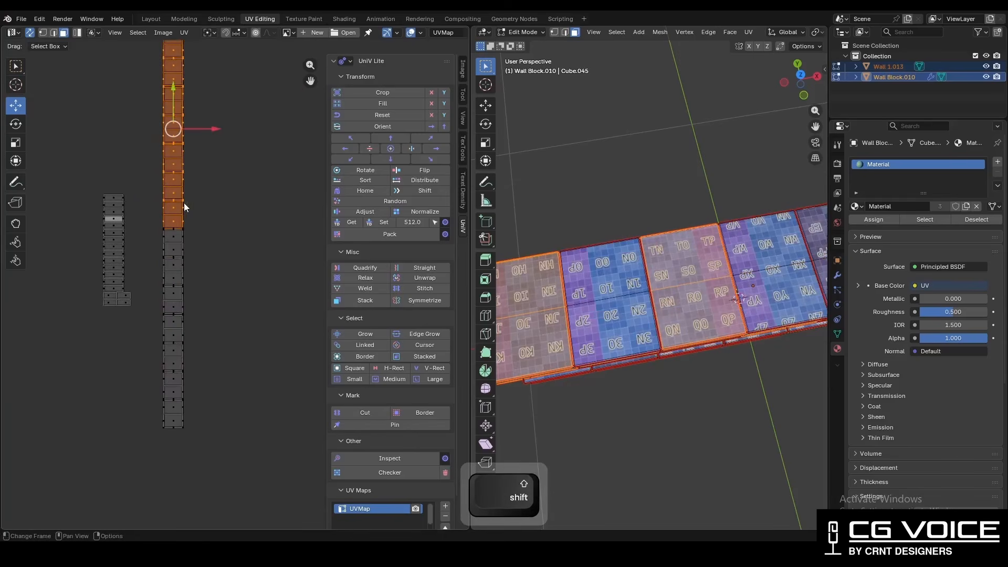
key("l")
key("g")
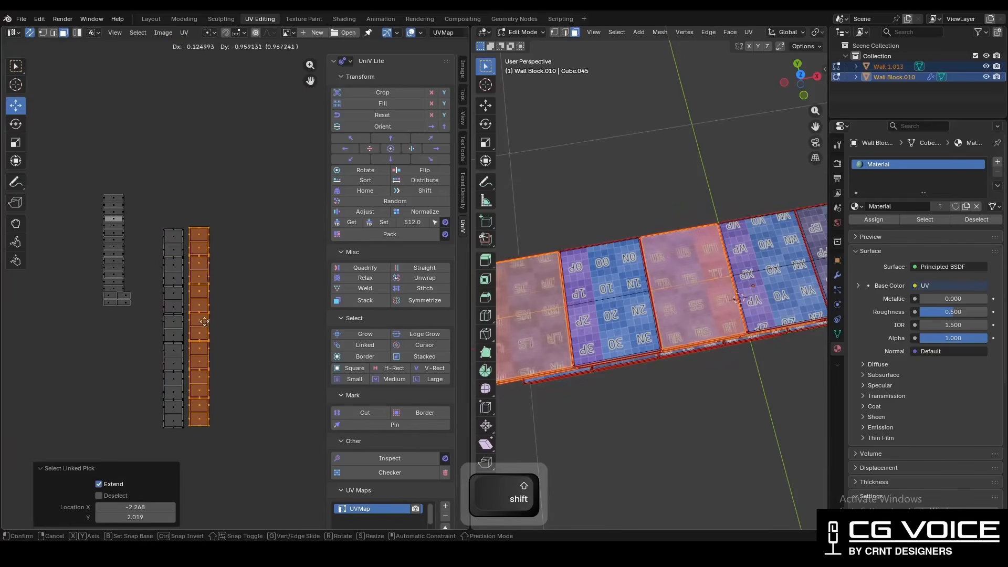
left_click(162, 338)
Move both half-columns about 2.32 m in X and -0.45 m in Y above the central block's islands and fine-tune their position.
middle_click_drag(210, 246, 227, 310, "ctrl")
middle_click_drag(227, 311, 94, 276)
left_click_drag(121, 181, 61, 343)
left_click_drag(90, 263, 277, 300)
middle_click_drag(271, 315, 223, 191)
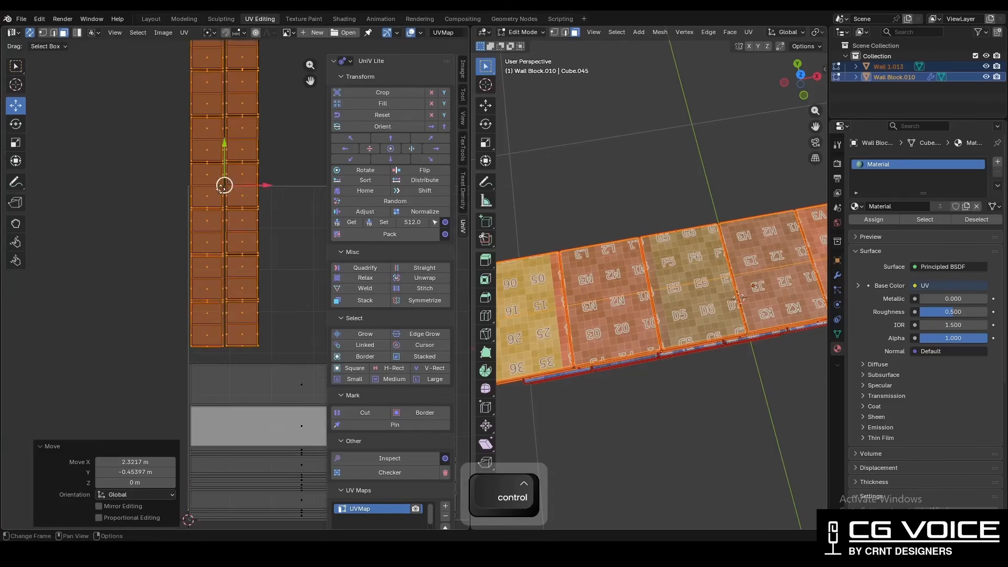
left_click_drag(223, 191, 221, 222, "shift")
middle_click_drag(221, 223, 181, 321)
middle_click_drag(181, 320, 184, 336, "ctrl")
Select the linked islands in the upper half of both columns and place them beside the lower half as two more columns.
left_click(219, 162)
key("l")
key("l")
key("l")
key("l")
key("l")
key("l")
key("l")
key("l")
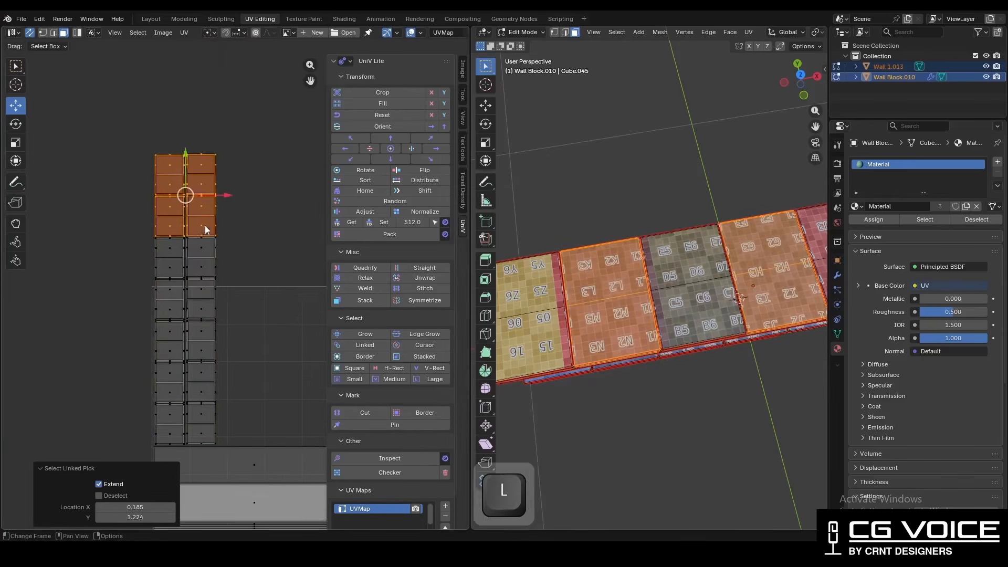
left_click_drag(207, 252, 243, 387)
middle_click_drag(243, 387, 244, 341, "ctrl")
left_click_drag(243, 342, 242, 347, "shift")
Pick the blocks protruding above the four columns and restack them as a shorter fifth column beside them.
left_click(255, 180)
key("l")
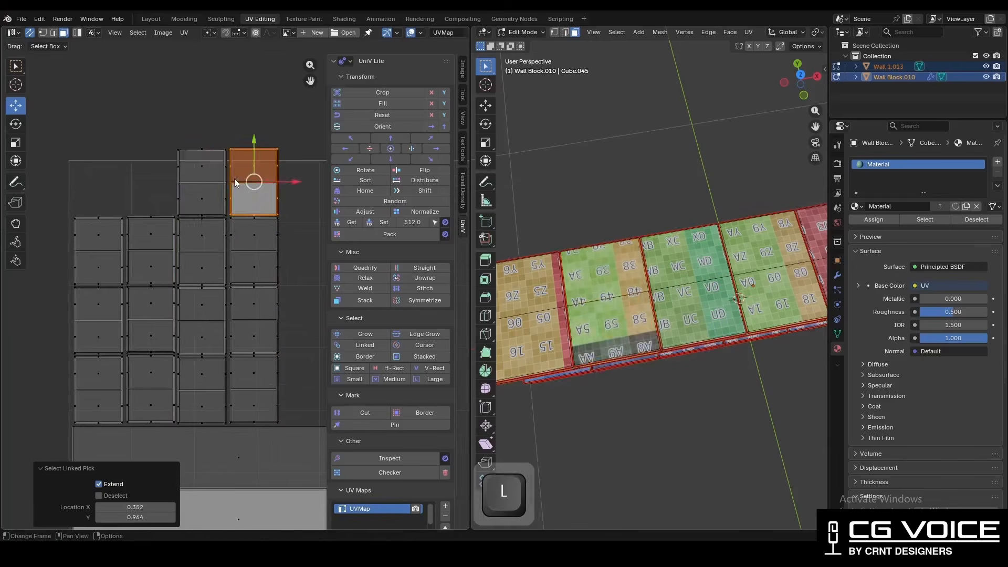
key("l")
middle_click_drag(200, 177, 133, 162)
left_click_drag(166, 180, 268, 385)
middle_click_drag(268, 386, 234, 336)
scroll(233, 337, "up", 1)
left_click(279, 318)
key("l")
left_click_drag(279, 318, 209, 225)
middle_click_drag(235, 169, 276, 183, "ctrl")
Select the tall island column below the UV grid and move it up to the open space beside the grid's right edge.
left_click_drag(206, 258, 154, 436)
scroll(155, 351, "up", 2)
middle_click_drag(205, 322, 103, 426)
left_click_drag(104, 426, 292, 217)
middle_click_drag(292, 218, 267, 366)
left_click_drag(268, 366, 266, 224)
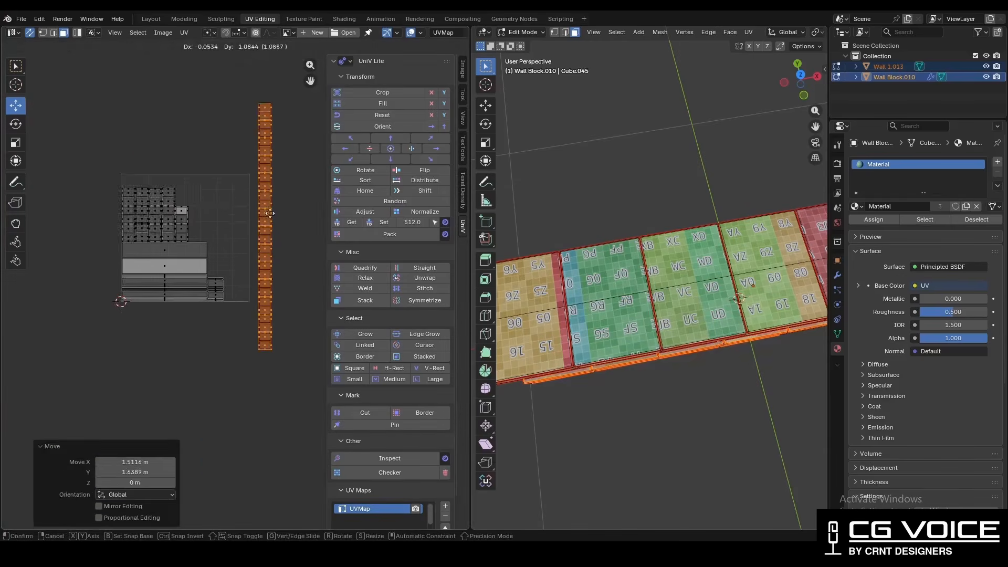
Select the upper islands of this tall column and place them alongside its lower half, about 0.11 m in X and -1.10 m in Y.
middle_click_drag(263, 218, 263, 174, "ctrl")
left_click(225, 117)
key("l")
key("l")
key("l")
key("l")
key("l")
key("l")
left_click_drag(218, 184, 247, 383)
middle_click_drag(257, 372, 250, 304)
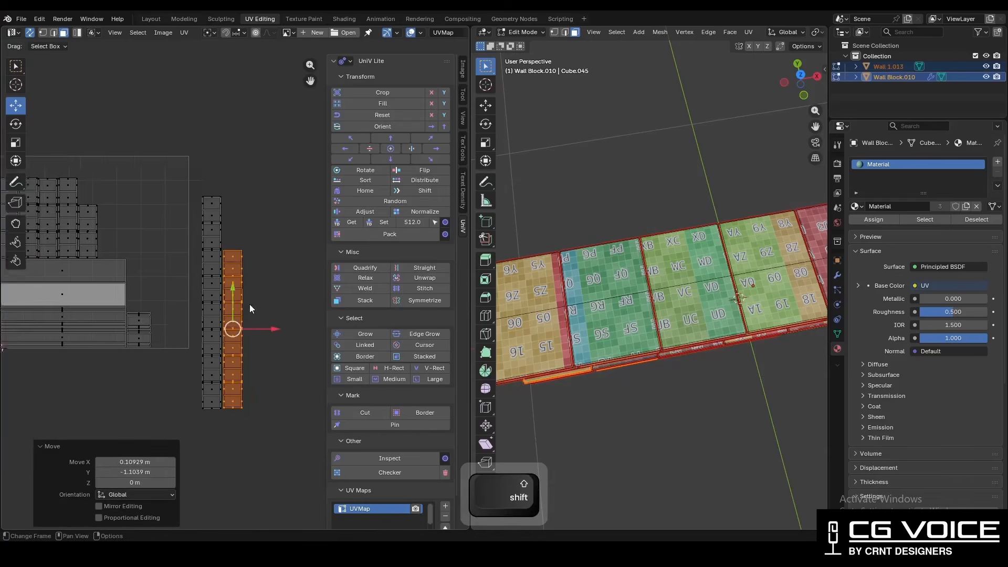
scroll(244, 302, "up", 2)
left_click_drag(225, 354, 216, 363)
Pick the topmost remaining islands of the longer column and add them to the top of the shorter column.
left_click(185, 185)
key("l")
left_click(204, 162)
key("l")
left_click_drag(200, 160, 235, 200)
middle_click_drag(239, 205, 239, 274, "ctrl")
Move the column pair about -0.39 m in X and 0.52 m in Y above the central block's short islands and fine-tune its placement.
left_click_drag(237, 192, 303, 426)
left_click_drag(276, 304, 190, 240)
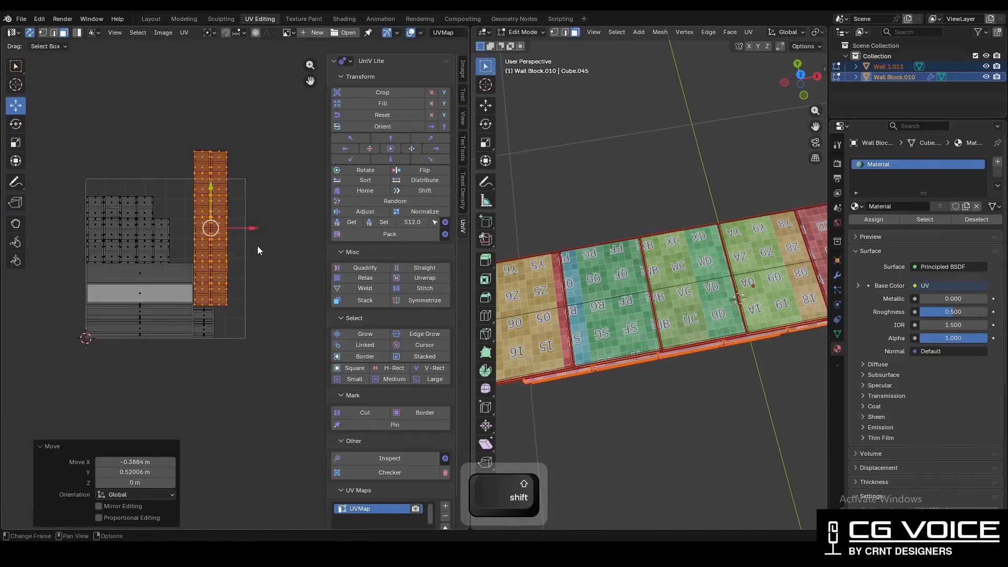
middle_click_drag(257, 246, 266, 192, "ctrl")
mouse_move(225, 205)
left_mouse_down()
mouse_move(221, 217)
mouse_move(236, 216)
left_mouse_up()
middle_click_drag(236, 220, 216, 260, "ctrl")
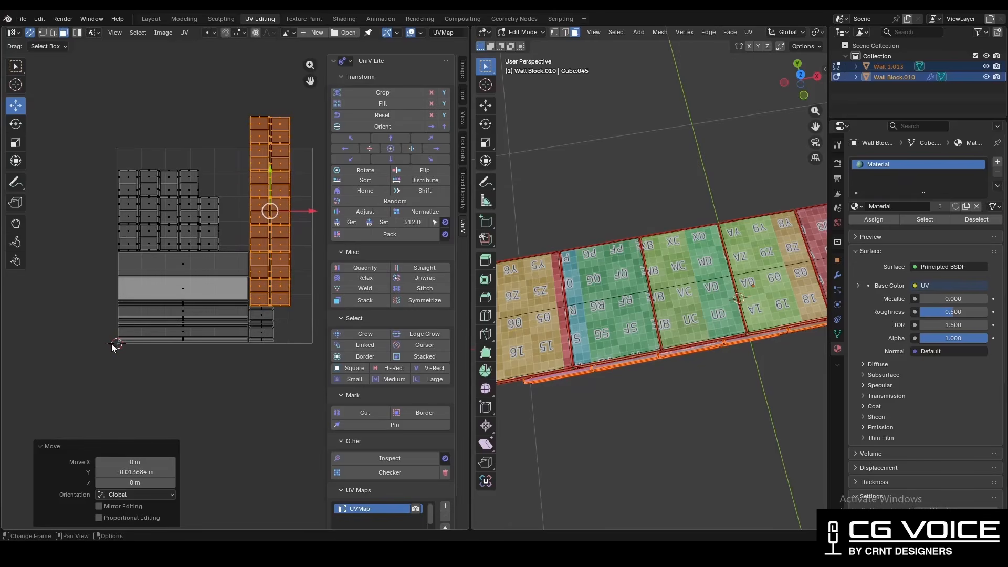
middle_click_drag(235, 272, 184, 301)
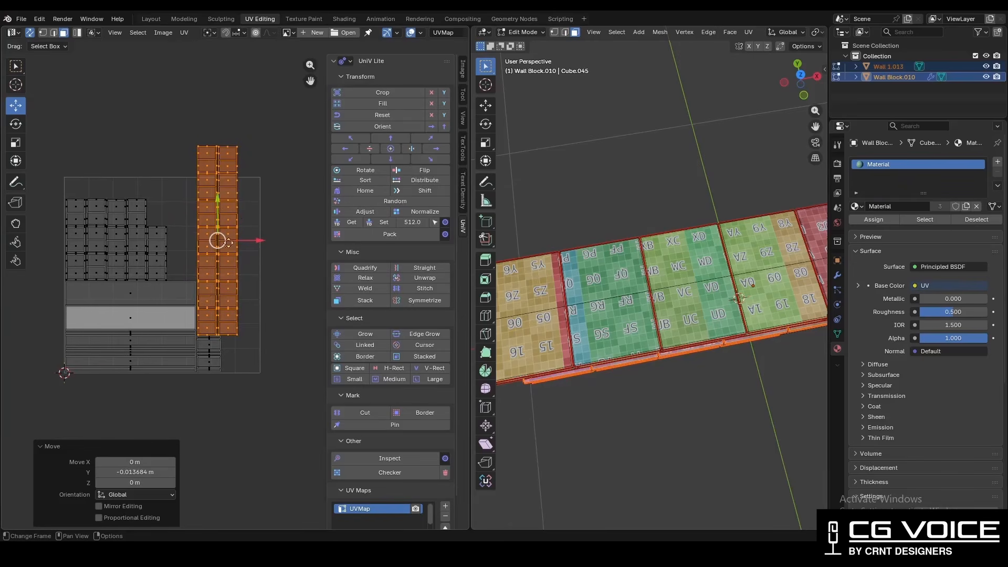
middle_click_drag(262, 305, 258, 265, "ctrl")
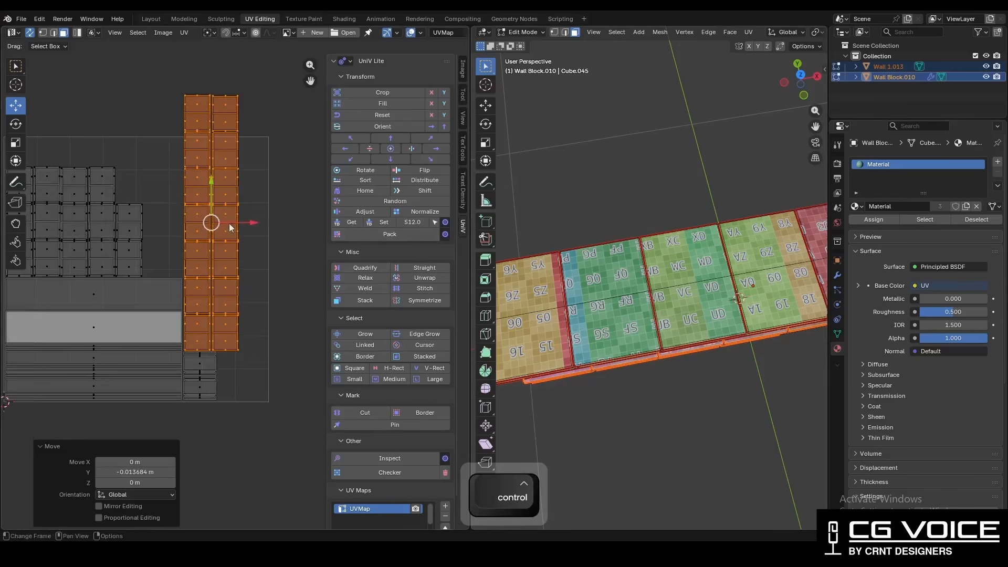
middle_click_drag(229, 224, 233, 183, "ctrl")
middle_click_drag(232, 184, 190, 305, "ctrl")
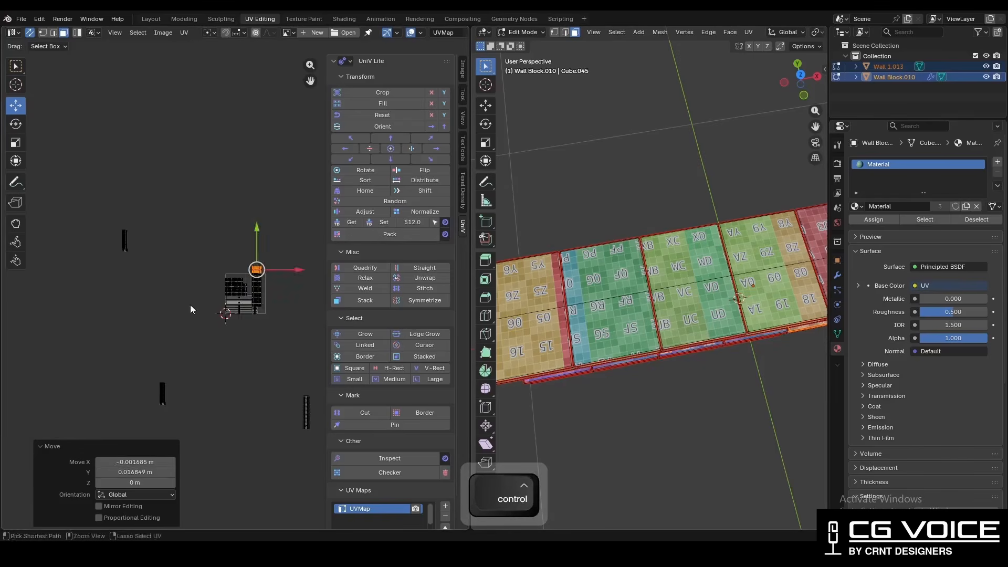
Move the short island column left of the UV grid to the grid's upper-left area, above the stacked block columns.
left_click_drag(147, 265, 108, 215)
left_click_drag(124, 237, 236, 254)
middle_click_drag(236, 257, 165, 219, "ctrl")
Shift the islands above the third row sideways and down to form a second and third stack along the grid's upper edge.
left_click_drag(236, 70, 117, 305)
left_click_drag(167, 195, 258, 258)
middle_click_drag(259, 257, 214, 236, "shift")
middle_click_drag(213, 235, 214, 203, "ctrl")
left_click_drag(241, 85, 126, 288)
left_click_drag(182, 183, 243, 244)
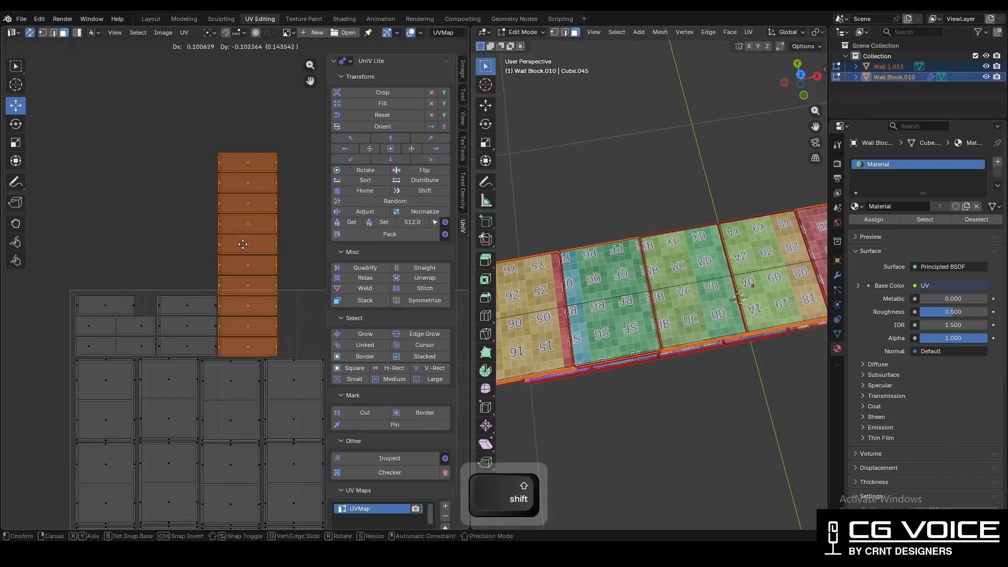
middle_click_drag(242, 268, 252, 242, "ctrl")
middle_click_drag(252, 241, 189, 222, "shift")
Repeatedly move the remaining islands protruding above the grid sideways and down, continuing the row of stacks.
left_click_drag(243, 68, 116, 283)
left_click_drag(184, 184, 273, 270)
middle_click_drag(273, 270, 157, 237, "shift")
middle_click_drag(157, 237, 157, 257, "ctrl")
left_click_drag(234, 117, 110, 239)
left_click_drag(156, 202, 209, 370)
left_click(283, 246)
Move the short island column at the lower left of the UV grid up beside the grid's upper-right corner.
middle_click_drag(310, 221, 317, 302, "ctrl")
middle_click_drag(318, 302, 267, 335)
middle_click_drag(267, 335, 318, 236)
left_click_drag(99, 418, 95, 429)
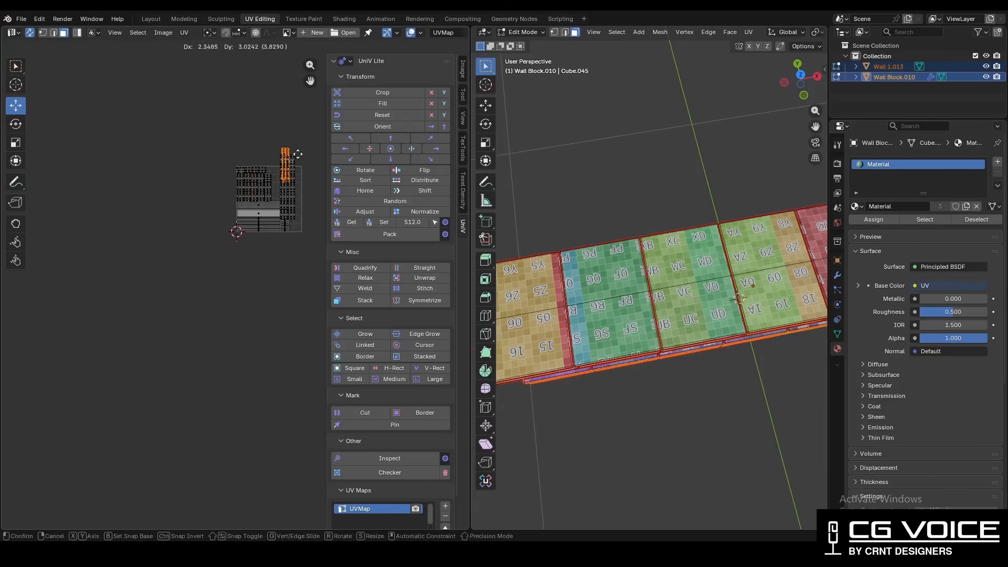
left_click(316, 145)
middle_click_drag(317, 145, 241, 227)
middle_click_drag(237, 292, 290, 217, "ctrl")
Gather the loose block islands above the grid's upper edge into a vertical stack beside the short island stacks.
left_click_drag(158, 161, 262, 231)
key("g")
left_click(201, 188)
left_click(233, 132)
key("l")
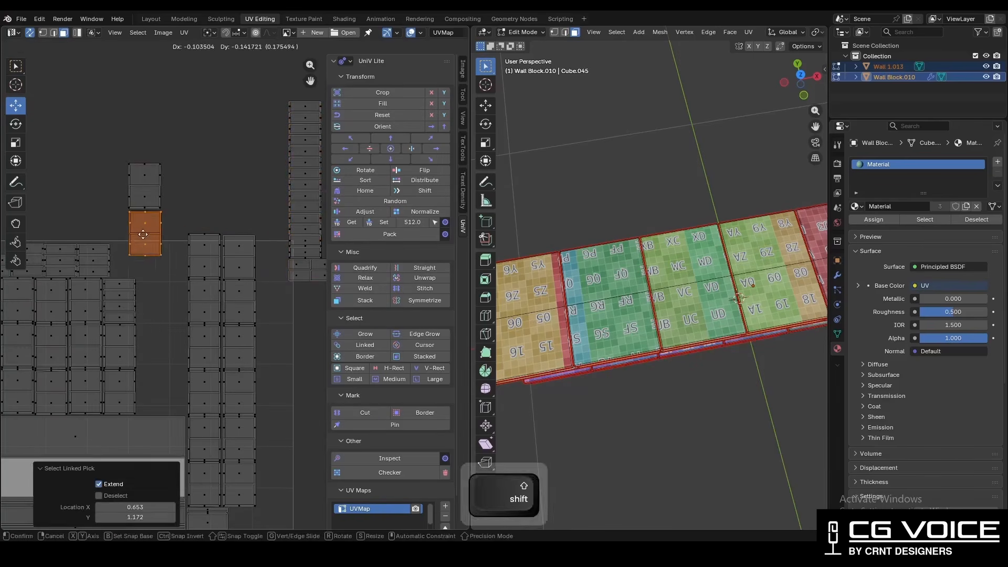
left_click(143, 235)
Lower the stacked blocks into the gap between the fifth block column and the tall column pair.
left_click_drag(193, 294, 126, 138)
key("g")
left_click(195, 386)
middle_click_drag(195, 386, 188, 295)
middle_click_drag(188, 295, 186, 250, "ctrl")
left_click_drag(117, 171, 171, 243)
key("g")
left_click(166, 252)
Pick single block islands by linked selection and move each one into the new column beside the tall column pair.
middle_click_drag(167, 252, 97, 91, "ctrl")
left_click(180, 213)
key("l")
key("l")
key("g")
left_click(188, 190)
left_click(263, 237)
key("l")
key("g")
left_click(205, 357)
middle_click_drag(97, 92, 84, 106, "ctrl")
key("l")
key("g")
left_click(261, 441)
key("g")
middle_click_drag(261, 441, 268, 217, "shift")
left_click(243, 394)
Move four islands from the short column about -0.45 m in X and -0.40 m in Y, then fit them precisely beside the last stack.
left_click_drag(202, 163, 286, 260)
left_click_drag(243, 234, 62, 397)
middle_click_drag(62, 397, 181, 323)
middle_click_drag(180, 324, 252, 241, "ctrl")
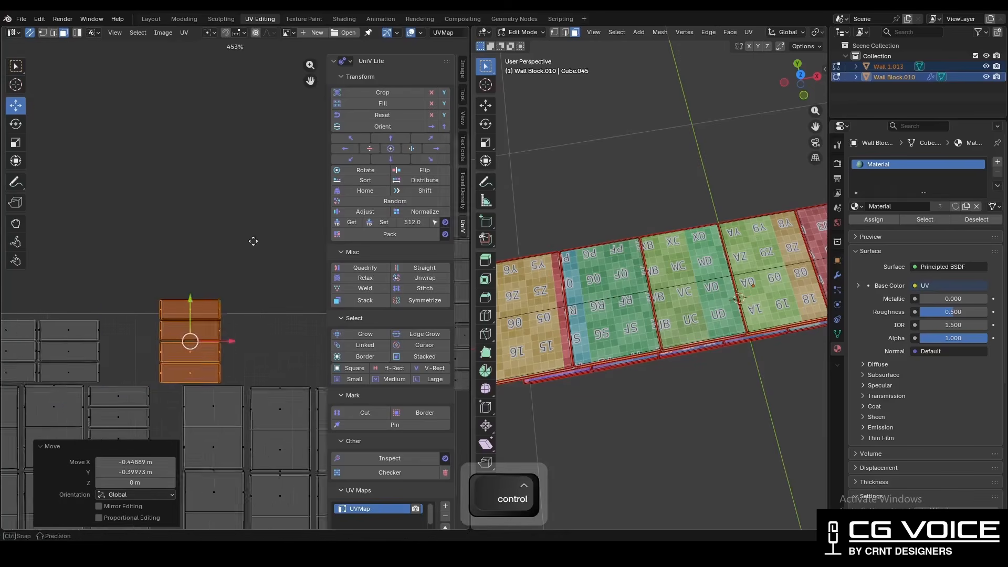
left_click_drag(191, 343, 118, 356, "shift")
Move the topmost island of that stack about 0.10 m in X and -0.10 m in Y to start the next stack.
left_click(126, 308)
left_click_drag(126, 307, 195, 376)
middle_click_drag(195, 376, 241, 191, "ctrl")
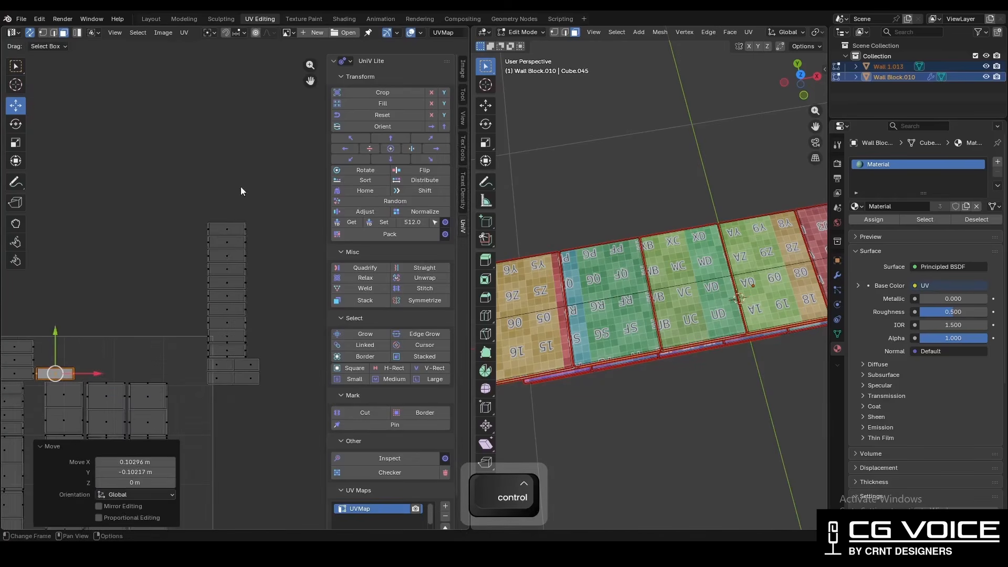
Move the top islands of the remaining short column about -0.33 m in X and -0.23 m in Y into the grid's top row and align them.
left_click_drag(170, 209, 285, 290)
left_click_drag(227, 269, 95, 360)
middle_click_drag(123, 352, 245, 302, "shift")
middle_click_drag(245, 302, 299, 235, "ctrl")
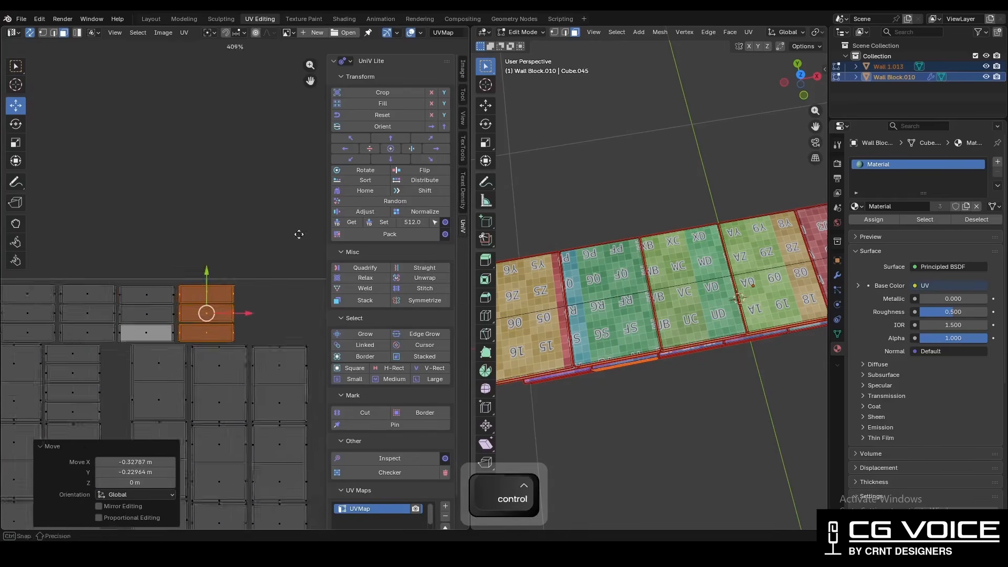
left_click_drag(223, 322, 221, 322)
Move the next three islands about -0.23 m in X and -0.13 m in Y beside the last top-row stack and align their height.
middle_click_drag(220, 322, 81, 256, "shift")
left_click_drag(209, 109, 325, 201)
left_click_drag(261, 175, 120, 255)
middle_click_drag(181, 235, 286, 171, "shift")
middle_click_drag(287, 172, 265, 184, "ctrl")
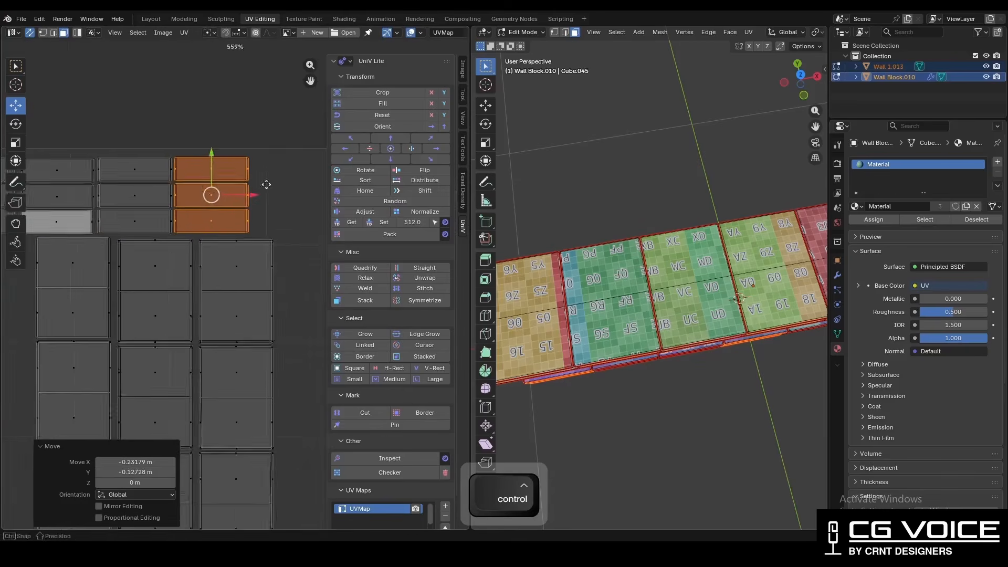
left_click_drag(211, 153, 212, 155)
middle_click_drag(150, 235, 242, 186, "ctrl")
left_click_drag(263, 129, 212, 157)
middle_click_drag(241, 186, 279, 258)
left_click_drag(291, 251, 162, 320)
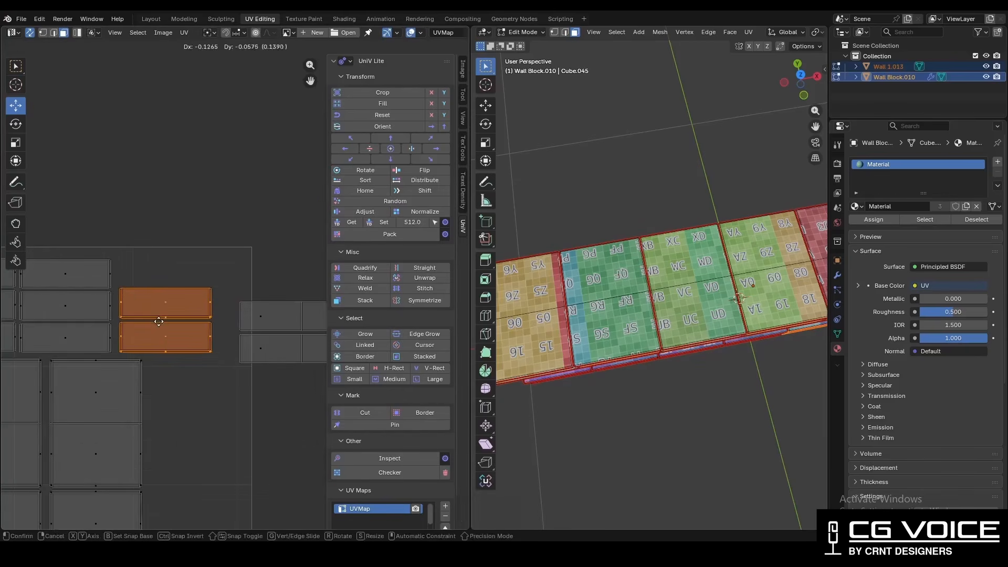
middle_click_drag(244, 352, 162, 334)
key("ctrl+z")
middle_click_drag(203, 299, 240, 301)
left_click_drag(307, 203, 215, 336)
left_click_drag(253, 272, 125, 266)
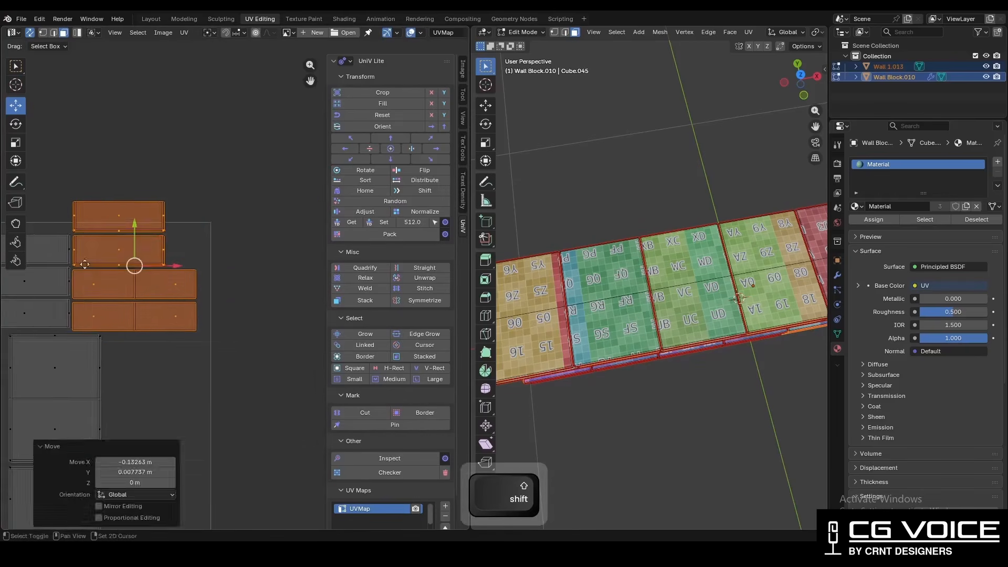
key("ctrl+z")
mouse_move(160, 272)
middle_mouse_down()
mouse_move(223, 285)
mouse_move(155, 280)
middle_mouse_up()
key("ctrl+z")
key("ctrl+z")
key("ctrl+shift+z")
Move the last wide and short islands beside the final top-row stack, and reposition the short islands that extend above the grid.
left_click_drag(279, 296, 153, 288)
left_click_drag(226, 168, 67, 231)
middle_click_drag(254, 278, 332, 197, "ctrl")
left_click_drag(268, 198, 285, 282)
Select the remaining double column of small islands and move it beside the tall block columns at the UV grid's right edge.
middle_click_drag(211, 179, 190, 221, "ctrl")
middle_click_drag(191, 221, 225, 368, "ctrl")
middle_click_drag(224, 367, 224, 395)
left_click_drag(254, 385, 295, 490)
left_click_drag(285, 456, 203, 247)
middle_click_drag(203, 247, 208, 329, "shift")
middle_click_drag(209, 330, 206, 258, "ctrl")
middle_click_drag(181, 334, 268, 236)
middle_click_drag(247, 336, 245, 286, "ctrl")
left_click_drag(227, 336, 206, 260)
middle_click_drag(206, 261, 263, 237, "shift")
Scale the double column to about 0.74 and move it about -0.014 m in X and 0.087 m in Y to fit inside the grid.
key("s")
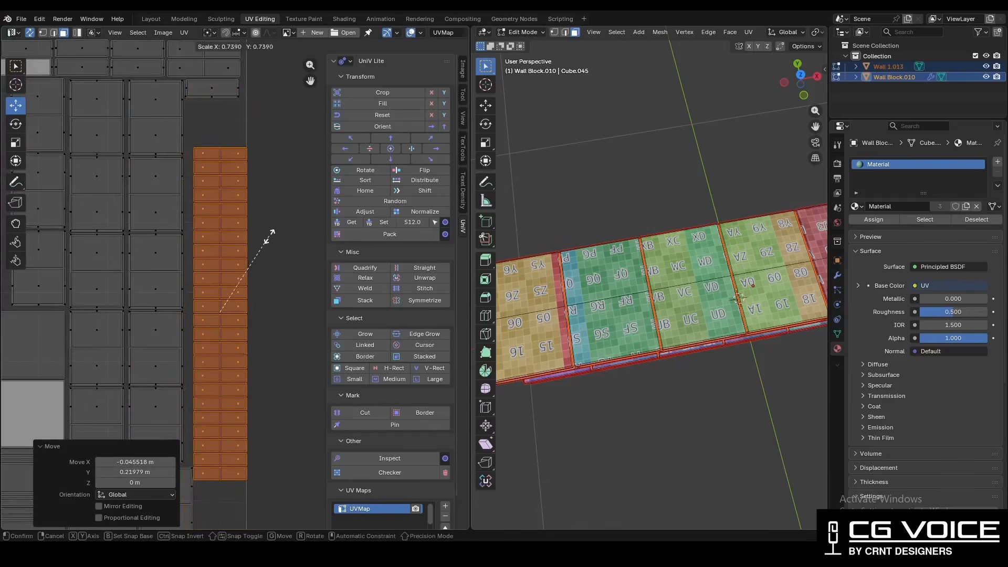
left_click(269, 238)
middle_click_drag(619, 320, 678, 266)
left_click_drag(221, 312, 241, 239)
Examine the complete island layout inside the UV grid for spacing and remaining gaps.
scroll(675, 252, "down", 4)
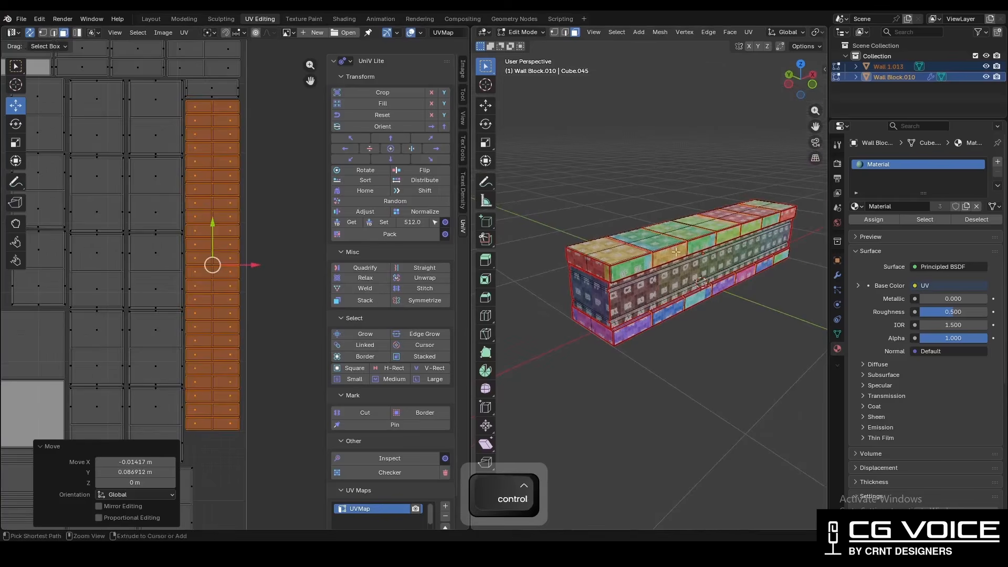
middle_click_drag(184, 239, 184, 320, "ctrl")
mouse_move(268, 301)
middle_mouse_down()
mouse_move(184, 274)
mouse_move(285, 302)
middle_mouse_up()
middle_click_drag(264, 318, 210, 225, "ctrl")
middle_click_drag(222, 249, 260, 272)
middle_click_drag(250, 311, 236, 251, "ctrl")
middle_click_drag(236, 251, 270, 306, "shift")
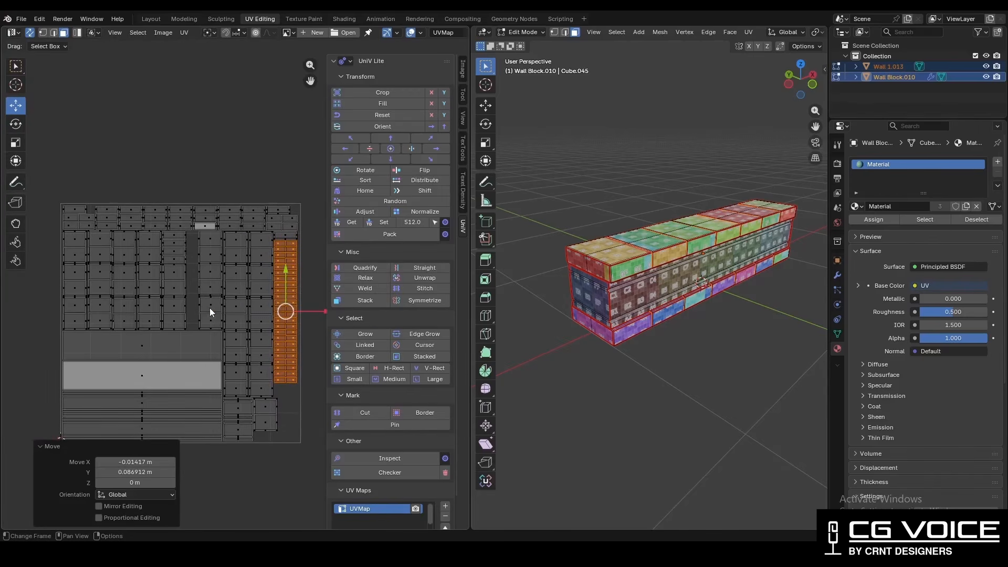
scroll(218, 300, "up", 2)
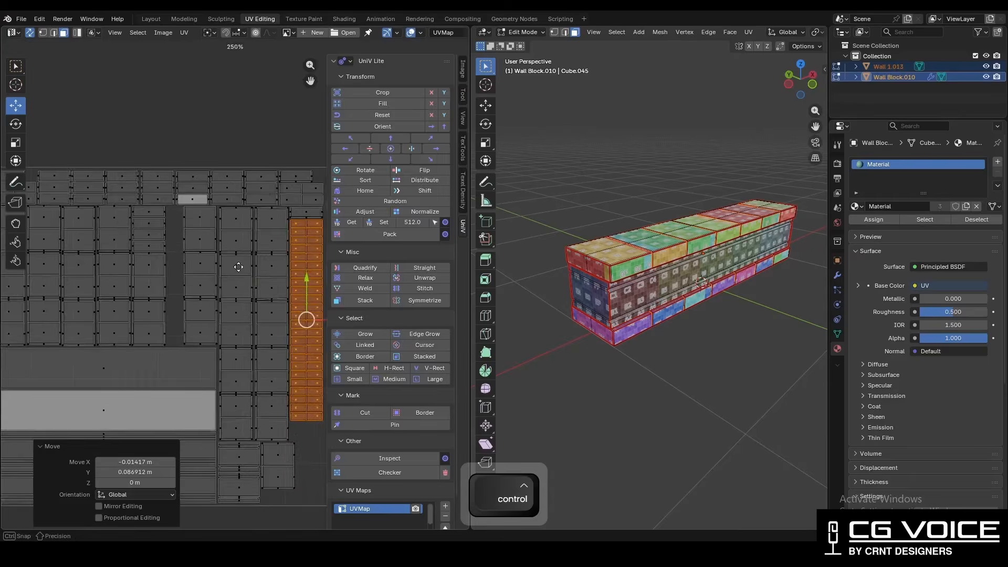
Select all the UV islands, return to Object Mode, and save the file UVUNWRAPPING.blend.
key("a")
key("Tab")
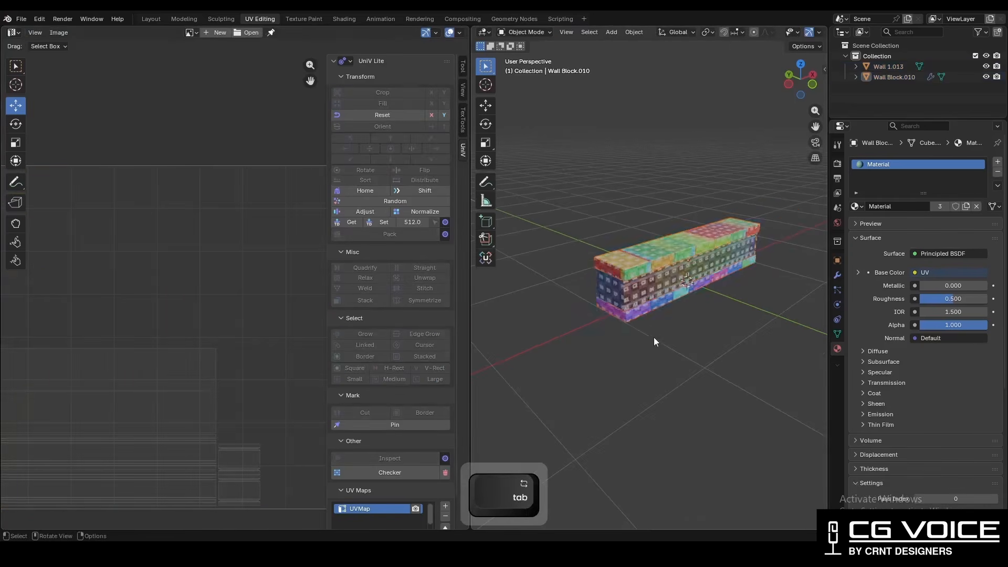
scroll(654, 337, "up", 5)
key("ctrl+s")
middle_click_drag(624, 262, 699, 303)
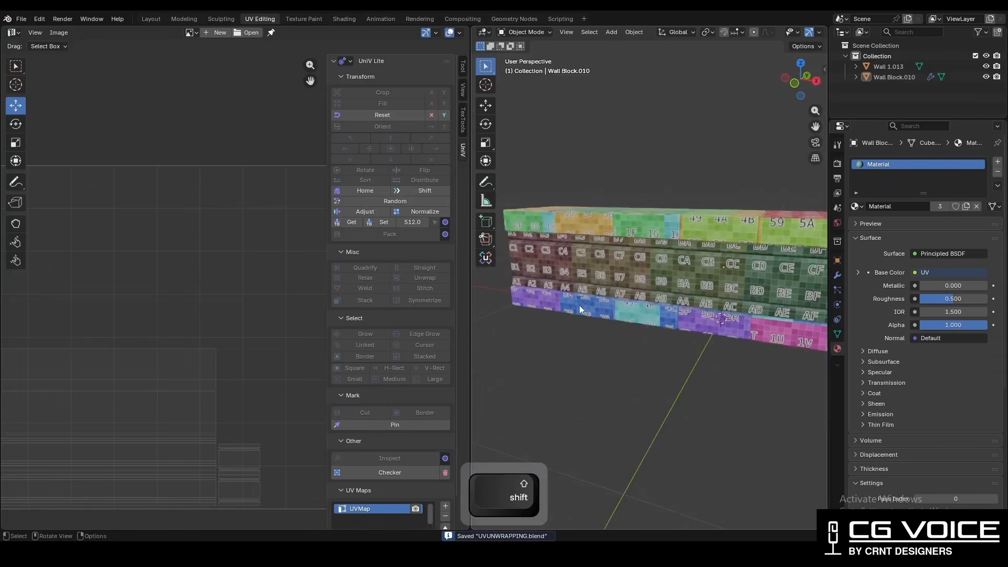
scroll(579, 305, "down", 5)
Select Wall Block.010 and Wall 1.013 together, make Wall 1.013 active, and enter Edit Mode with every face selected.
left_click(633, 278, "shift")
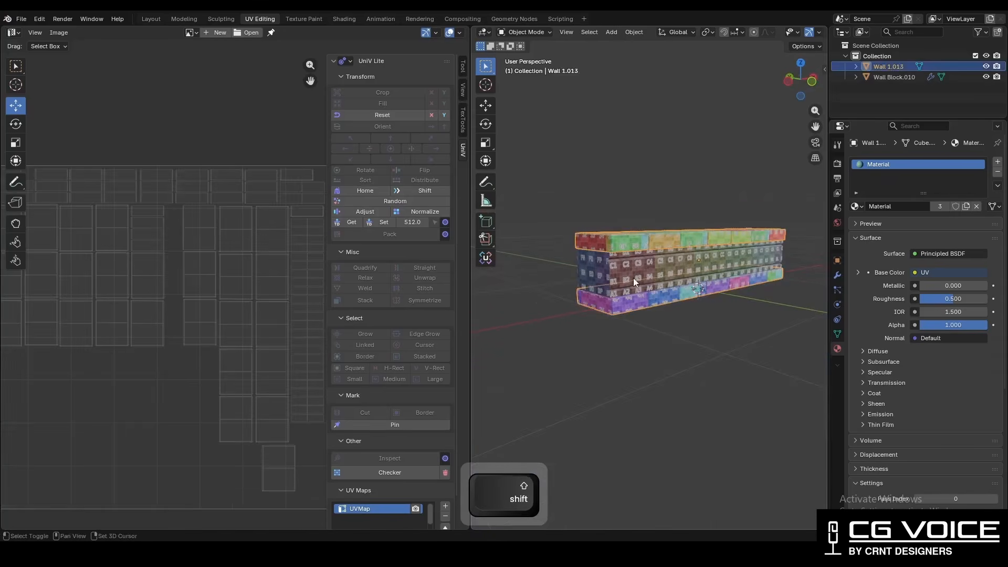
left_click(633, 278, "shift")
mouse_move(247, 288)
middle_mouse_down("ctrl")
mouse_move(241, 340)
mouse_move(244, 306)
middle_mouse_up("ctrl")
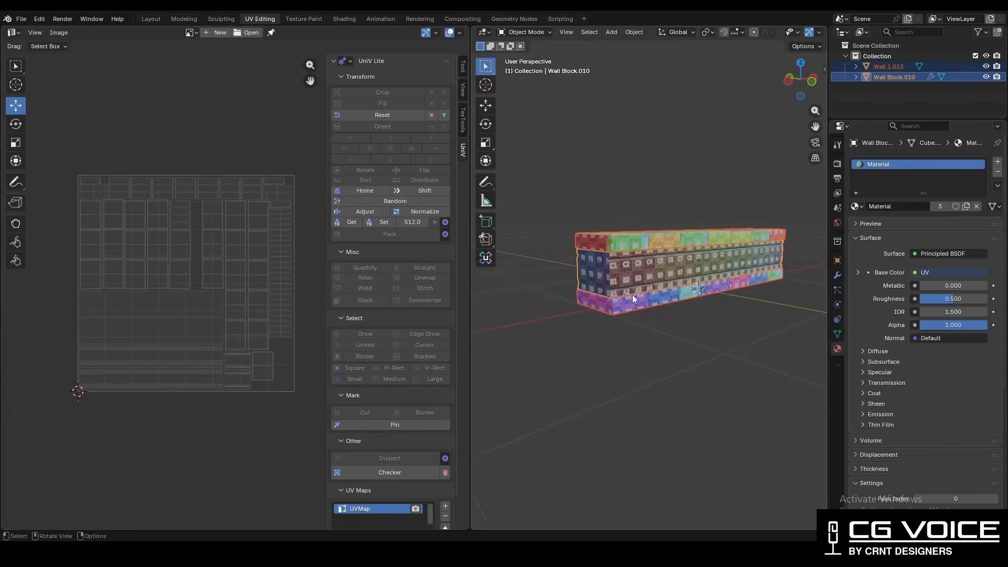
middle_click_drag(632, 295, 518, 285, "ctrl")
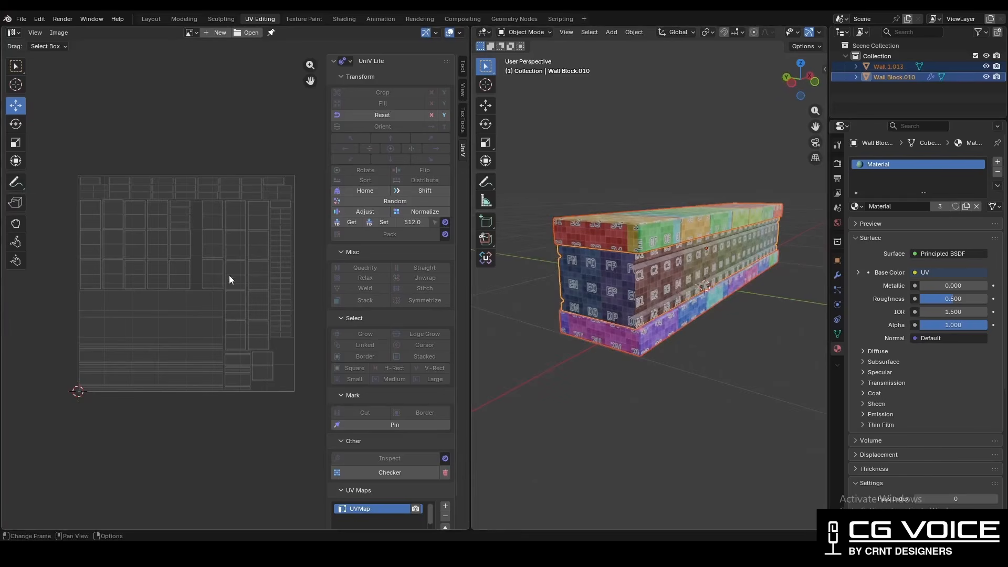
middle_click_drag(683, 295, 701, 319, "ctrl")
left_click(678, 340, "shift")
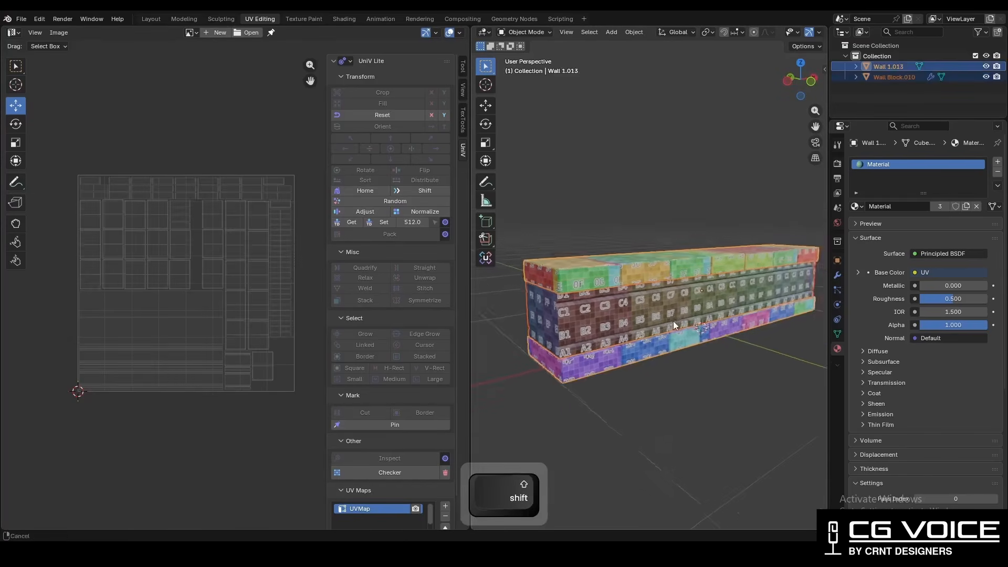
key("Tab")
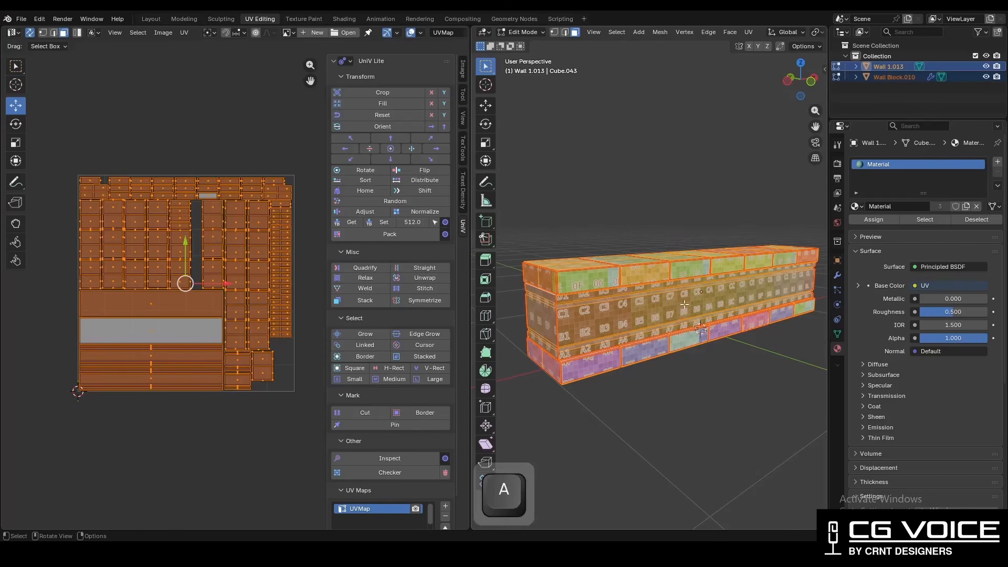
Try Smart UV Project on all faces with a 66° angle limit, Scaled margin method and zero island margin, then undo it.
left_click(747, 34)
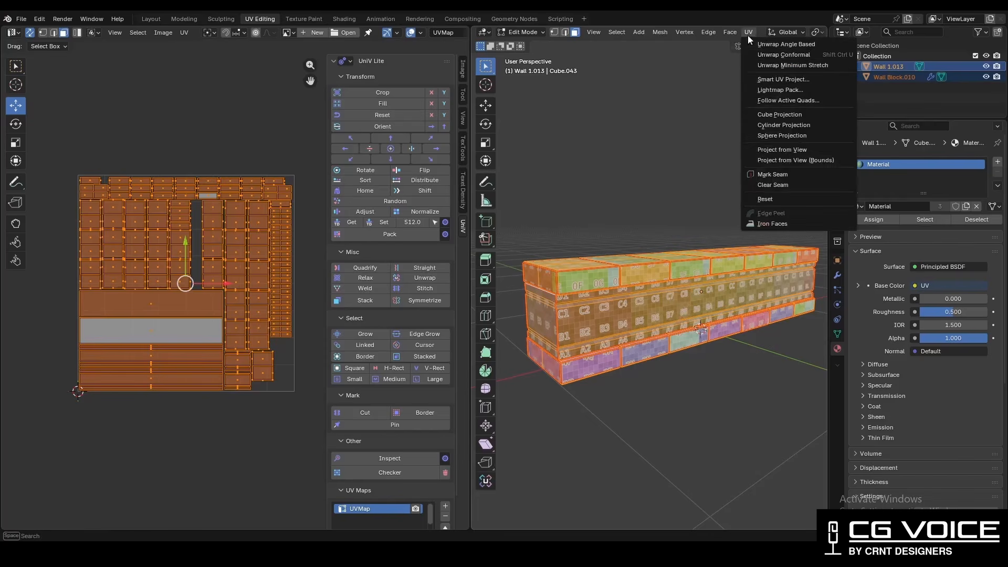
left_click(768, 80)
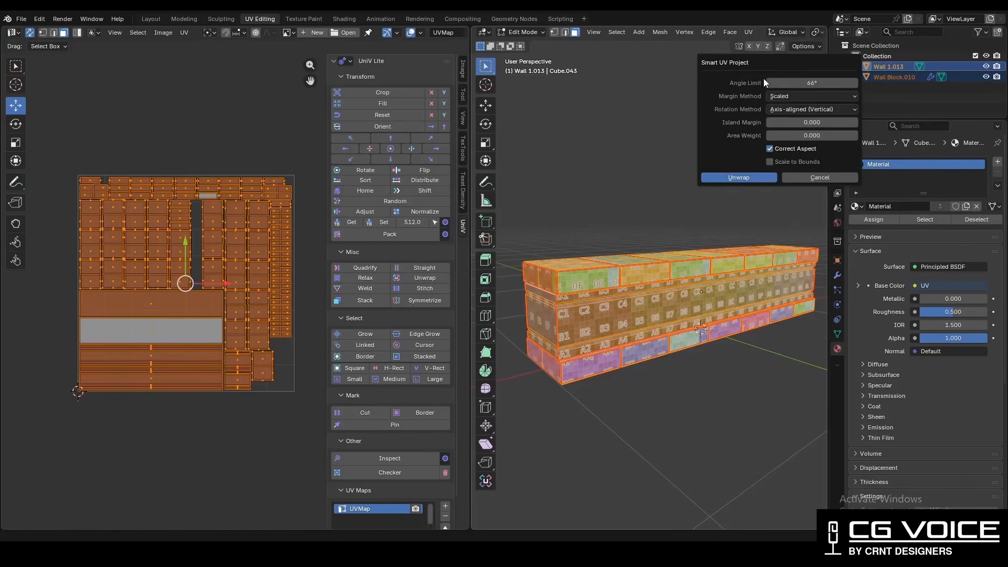
left_click(739, 178)
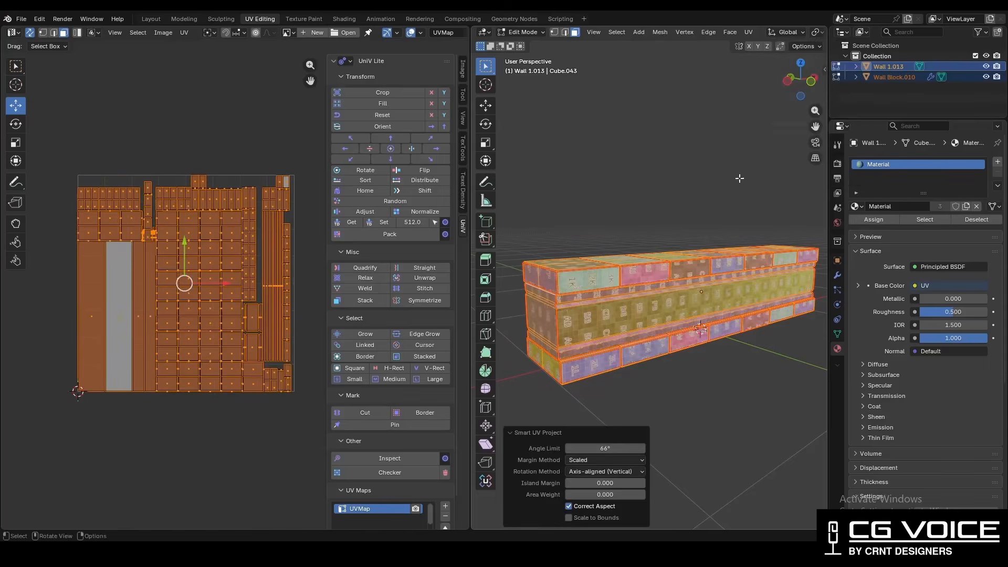
middle_click_drag(623, 272, 512, 236, "ctrl")
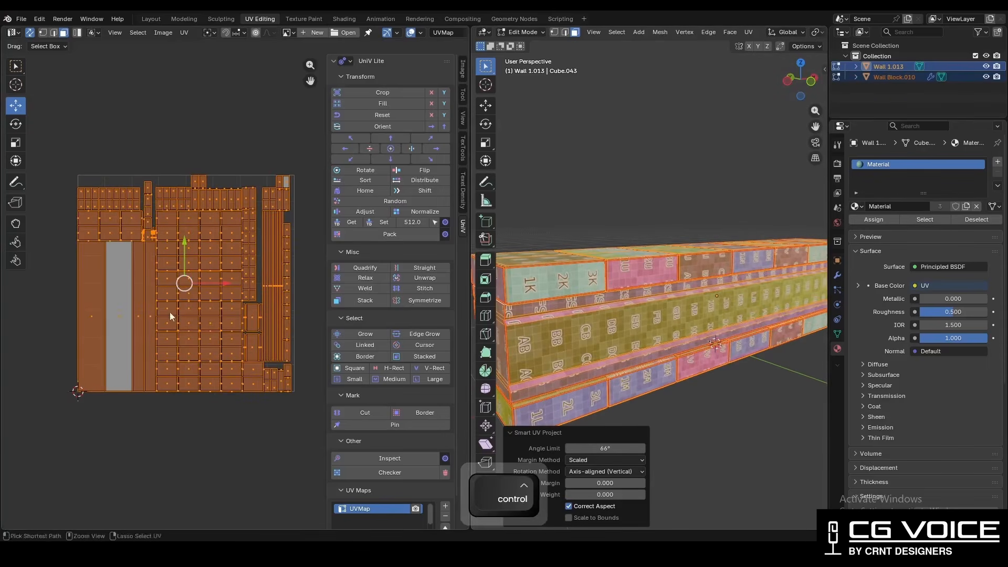
middle_click_drag(169, 312, 101, 273, "ctrl")
mouse_move(611, 295)
middle_mouse_down()
mouse_move(709, 294)
mouse_move(598, 289)
middle_mouse_up()
middle_click_drag(692, 285, 650, 297, "shift")
middle_click_drag(650, 297, 651, 244, "ctrl")
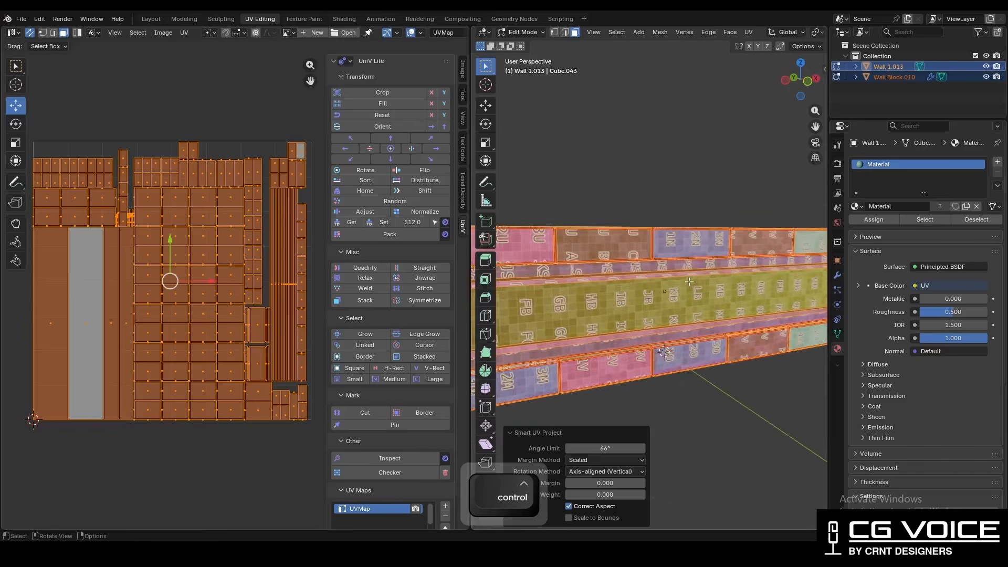
middle_click_drag(691, 280, 740, 315, "ctrl")
middle_click_drag(740, 315, 689, 297)
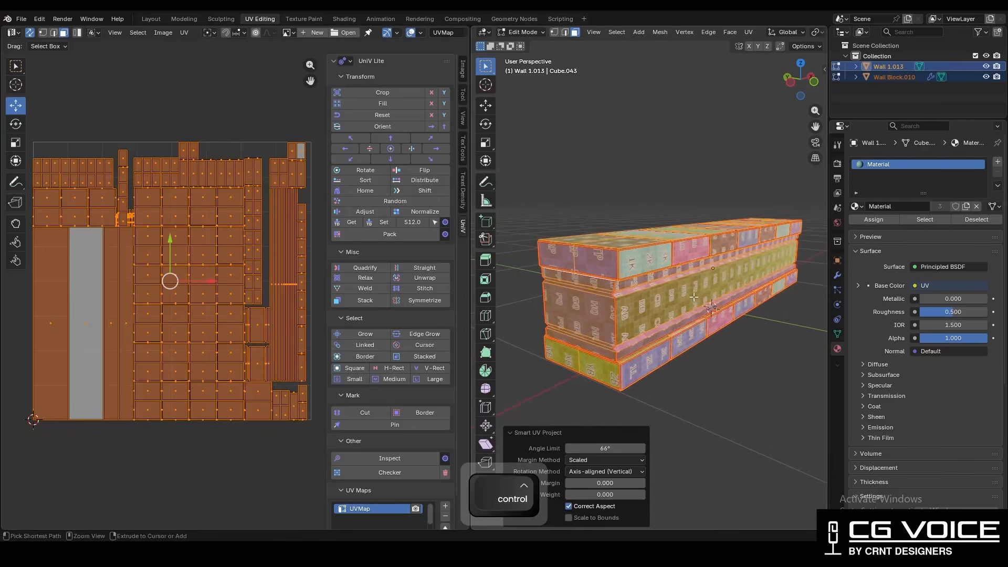
key("ctrl+z")
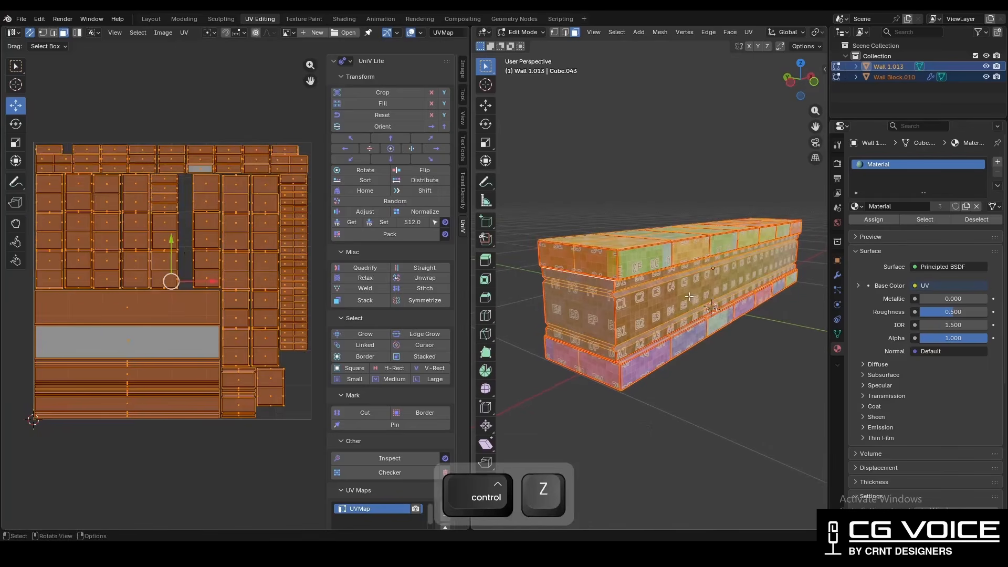
Calculate texel density and UV space for the selected faces, and again with Selected Faces turned off.
left_click(463, 184)
left_click(395, 179)
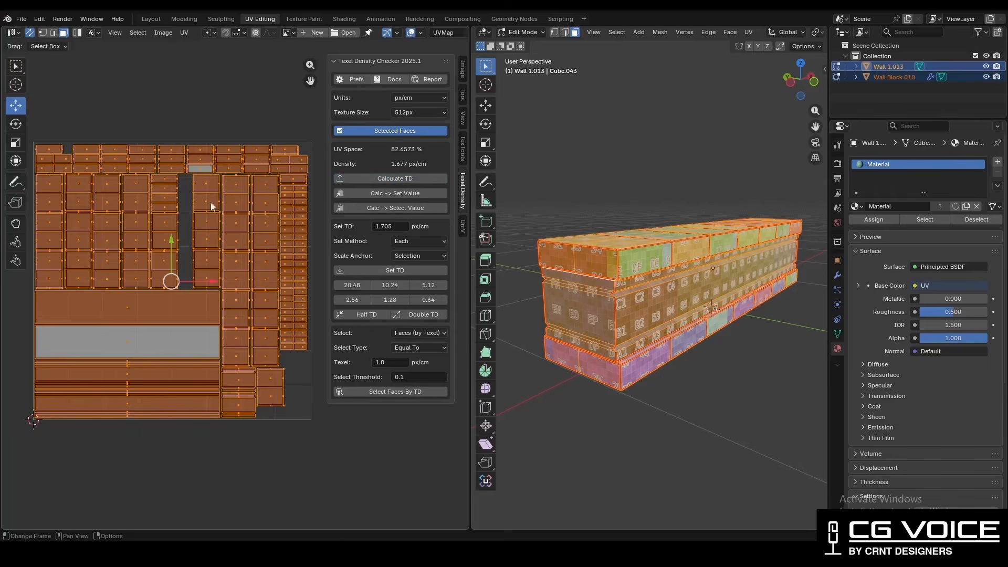
middle_click_drag(187, 213, 86, 212, "ctrl")
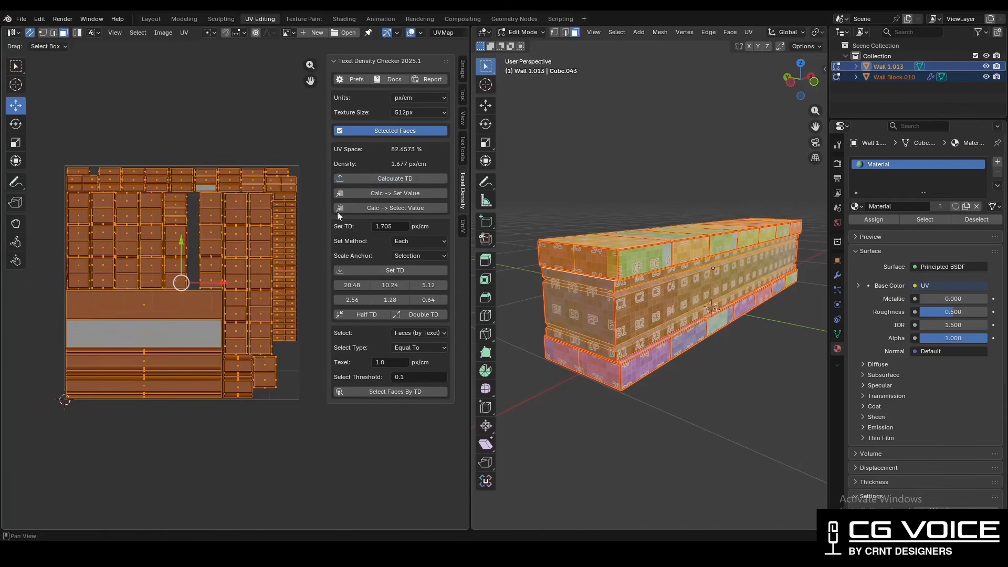
left_click(389, 175)
middle_click_drag(401, 169, 401, 177, "ctrl")
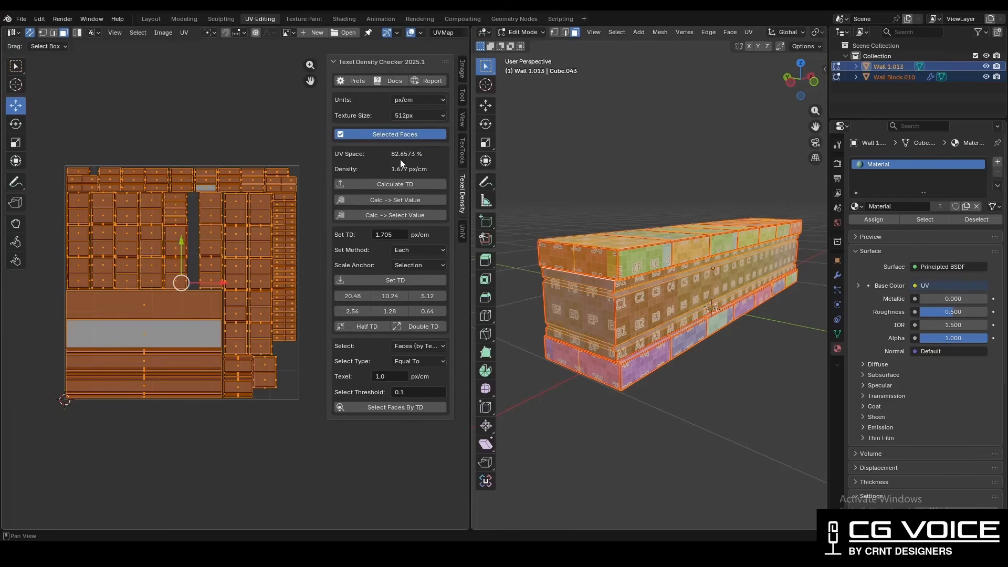
middle_click_drag(294, 179, 271, 185, "ctrl")
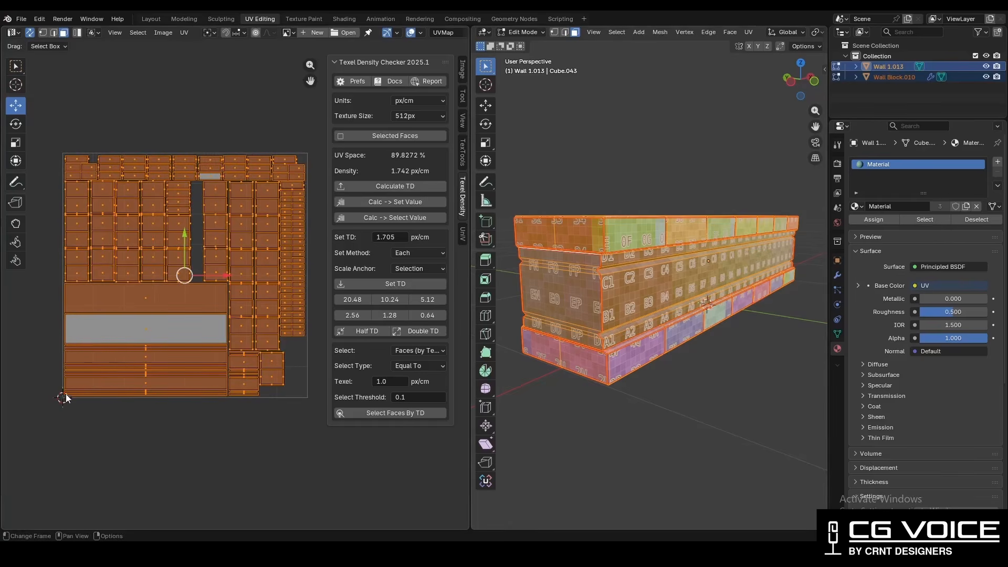
scroll(137, 231, "up", 2, "shift")
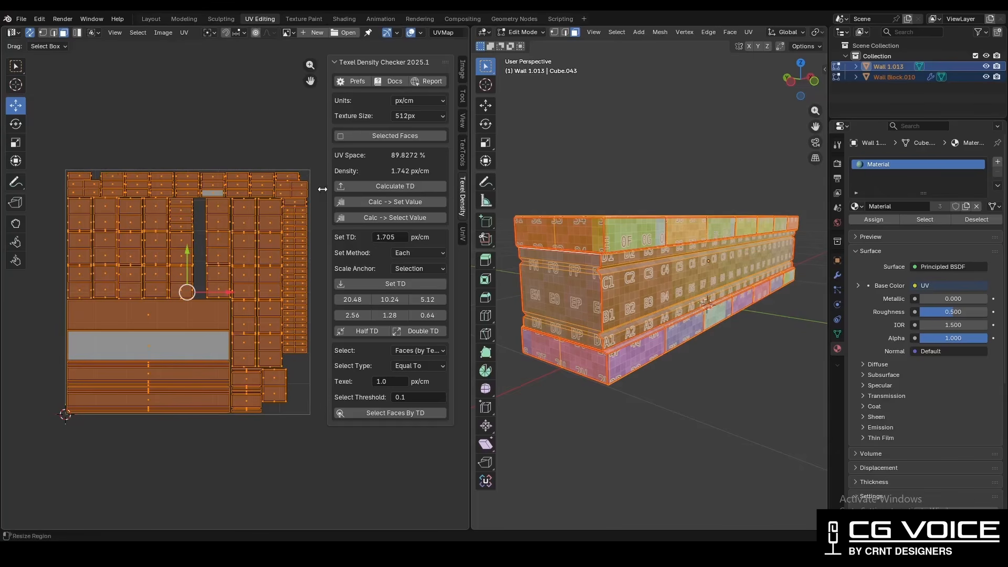
Try scaling the whole UV layout from the 2D cursor at the grid's corner, then restore the previous pivot point.
left_click(214, 32)
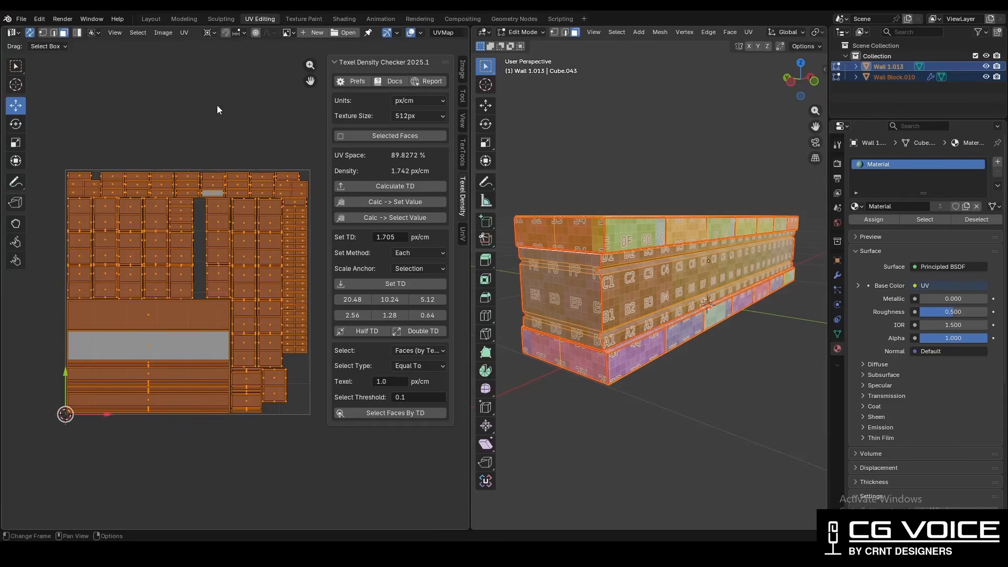
scroll(245, 201, "right", 1, "ctrl")
key("s")
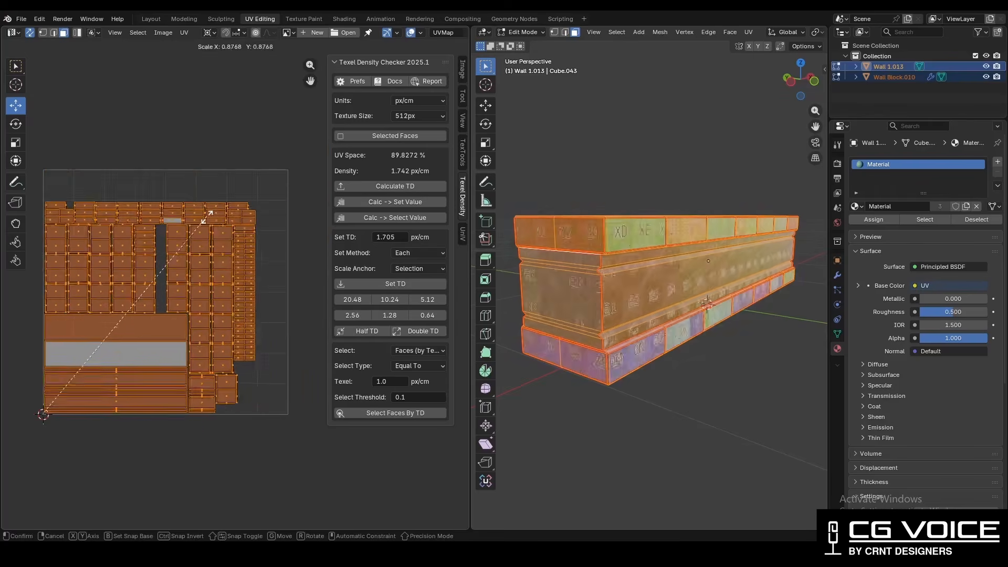
key("Escape")
middle_click_drag(115, 310, 121, 254, "shift")
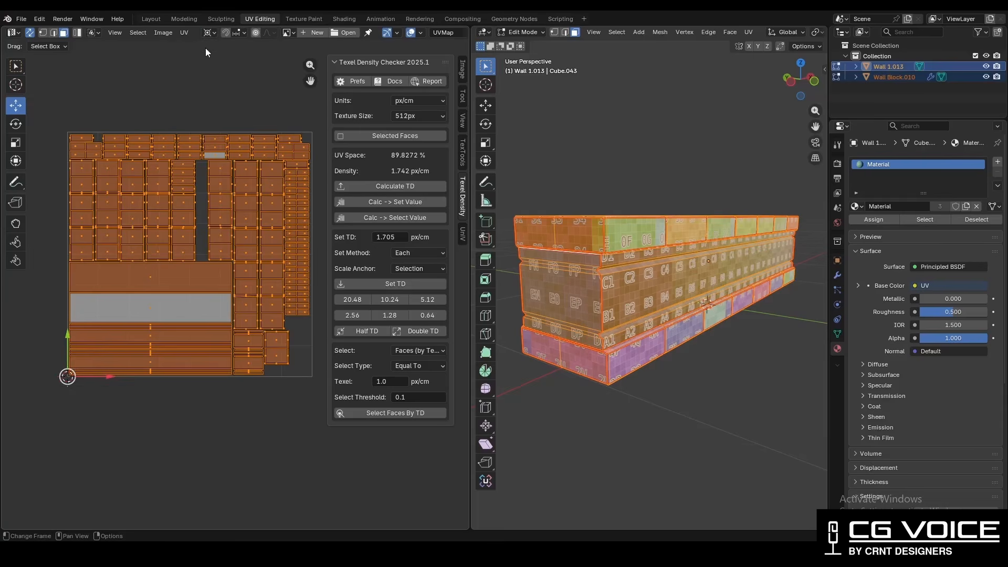
left_click(209, 32)
Switch both wall objects back to Object Mode and save UVUNWRAPPING.blend with the finished UV layout.
key("Tab")
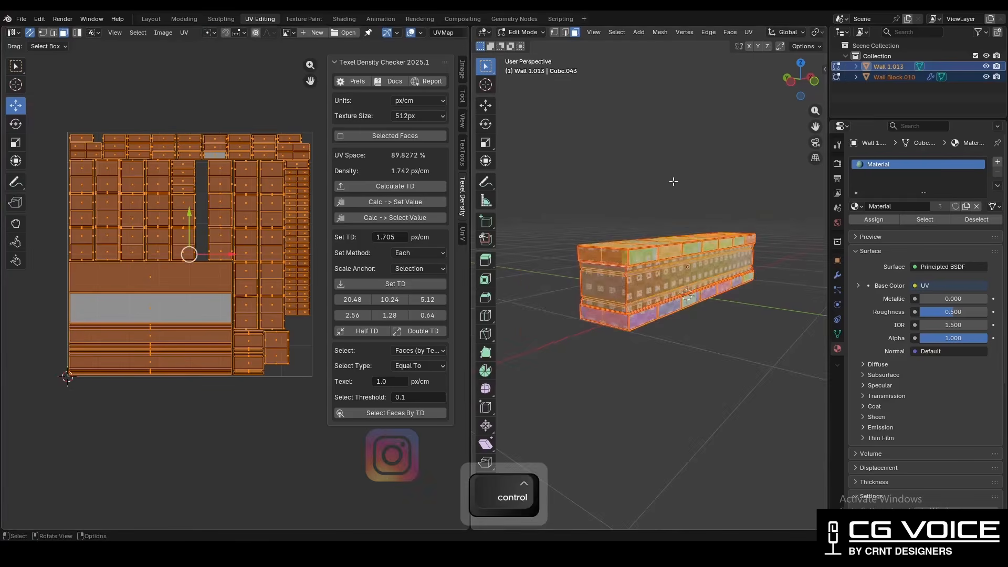
scroll(665, 173, "up", 4)
key("ctrl+s")
middle_click_drag(662, 191, 660, 216, "ctrl")
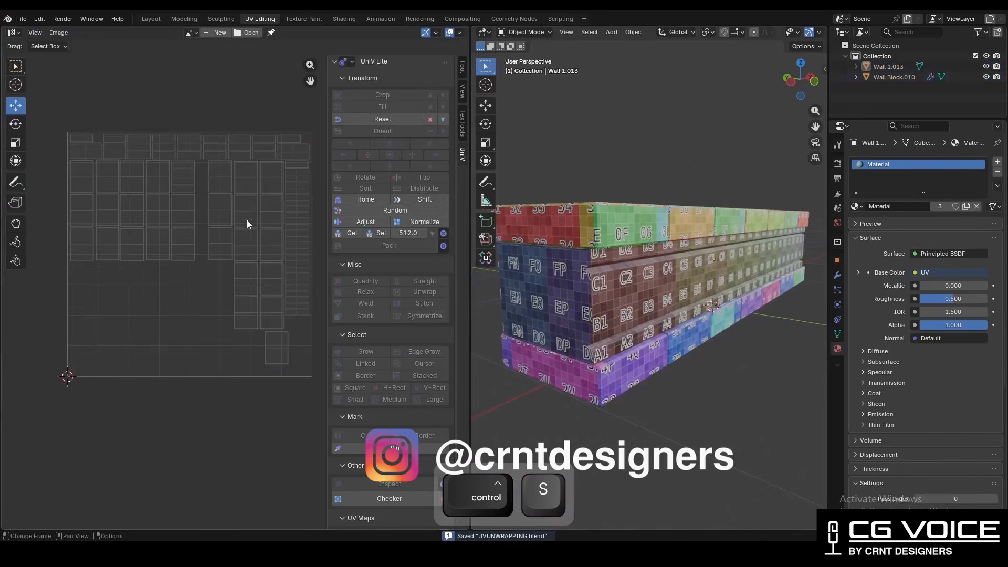
middle_click_drag(244, 208, 255, 227, "ctrl")
middle_click_drag(254, 227, 234, 233)
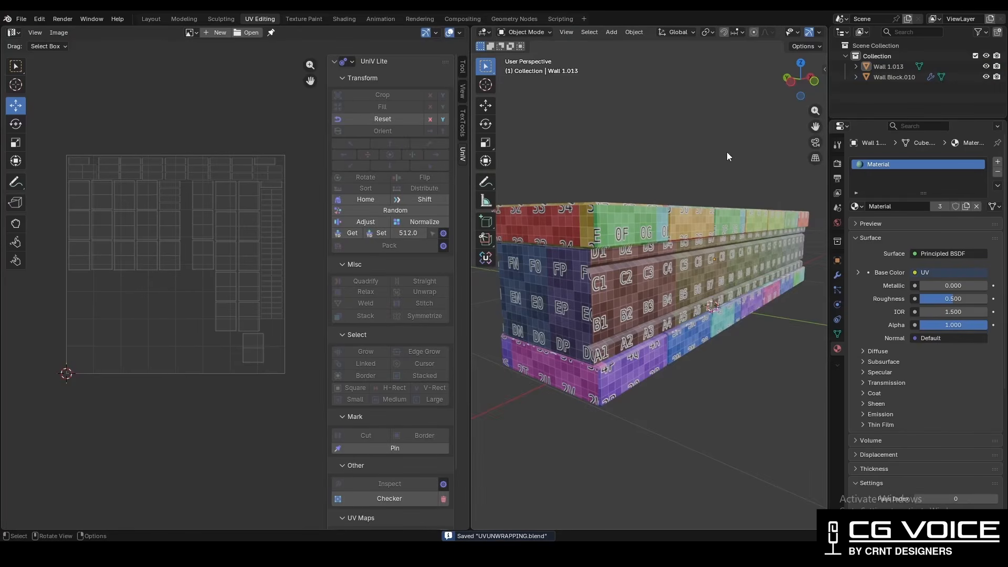
left_click(814, 84)
key("ctrl+s")
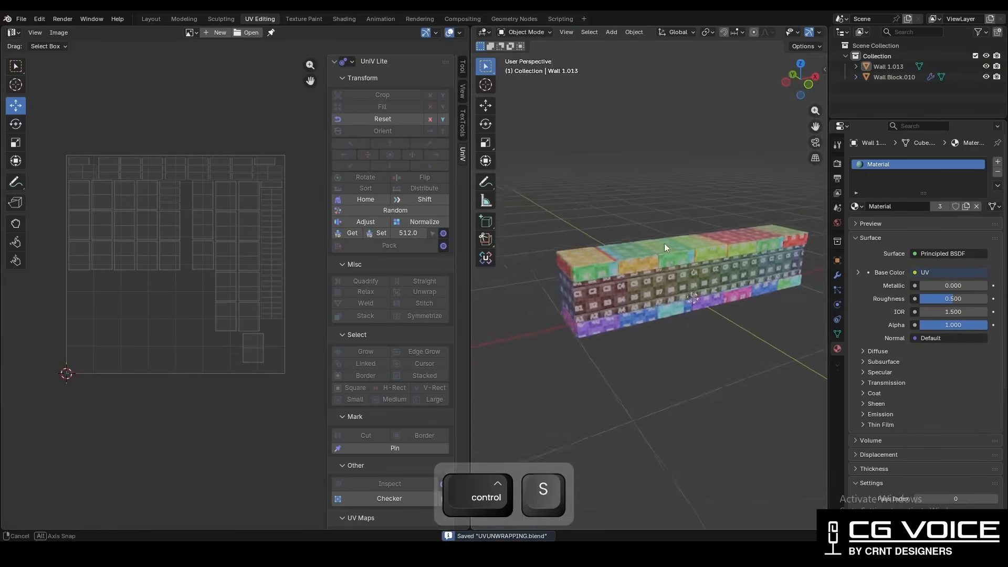